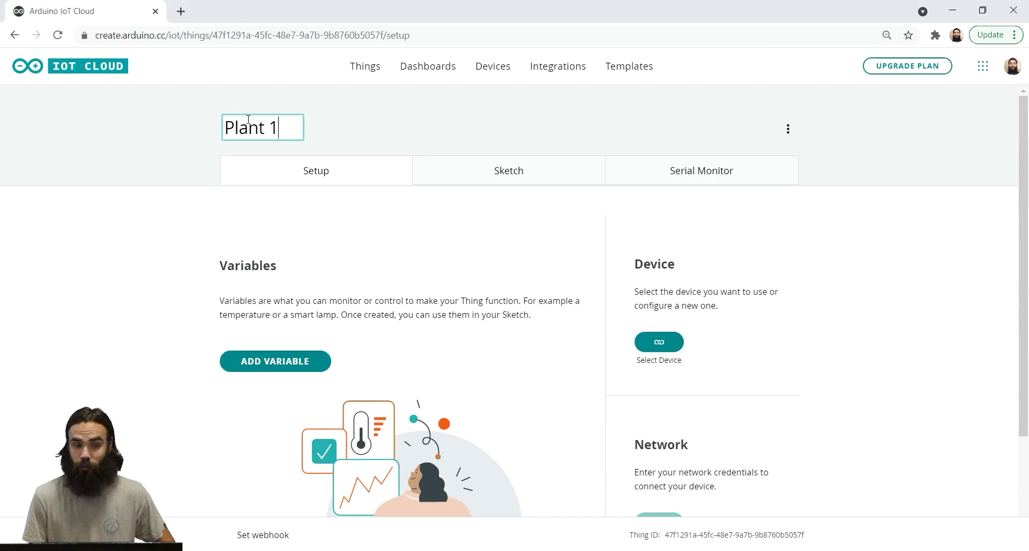
Name the Thing 'Plant 1' and begin setting up a new Arduino board for it
key("Return")
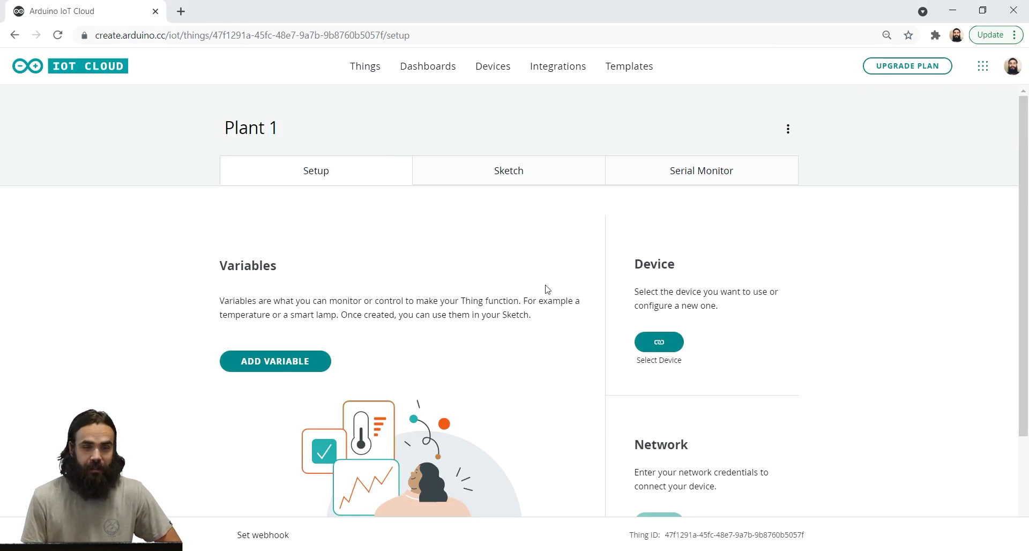
left_click(671, 347)
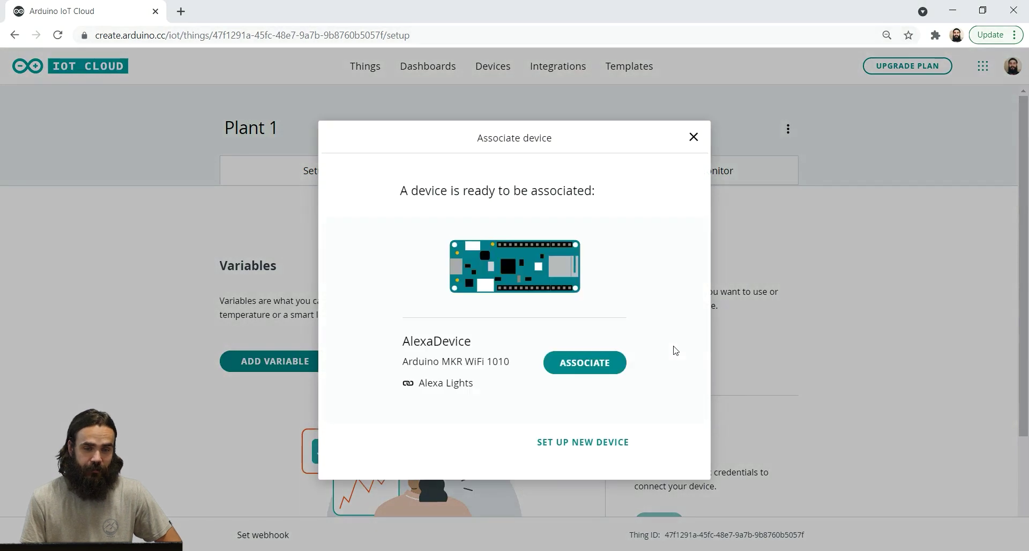
left_click(562, 446)
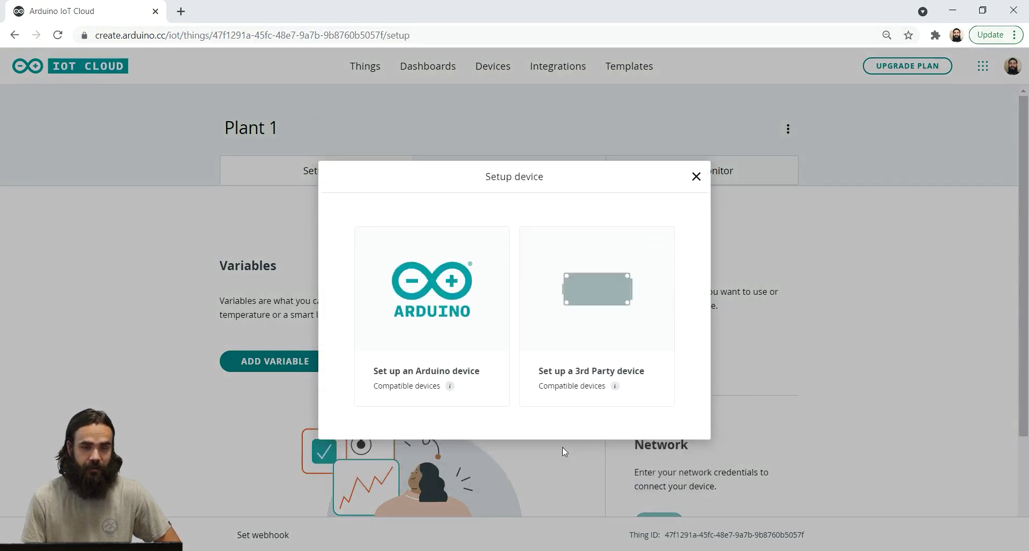
left_click(430, 329)
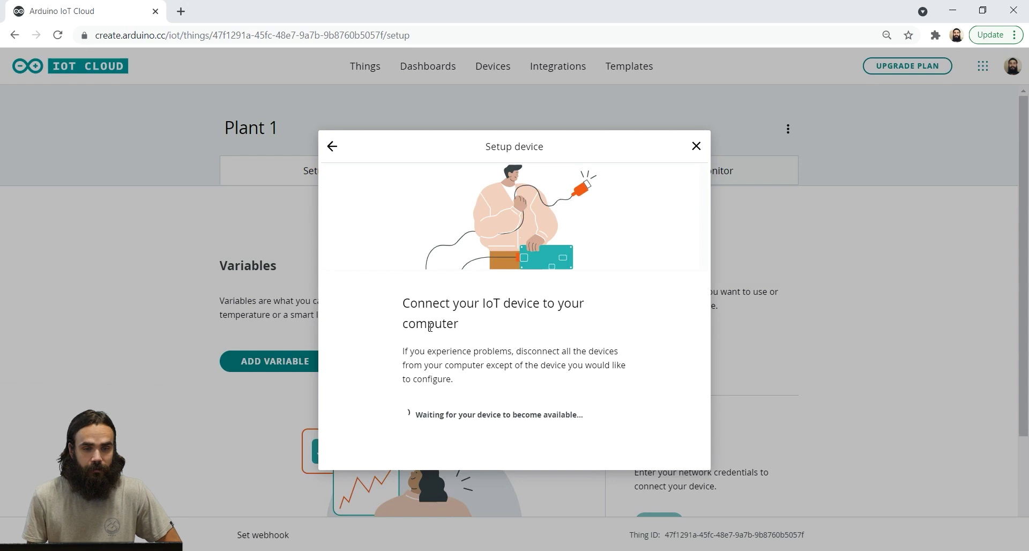
left_click(603, 375)
Rename the detected MKR WiFi 1010 to PlantOneDevice and finish attaching it
double_click(498, 378)
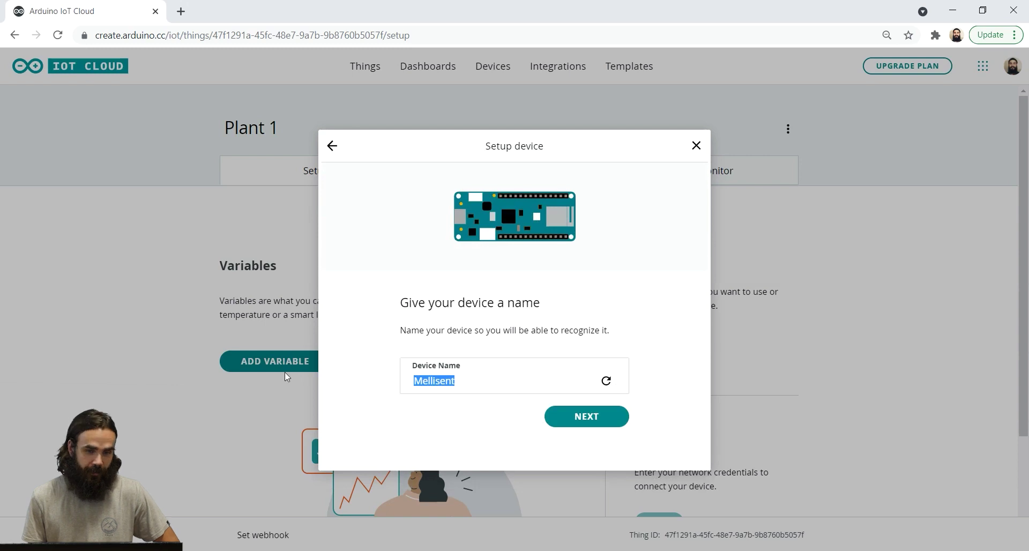
type("P")
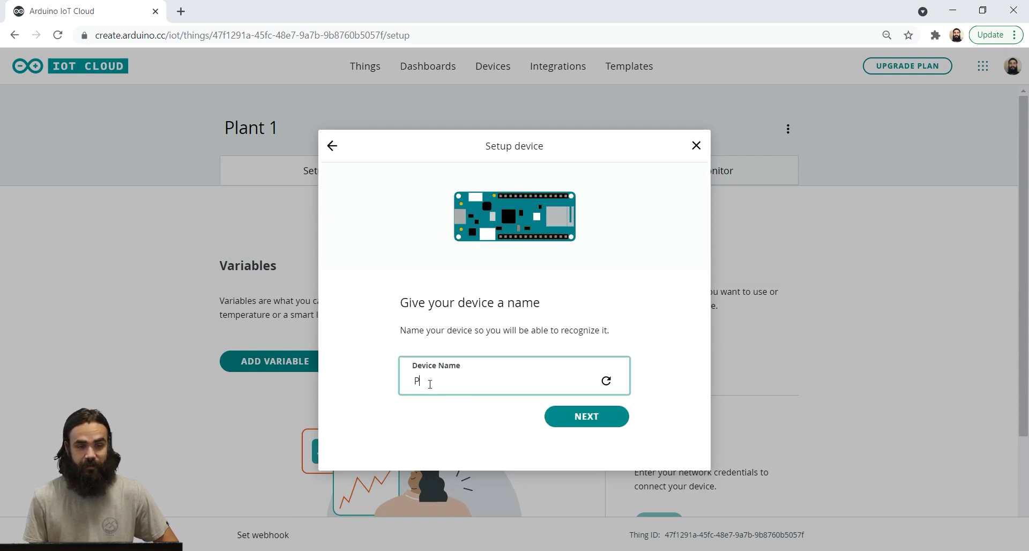
type("lantOneDevice")
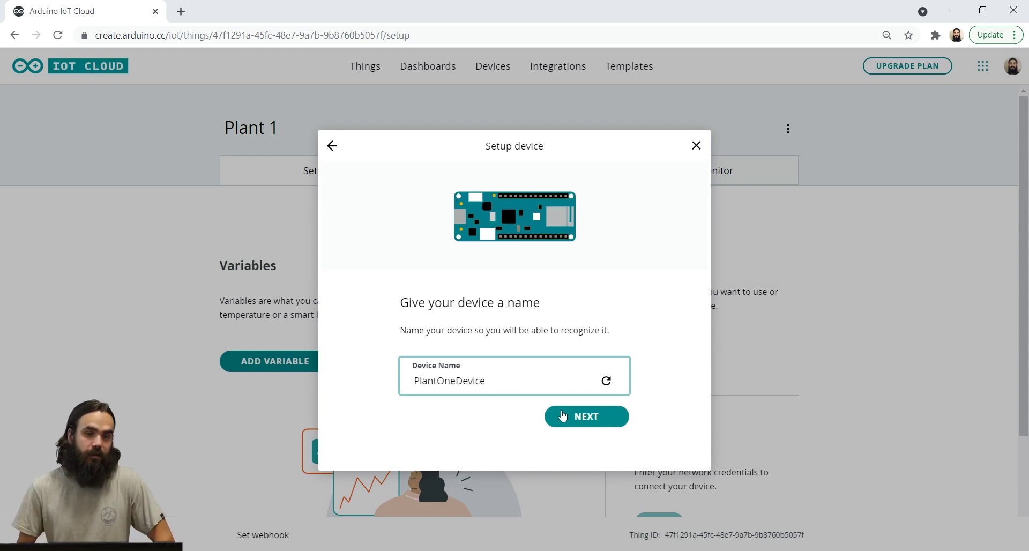
left_click(612, 418)
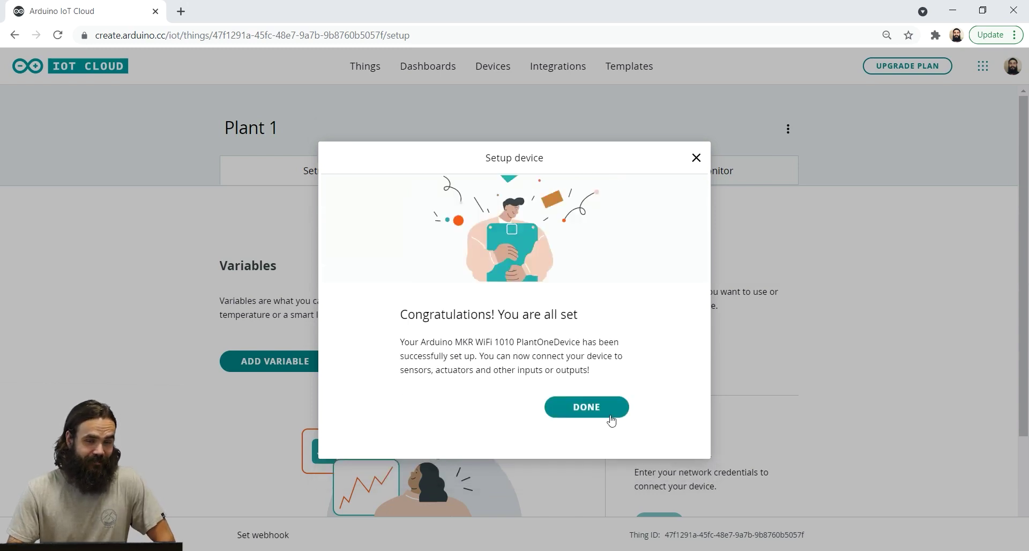
left_click(588, 408)
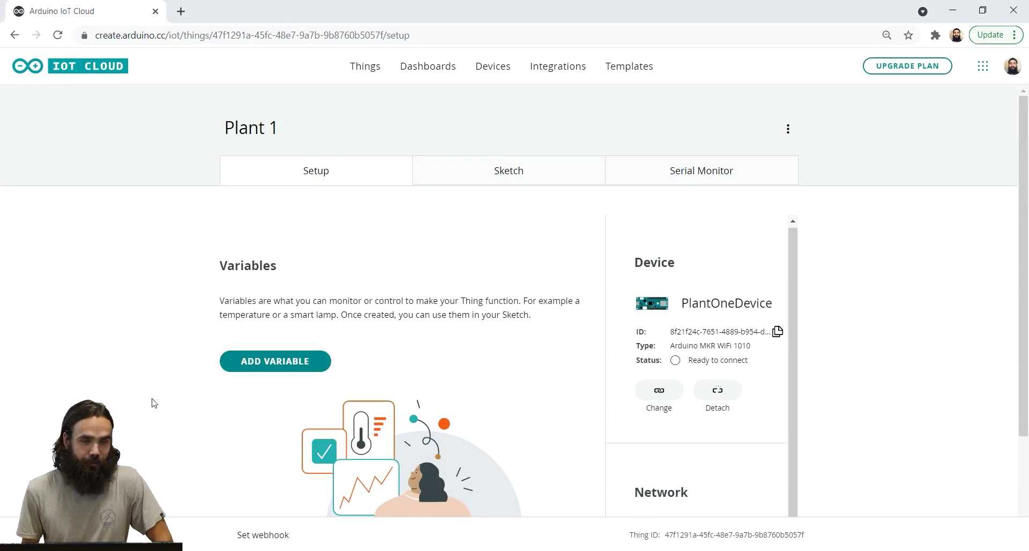
Create a Moisture variable of type Integer Number with Read Only permission on Plant 1
left_click(264, 367)
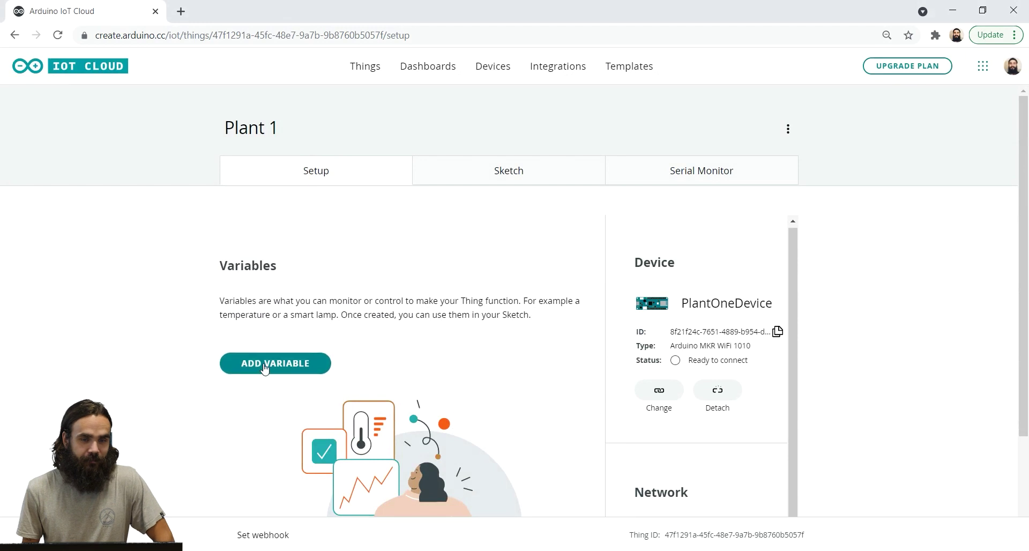
type("Moistu")
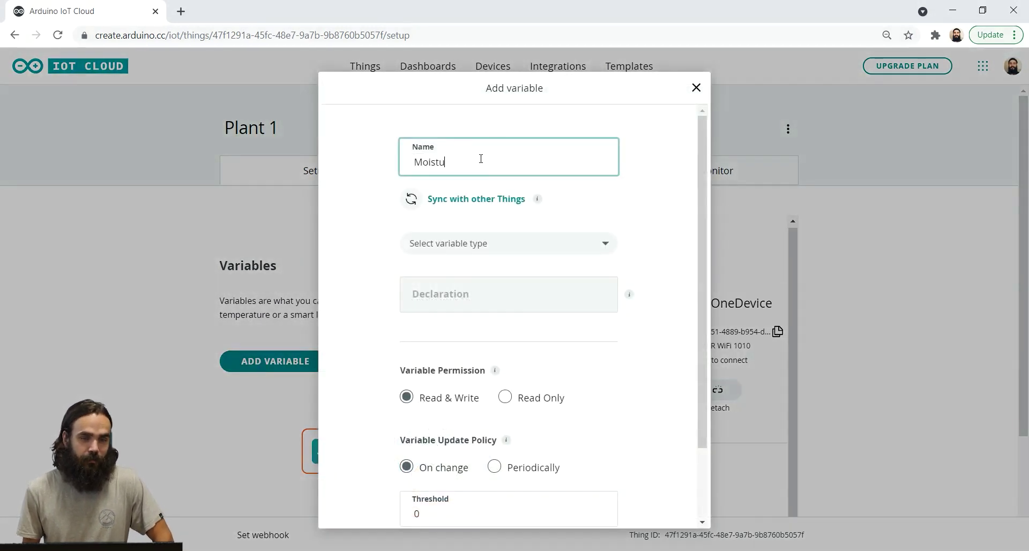
type("re")
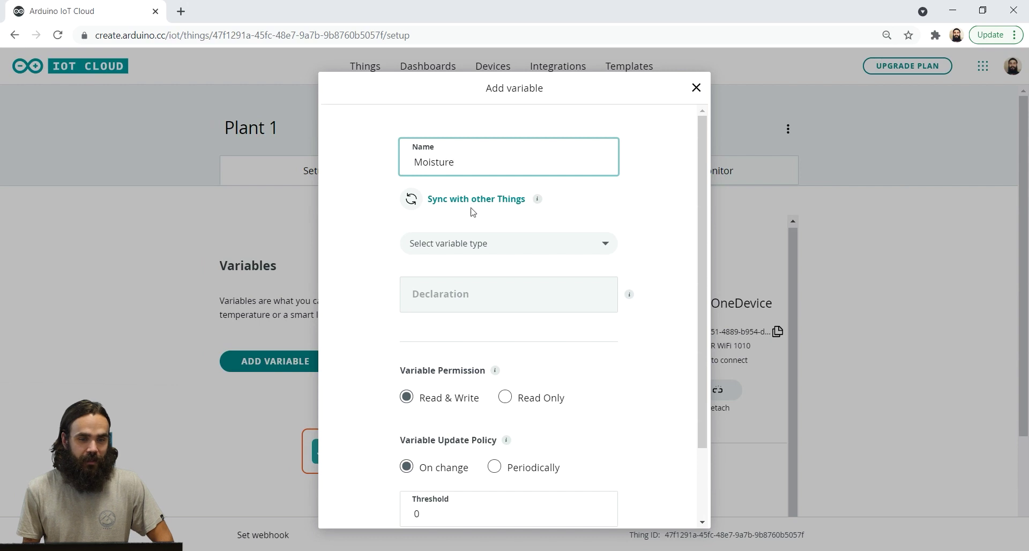
left_click(469, 238)
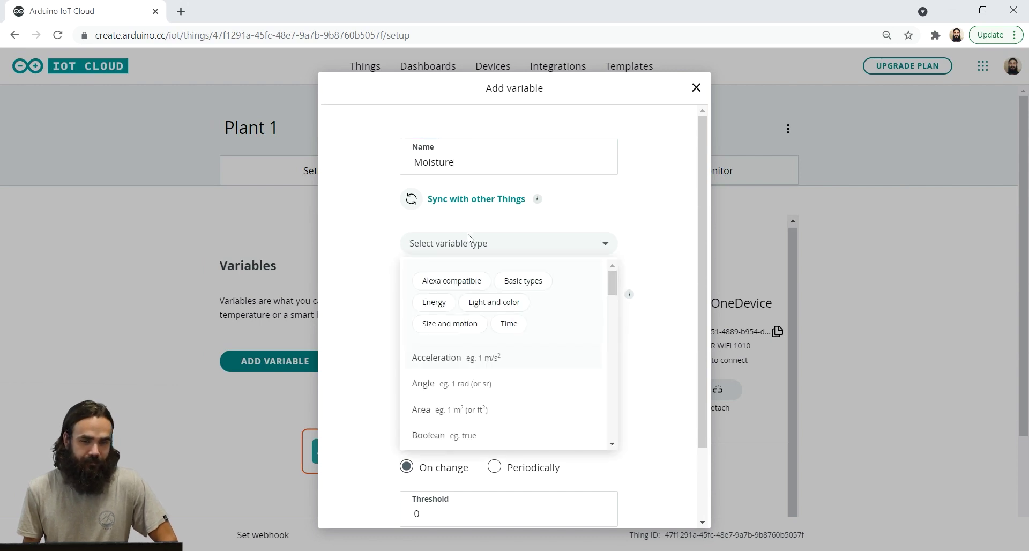
type("int")
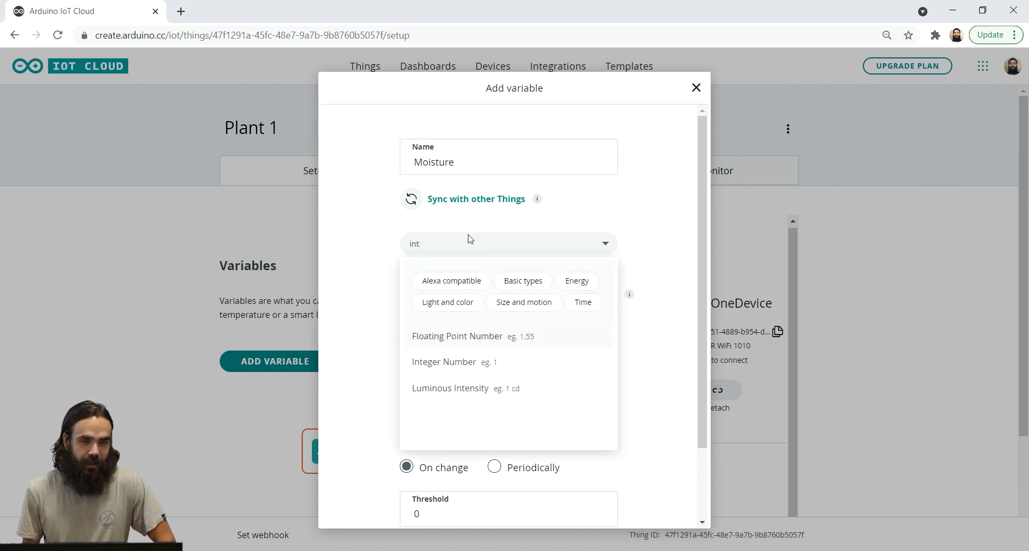
left_click(446, 362)
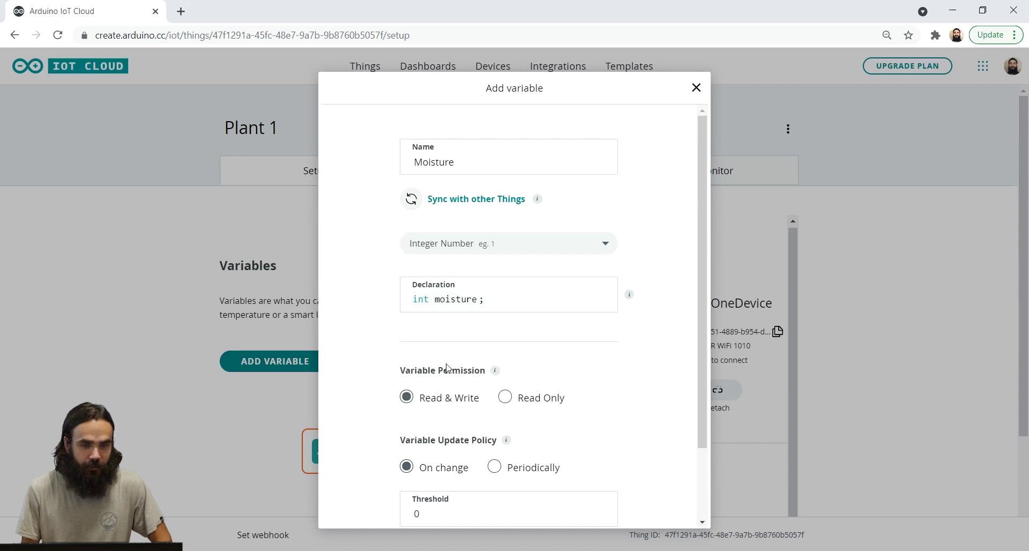
left_click(504, 397)
scroll(503, 399, "down", 1)
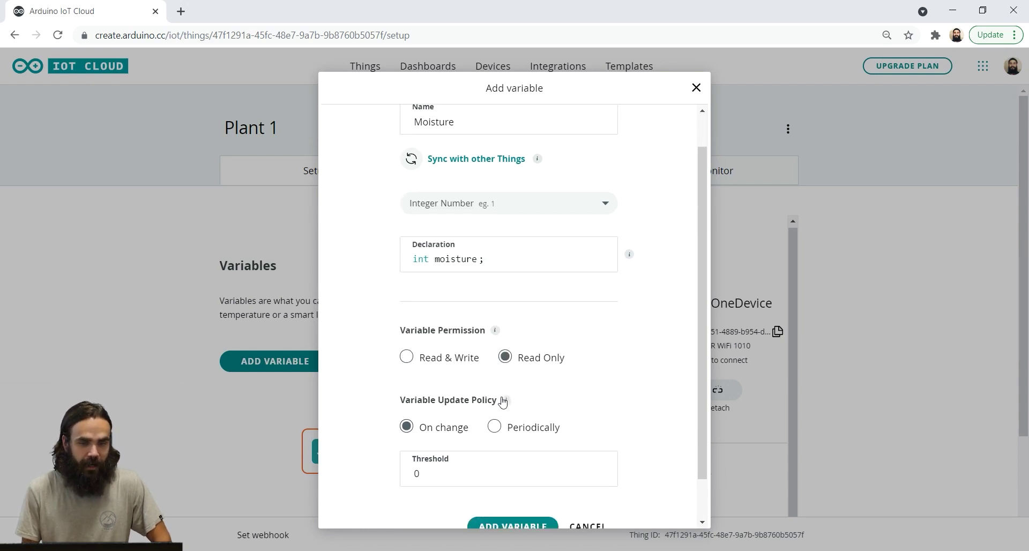
scroll(502, 401, "down", 1)
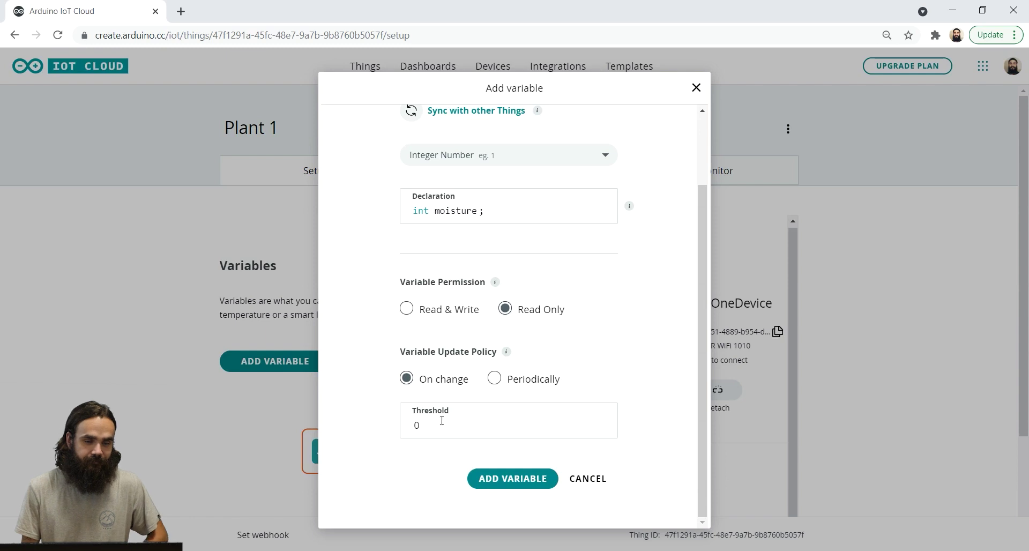
left_click(489, 485)
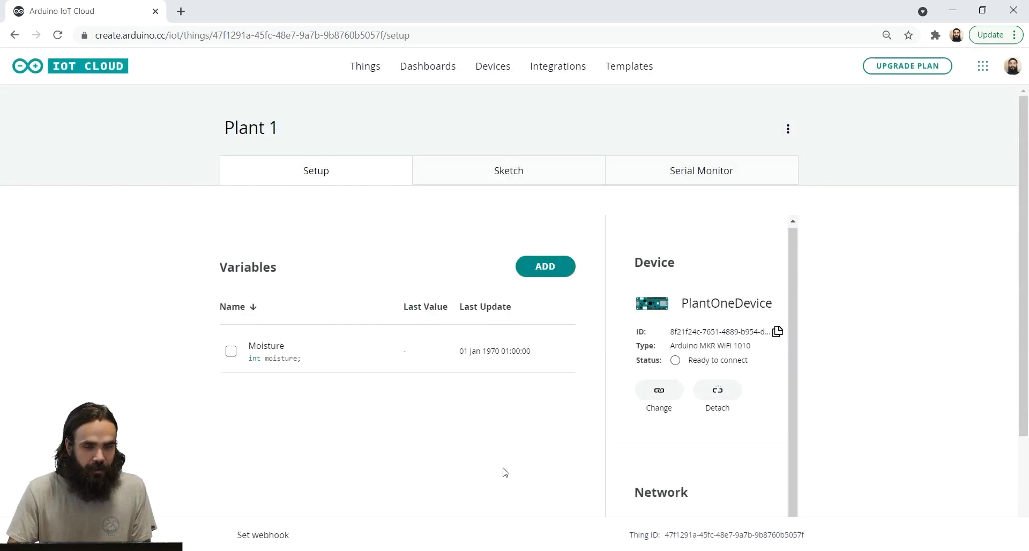
Create a Humidity variable of type Floating Point Number with Read Only permission
left_click(547, 268)
type("Humidity")
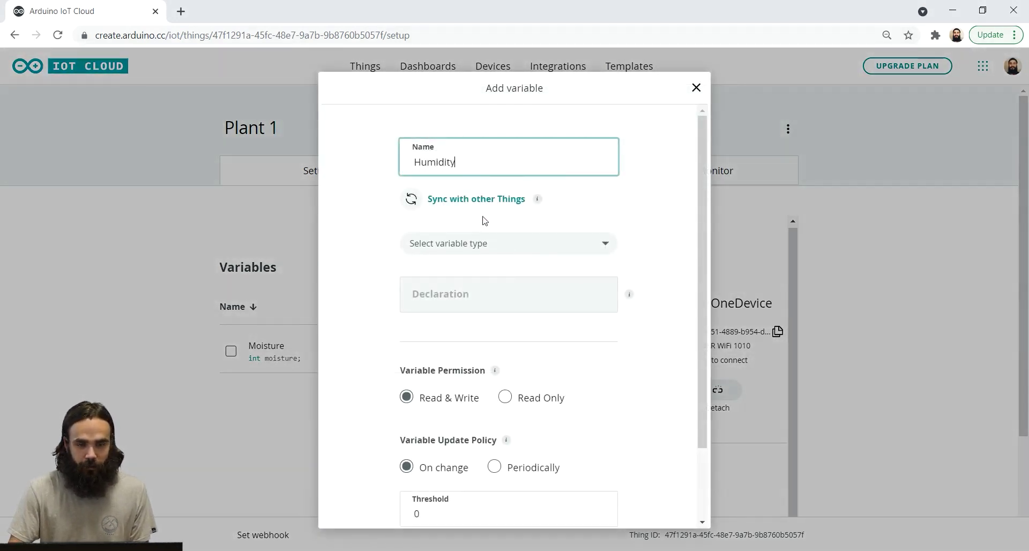
left_click(480, 243)
type("float")
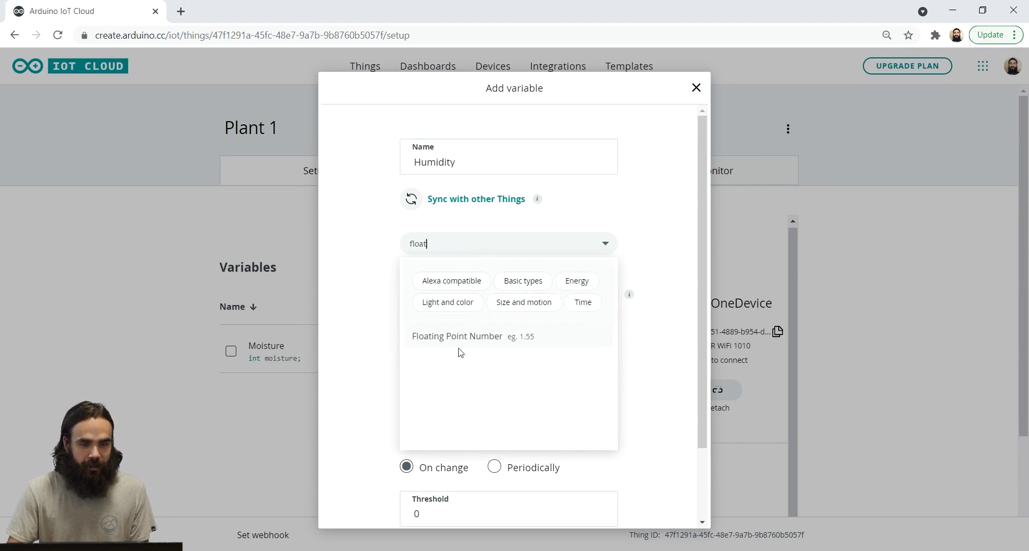
left_click(456, 340)
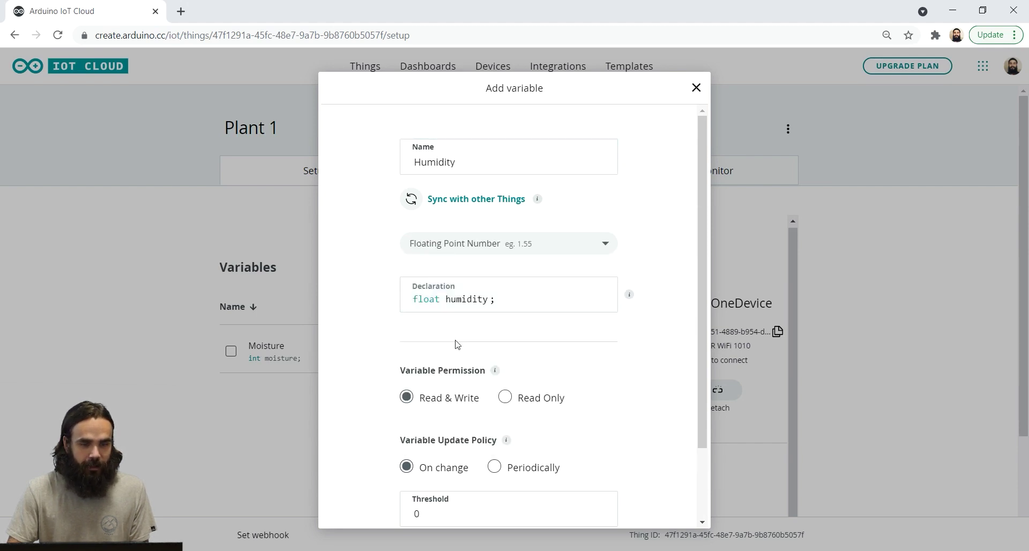
left_click(503, 402)
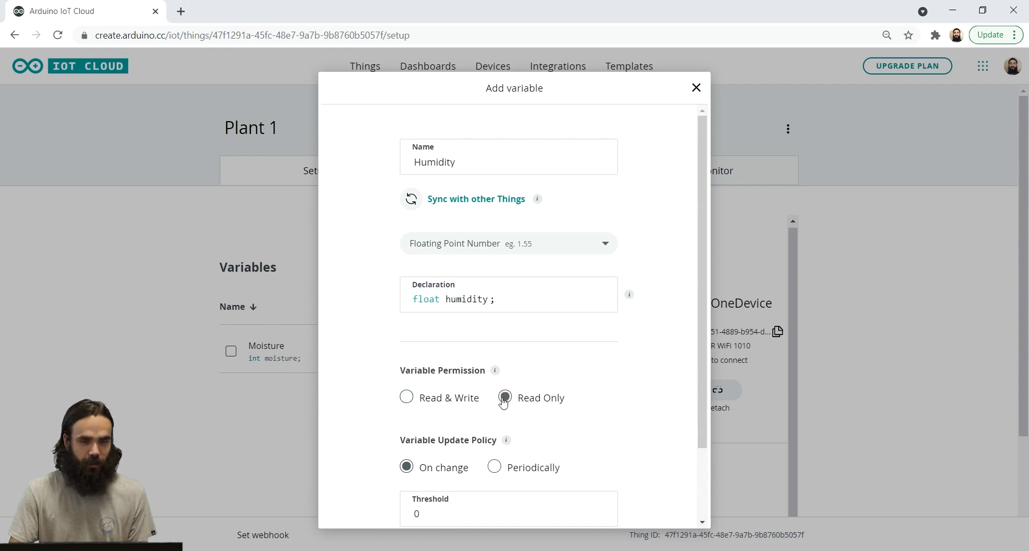
scroll(502, 402, "down", 3)
left_click(496, 489)
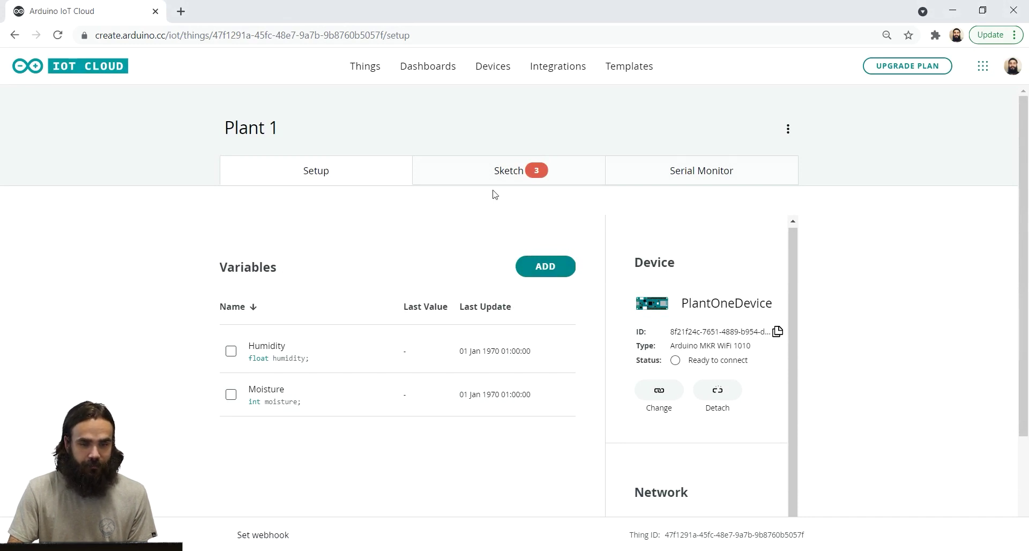
Save network credentials with SSID NetworkName and the Wi-Fi password
scroll(522, 338, "down", 3)
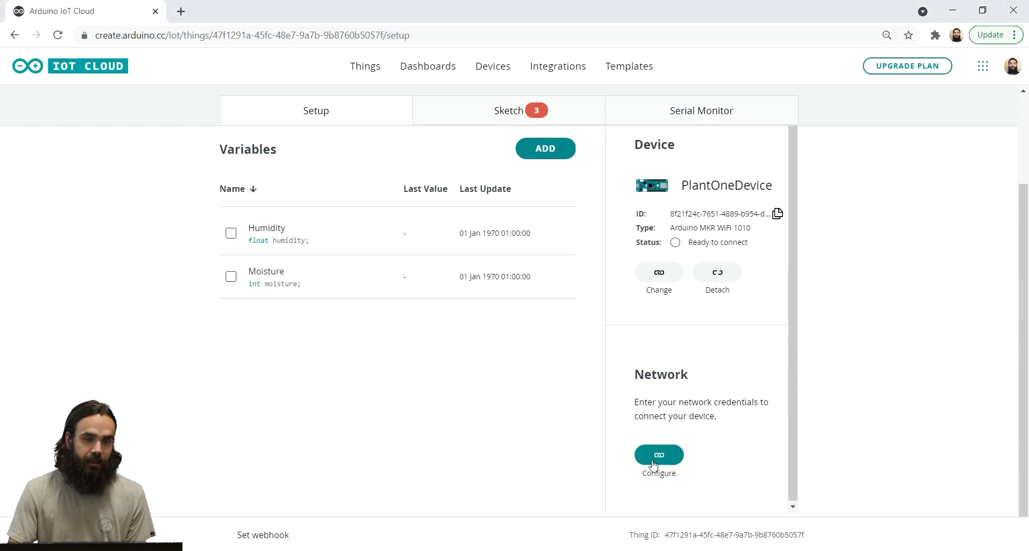
left_click(655, 453)
left_click(440, 289)
type("Ne")
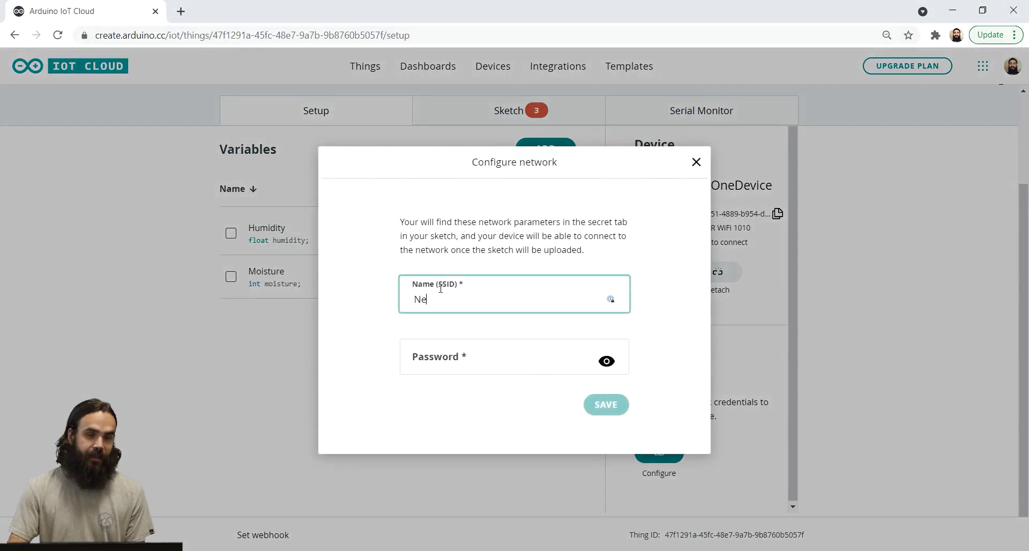
type("tworkName")
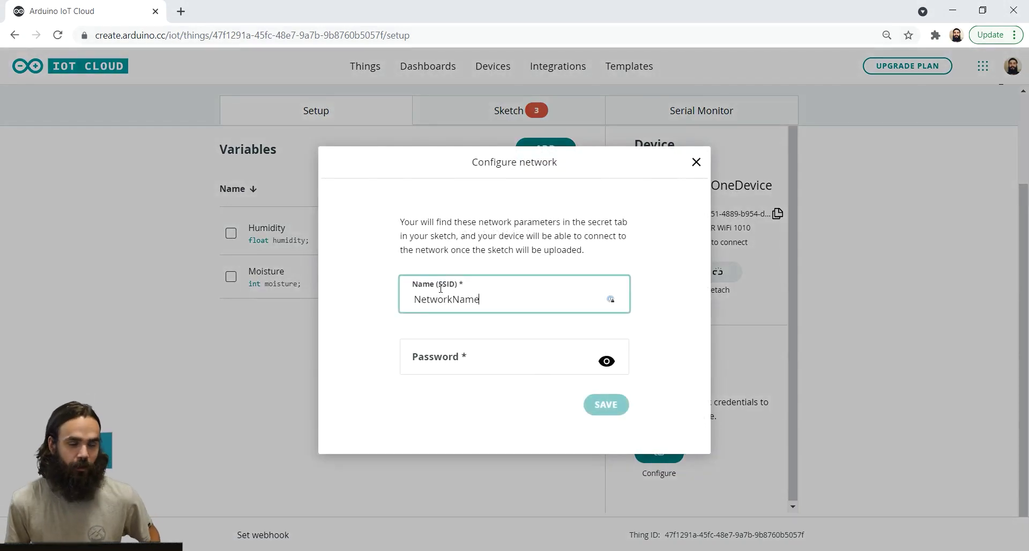
key("Tab")
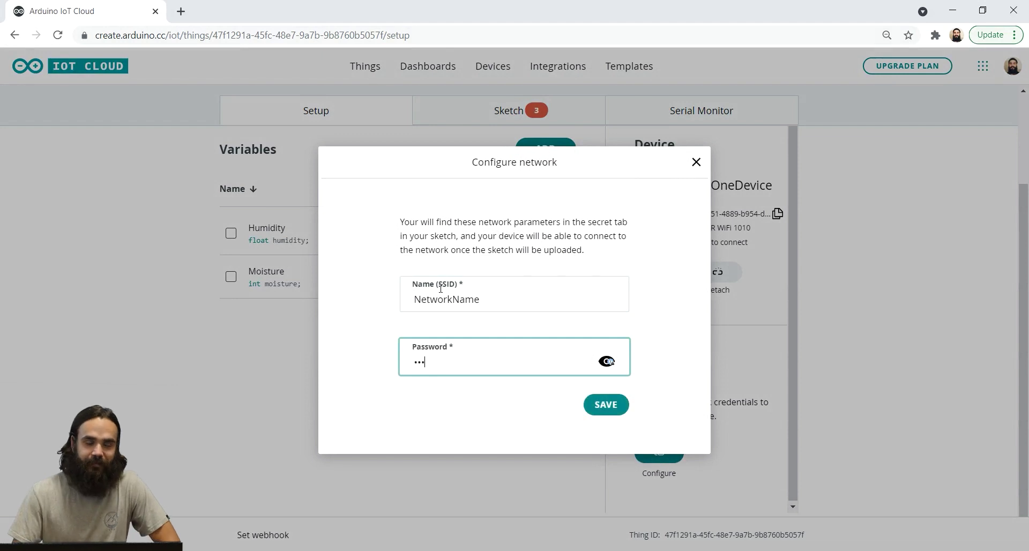
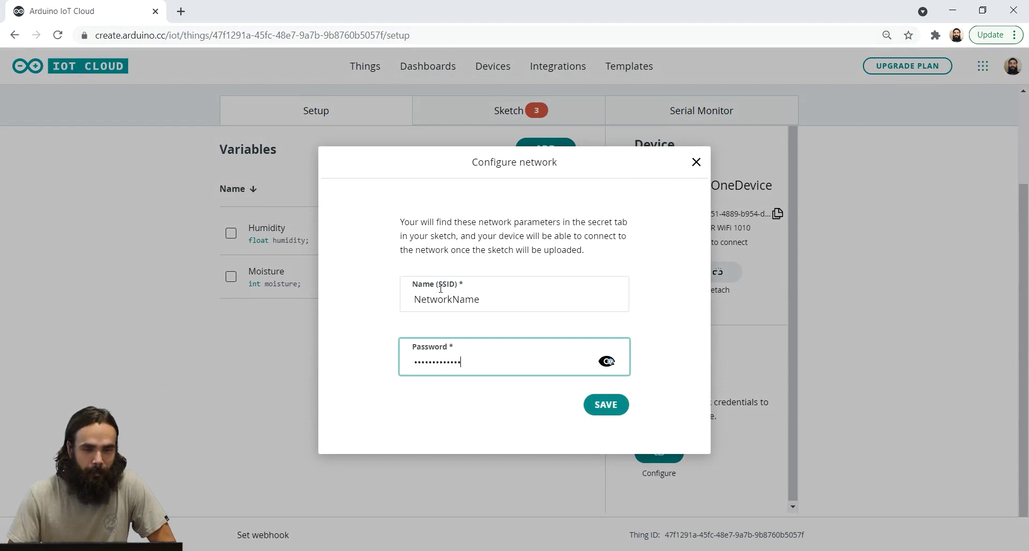
left_click(605, 405)
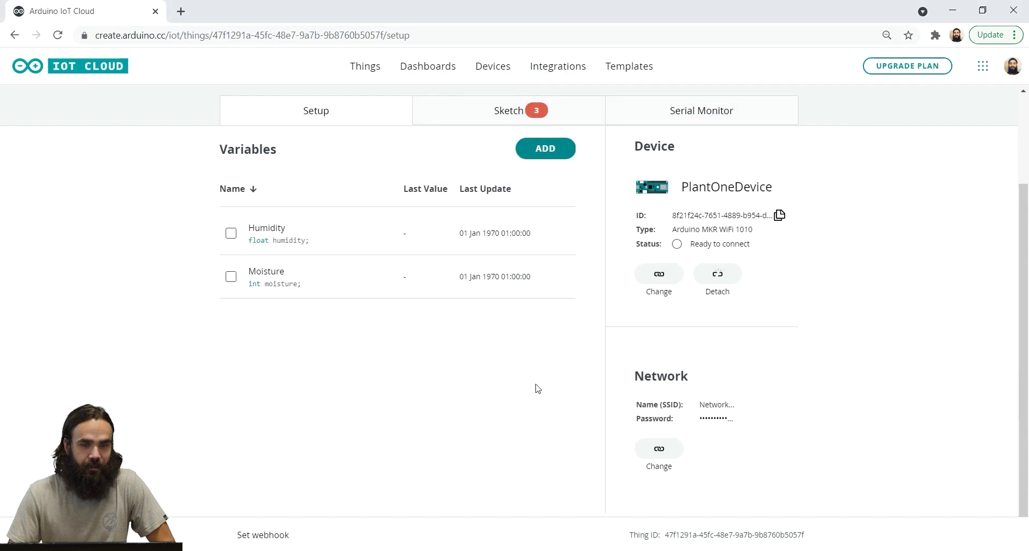
scroll(536, 387, "up", 2)
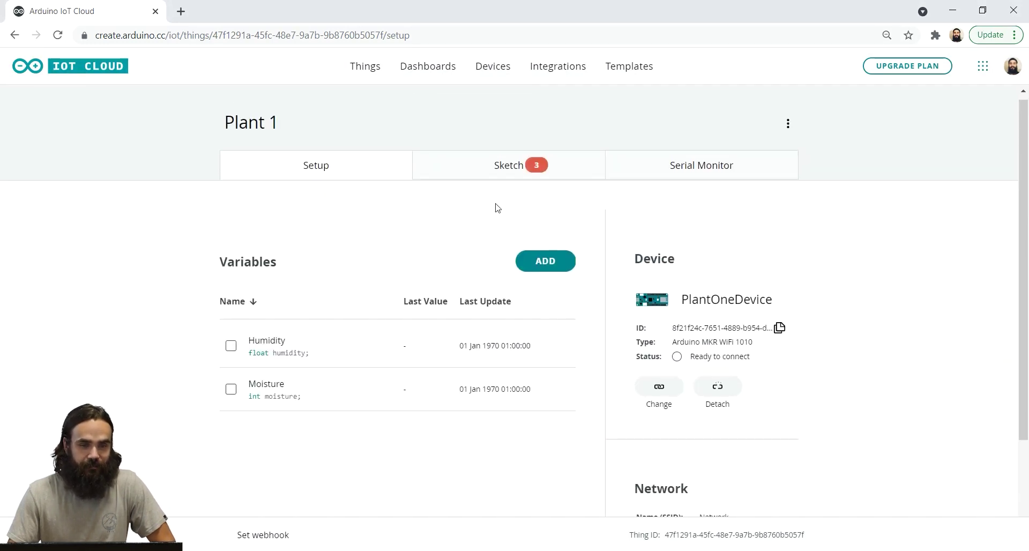
left_click(509, 165)
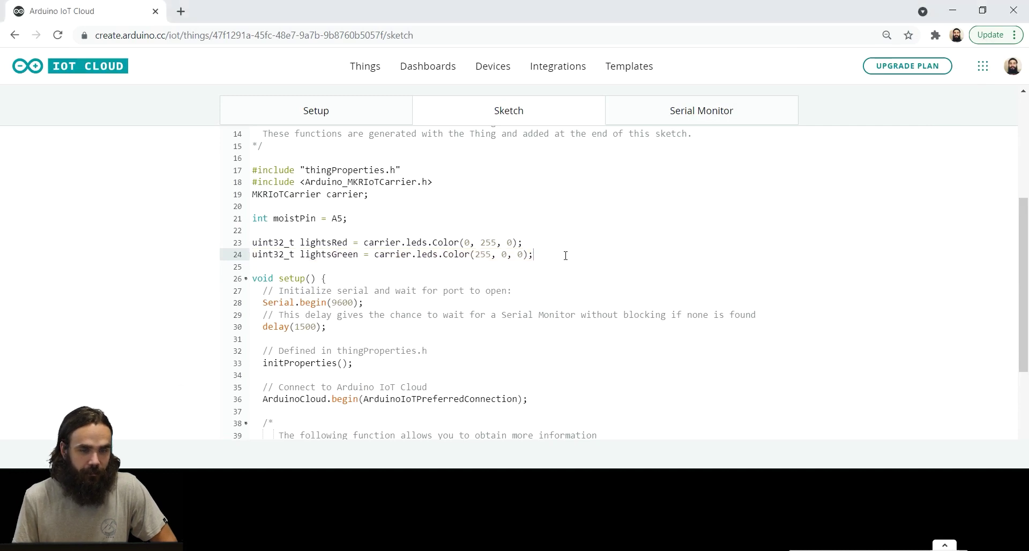
Highlight the thingProperties.h and Arduino_MKRIoTCarrier includes and the moistPin A5 line
scroll(567, 256, "up", 4)
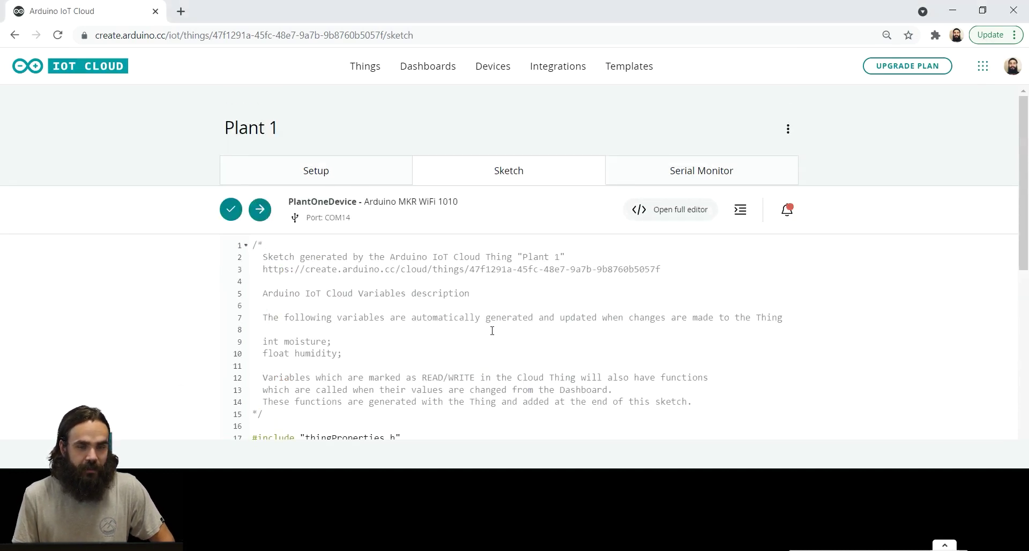
scroll(490, 331, "down", 3)
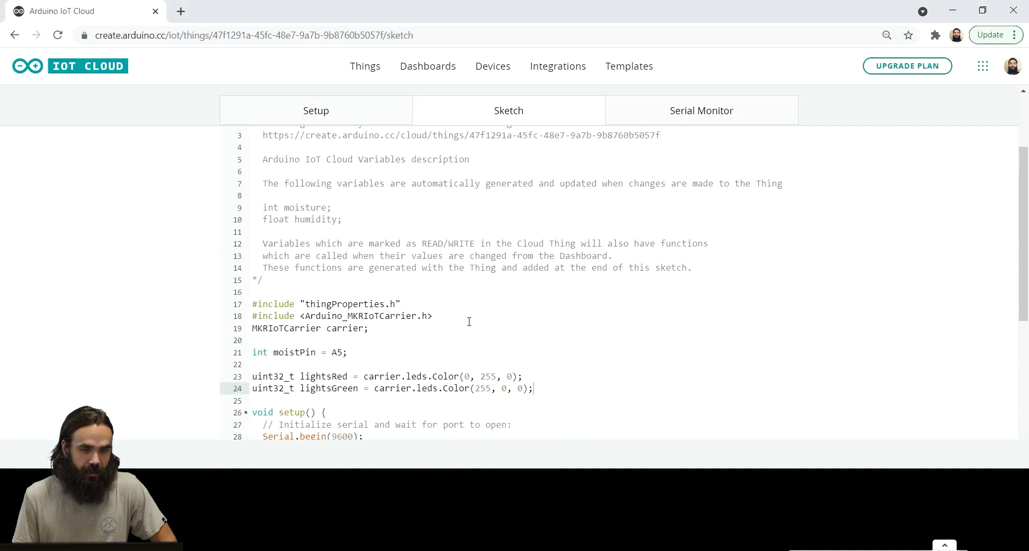
left_click_drag(439, 304, 217, 304)
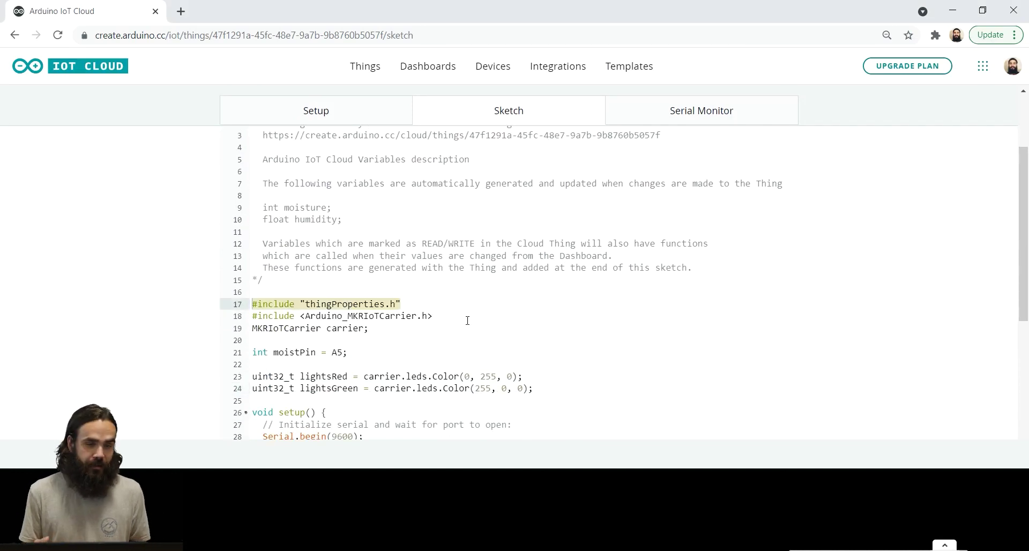
left_click_drag(452, 316, 236, 317)
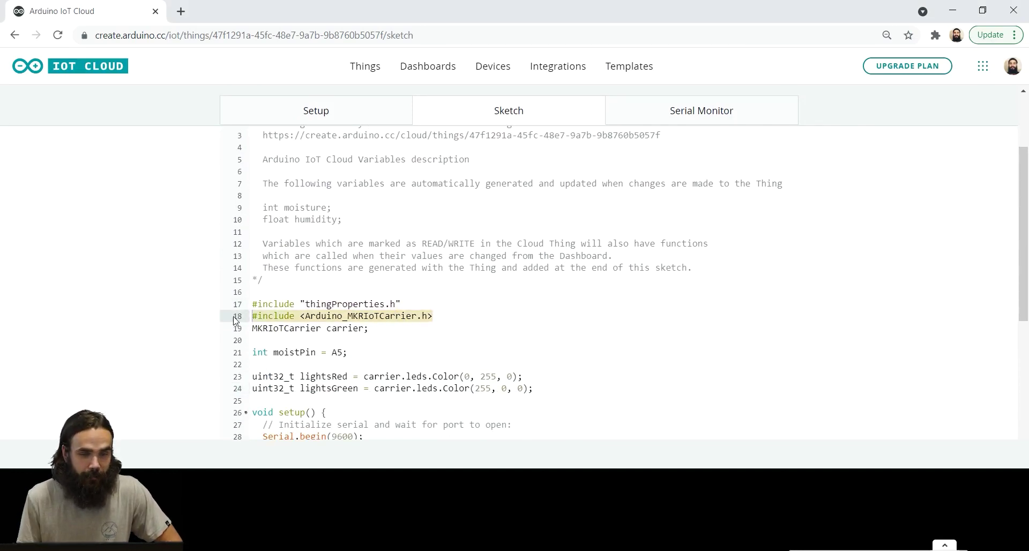
left_click_drag(452, 328, 232, 328)
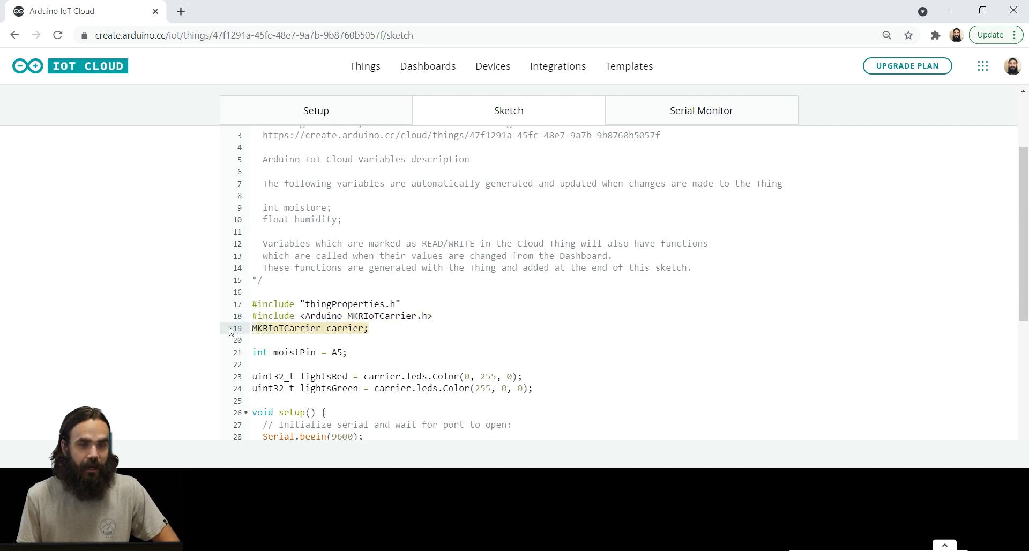
scroll(403, 330, "down", 1)
scroll(403, 331, "down", 1)
left_click_drag(346, 286, 231, 286)
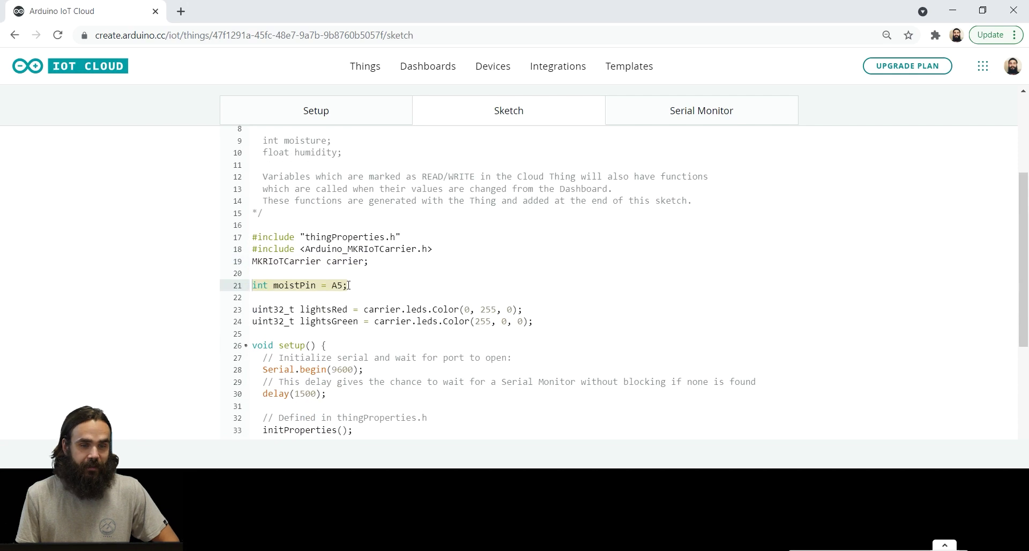
left_click(380, 287)
Highlight the lightsRed and lightsGreen colour definitions and their 255 values
scroll(381, 288, "down", 2)
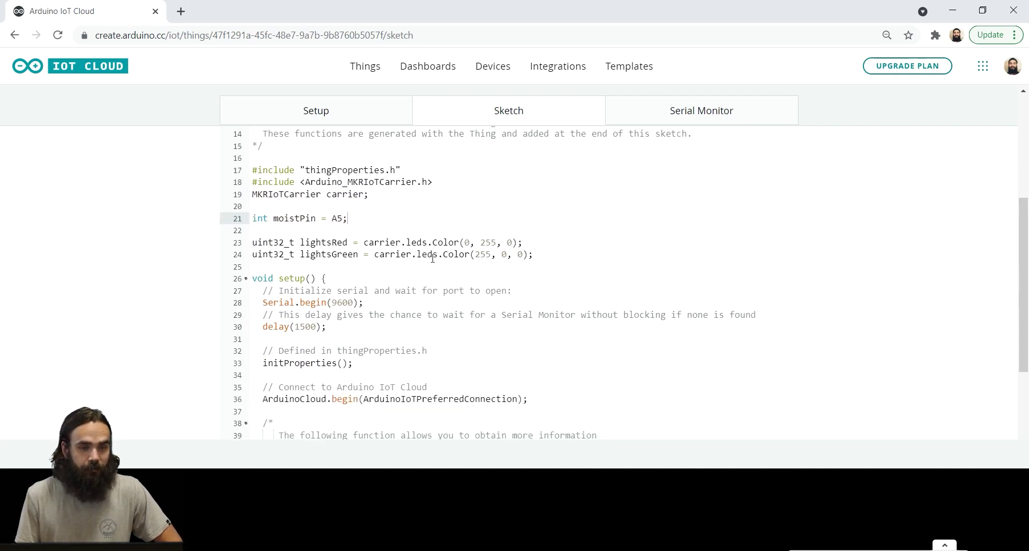
left_click_drag(547, 237, 199, 250)
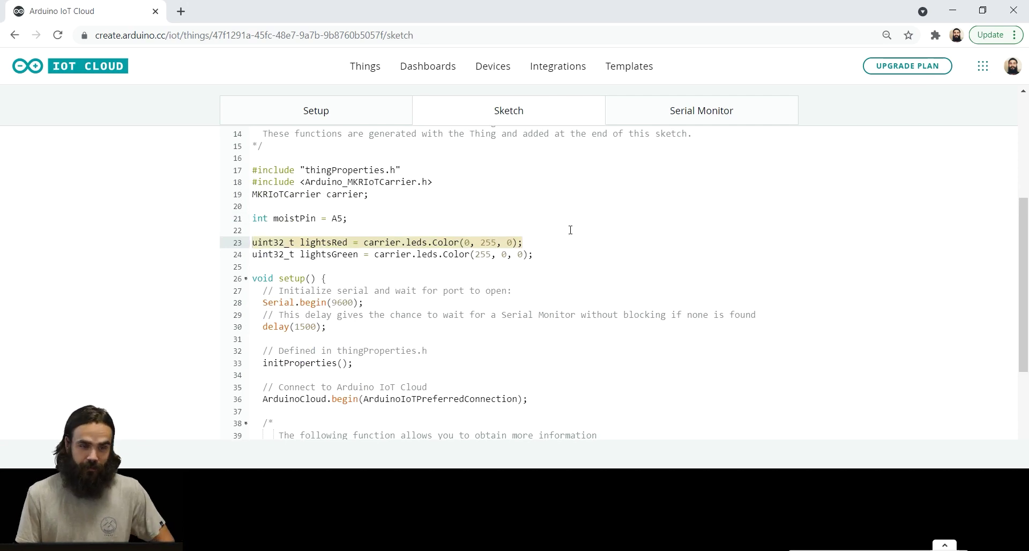
left_click(466, 242)
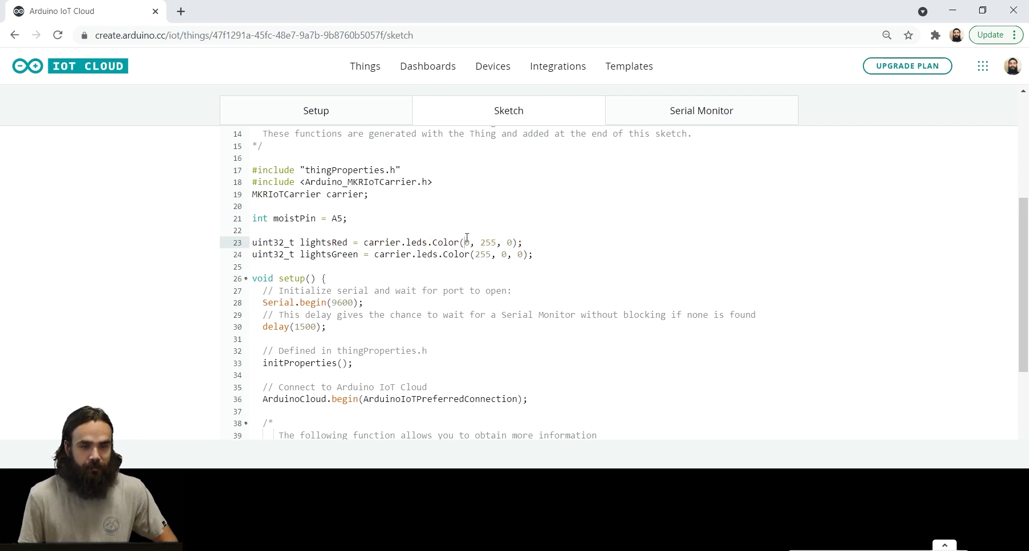
double_click(488, 242)
key("Right")
key("Right")
key("Right")
key("Right")
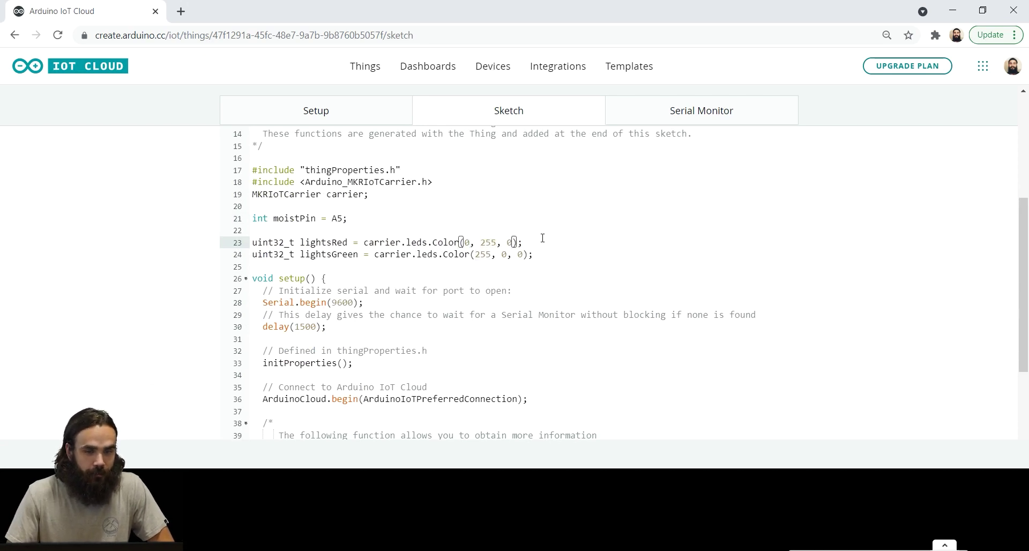
double_click(484, 254)
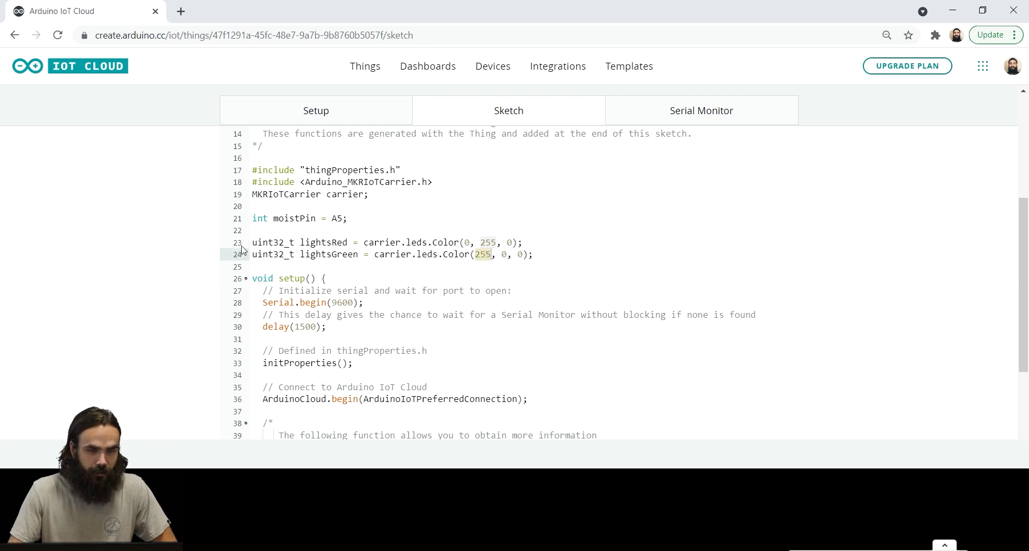
left_click(484, 276)
Highlight the carrier setup lines 48–49 and the carrier.begin() call
scroll(486, 275, "down", 1)
scroll(486, 276, "down", 2)
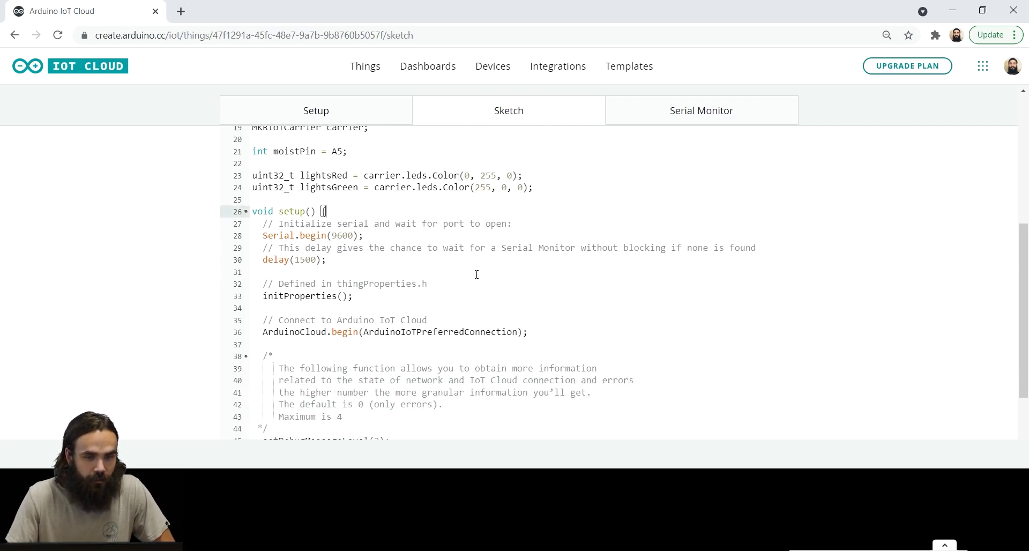
scroll(448, 232, "down", 7)
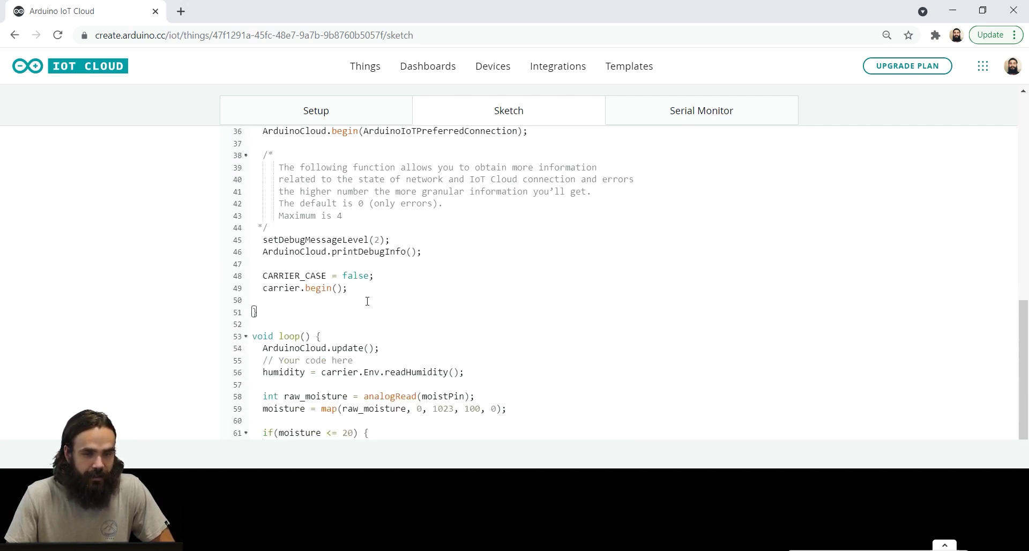
left_click_drag(422, 287, 246, 282)
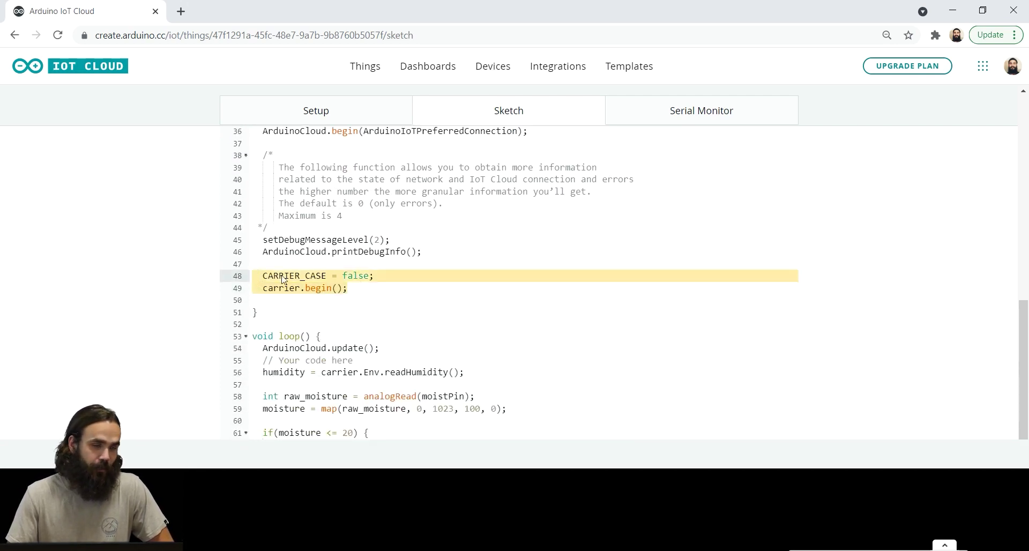
left_click(383, 277)
left_click_drag(363, 288, 263, 288)
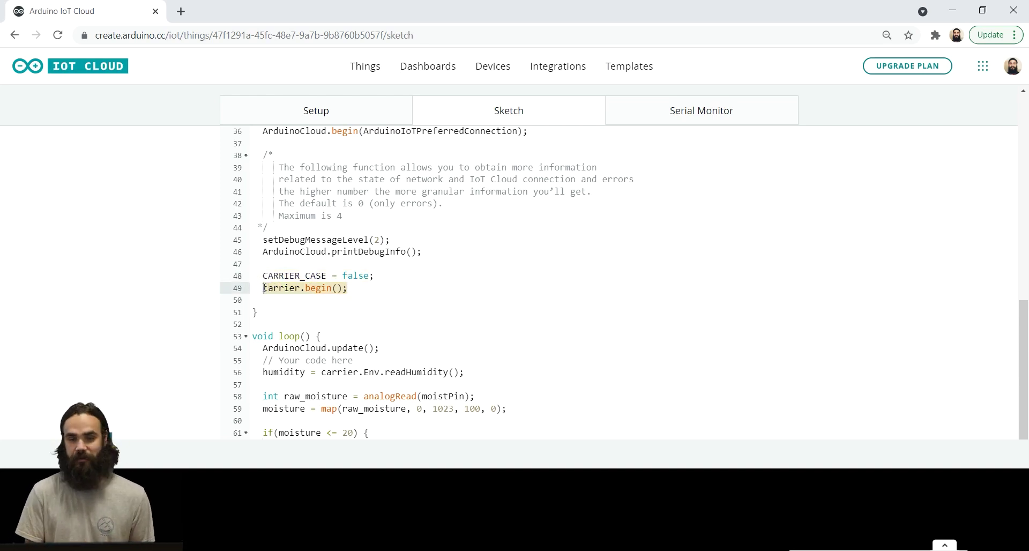
left_click(369, 289)
scroll(368, 289, "down", 1)
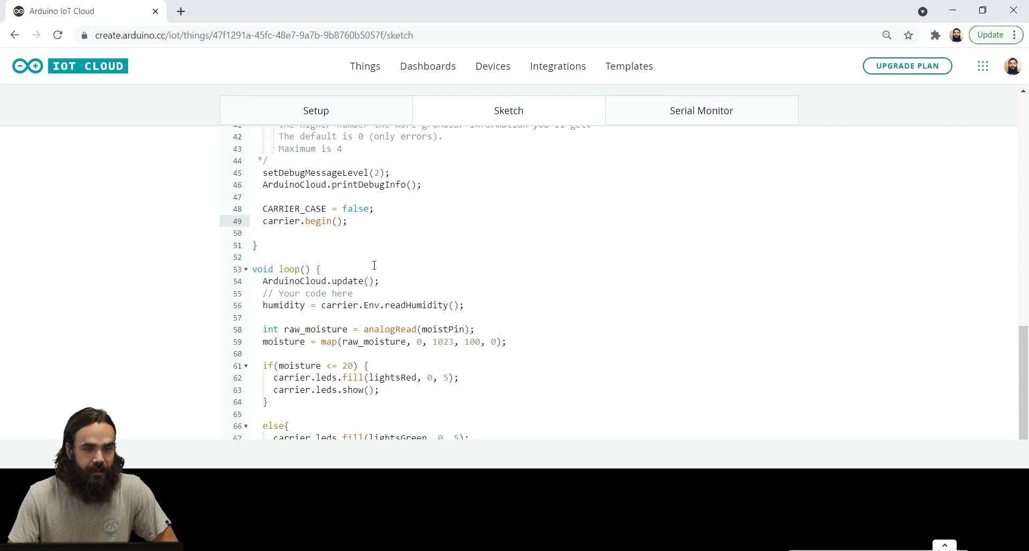
scroll(395, 261, "down", 1)
scroll(399, 252, "down", 1)
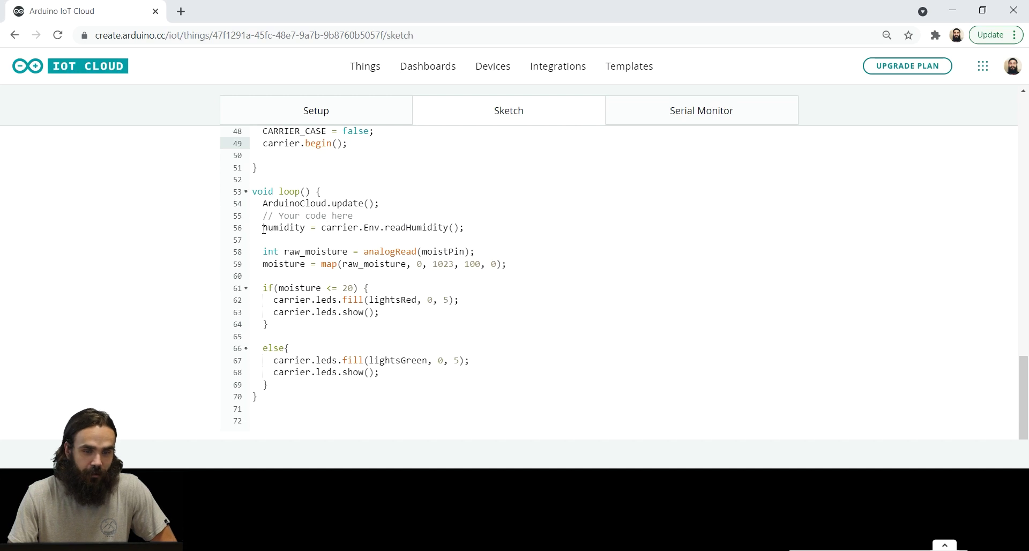
left_click_drag(264, 229, 472, 228)
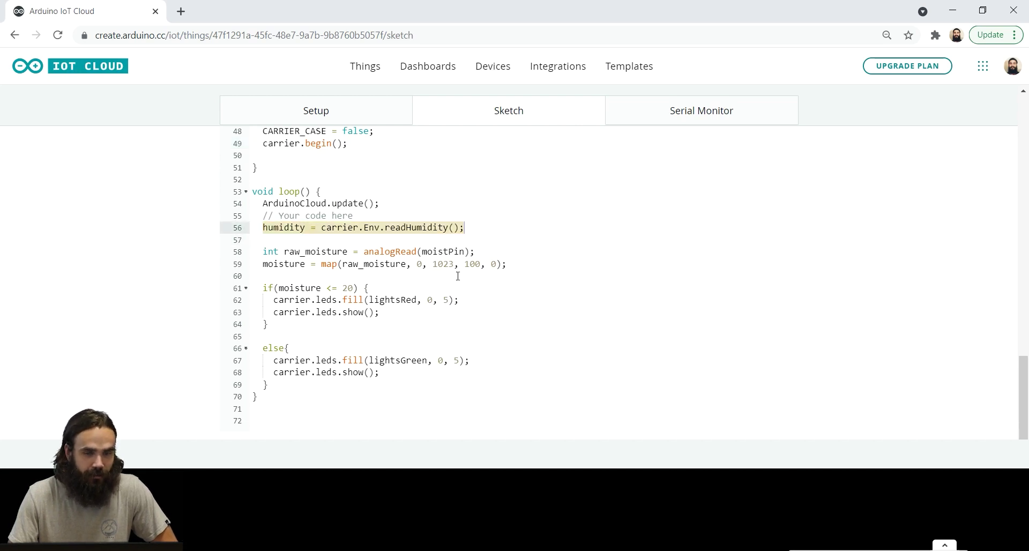
left_click(481, 229)
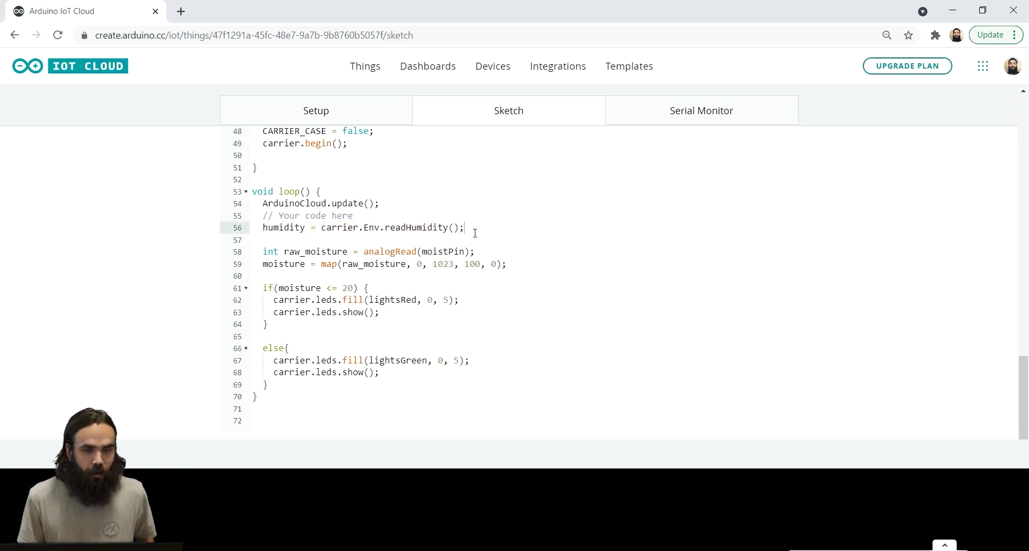
left_click_drag(252, 251, 491, 249)
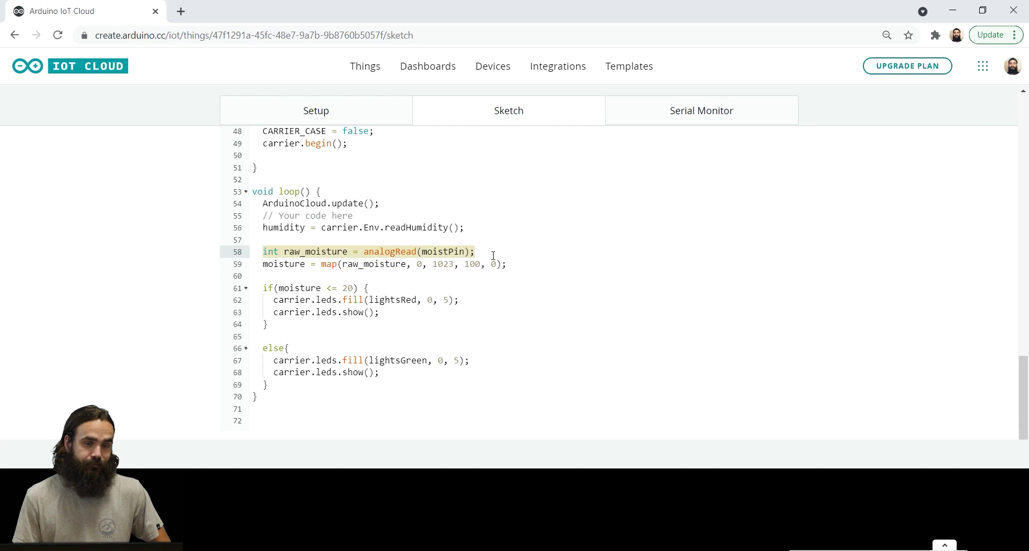
left_click(484, 251)
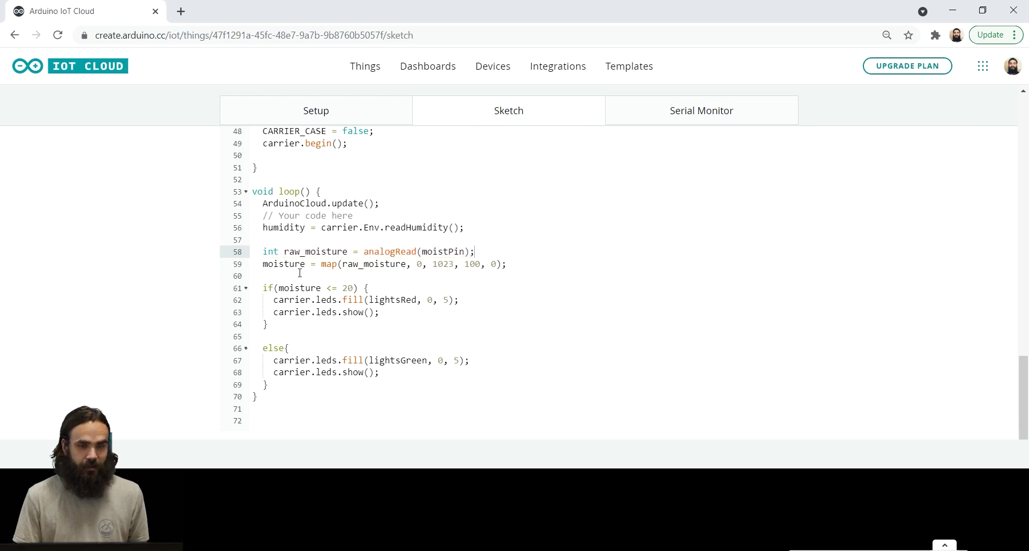
left_click_drag(322, 264, 517, 262)
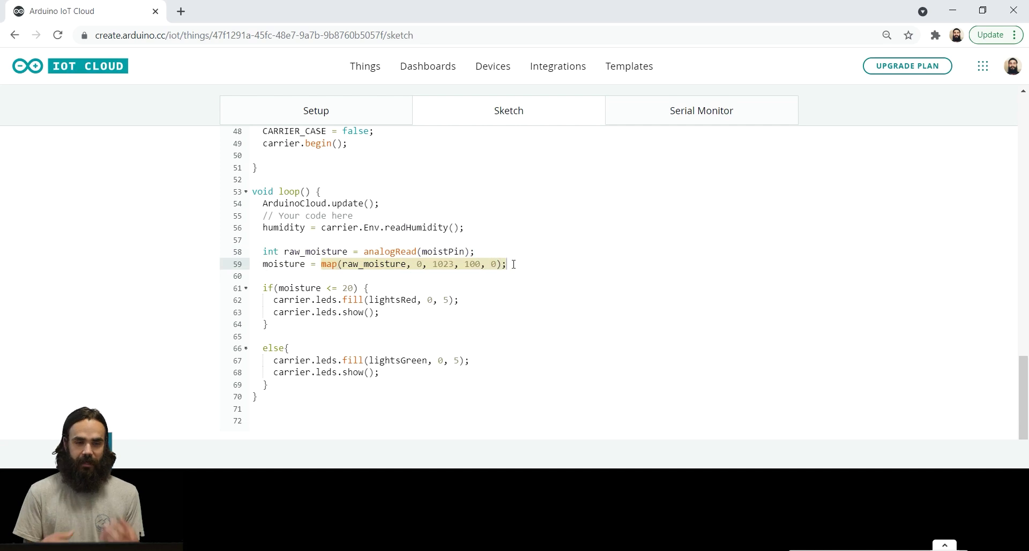
left_click(495, 264)
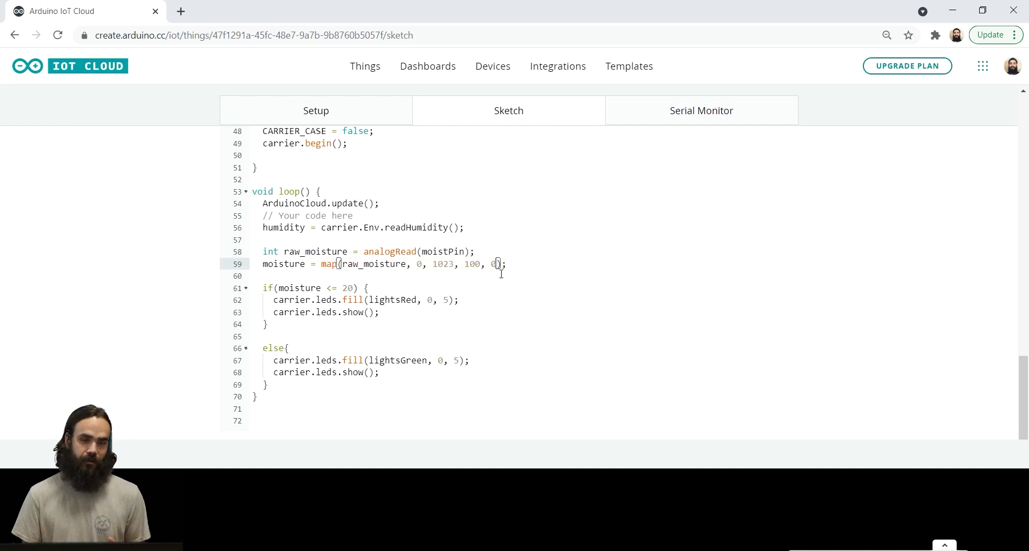
left_click(513, 260)
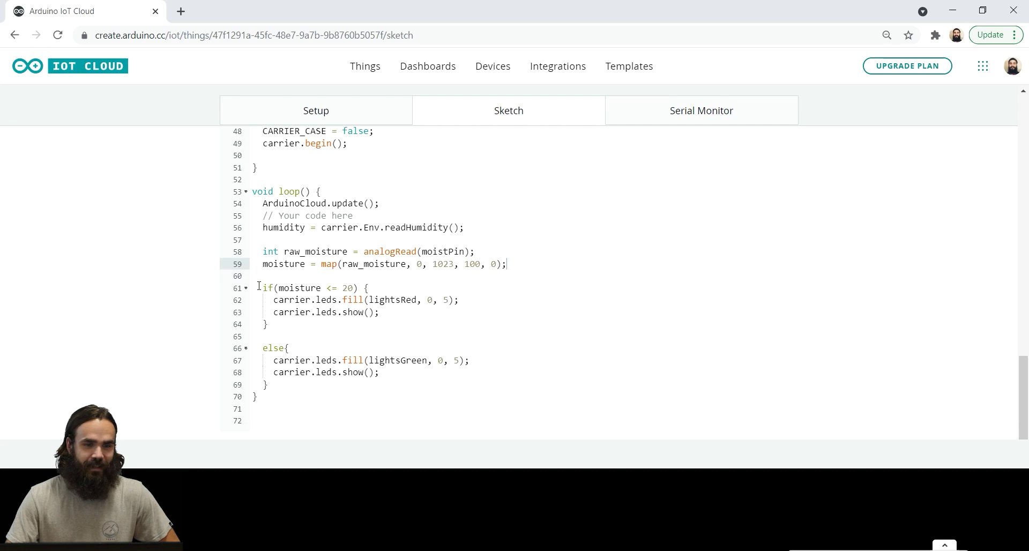
left_click_drag(263, 290, 315, 324)
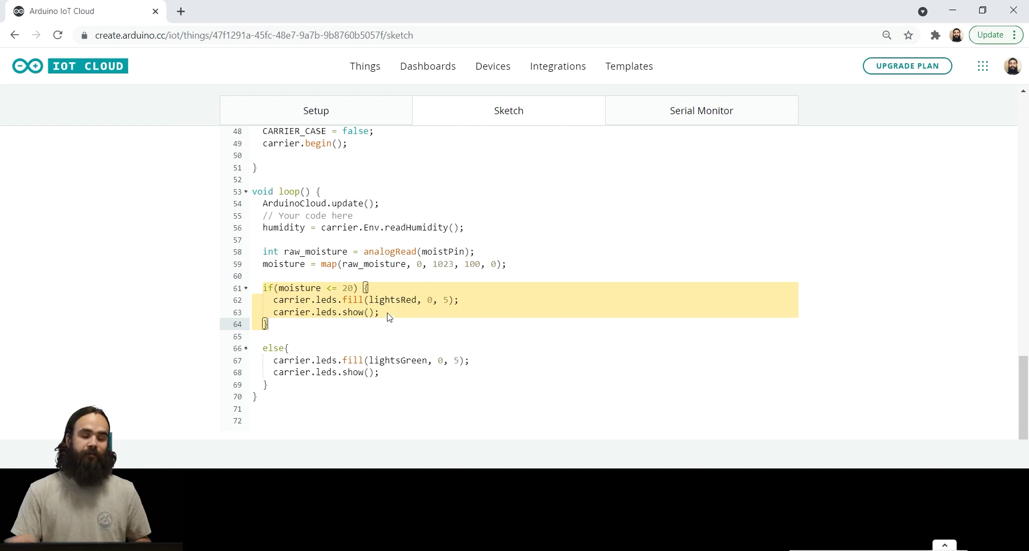
left_click(199, 348)
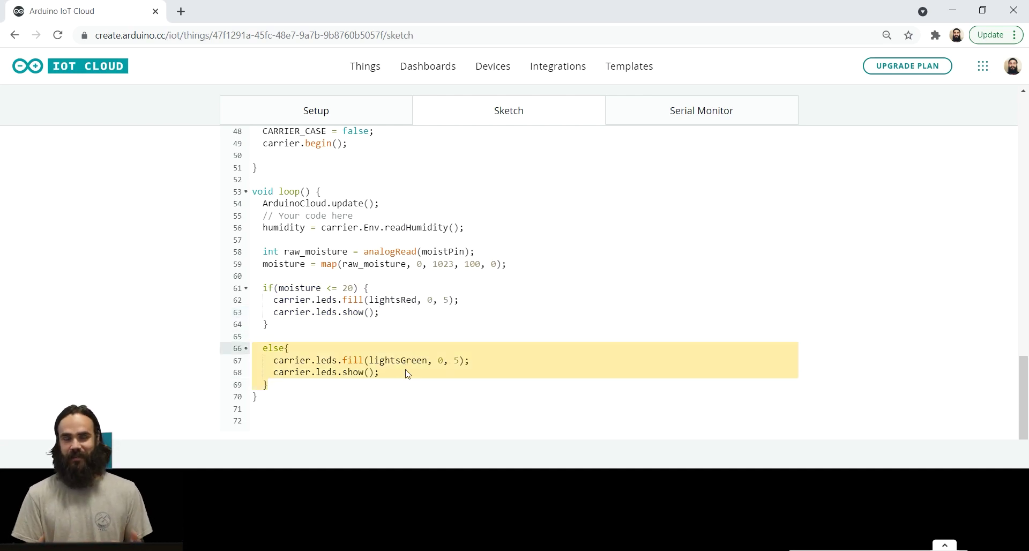
left_click(391, 385)
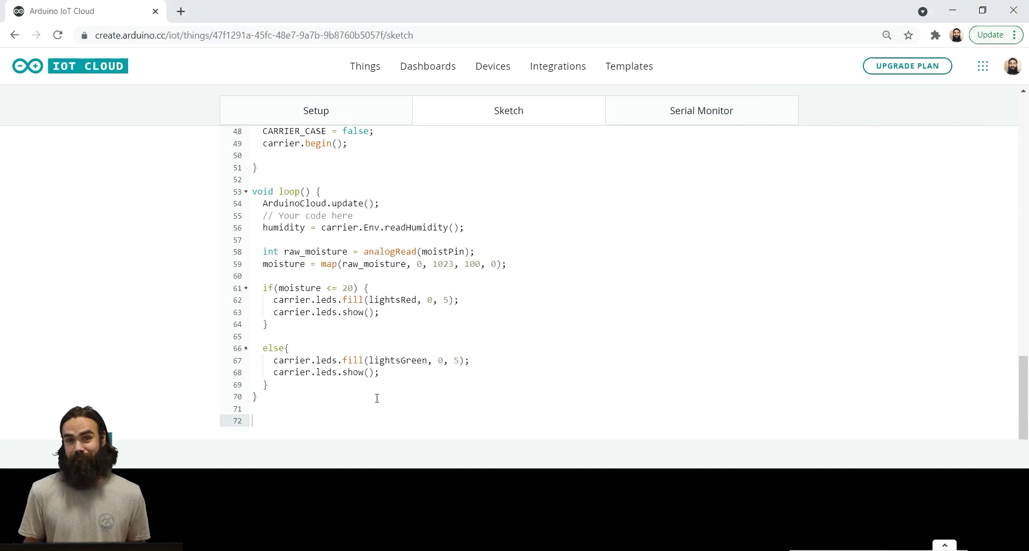
scroll(379, 417, "up", 12)
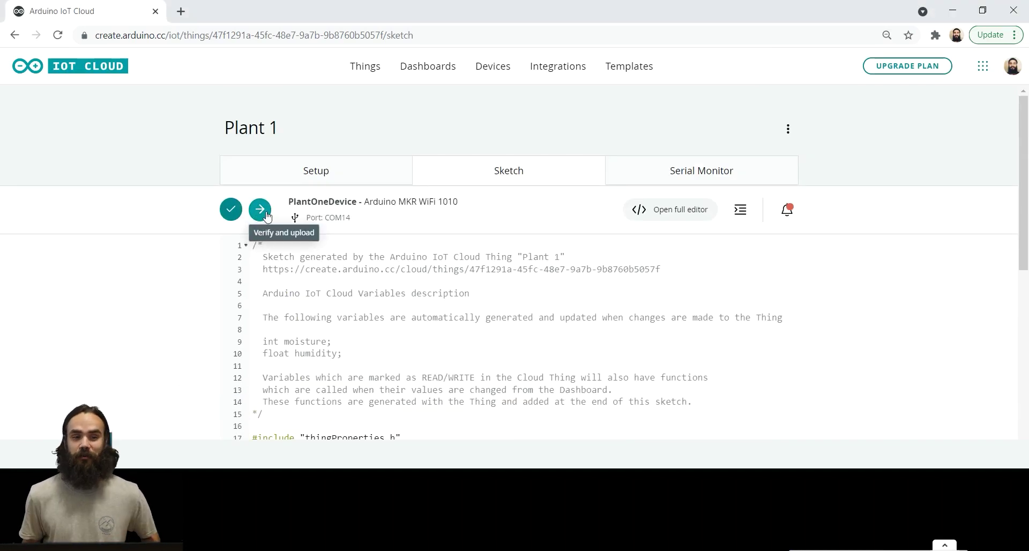
Upload the sketch to the MKR WiFi 1010 on COM14 and confirm 'Success: Done Uploading'
left_click(261, 209)
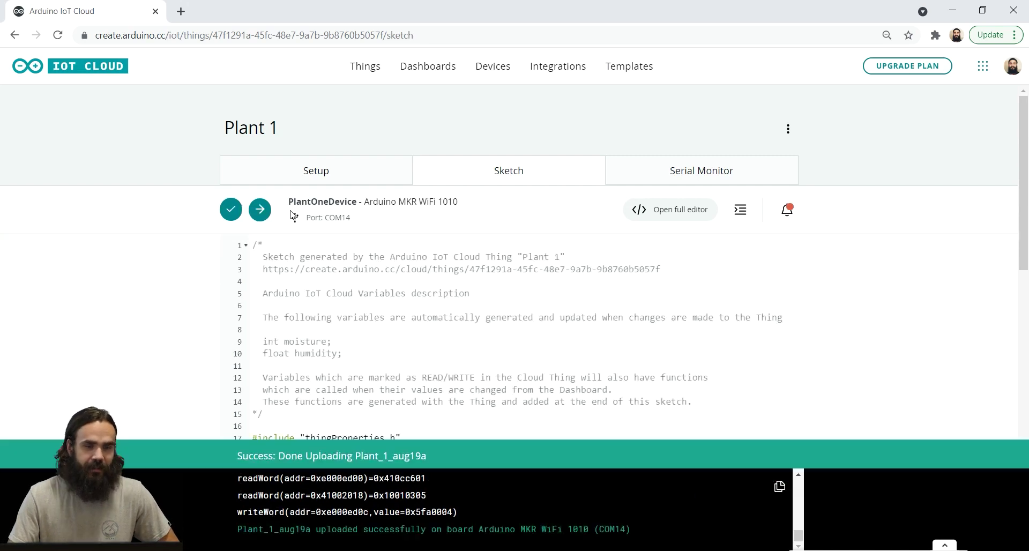
left_click_drag(439, 459, 220, 459)
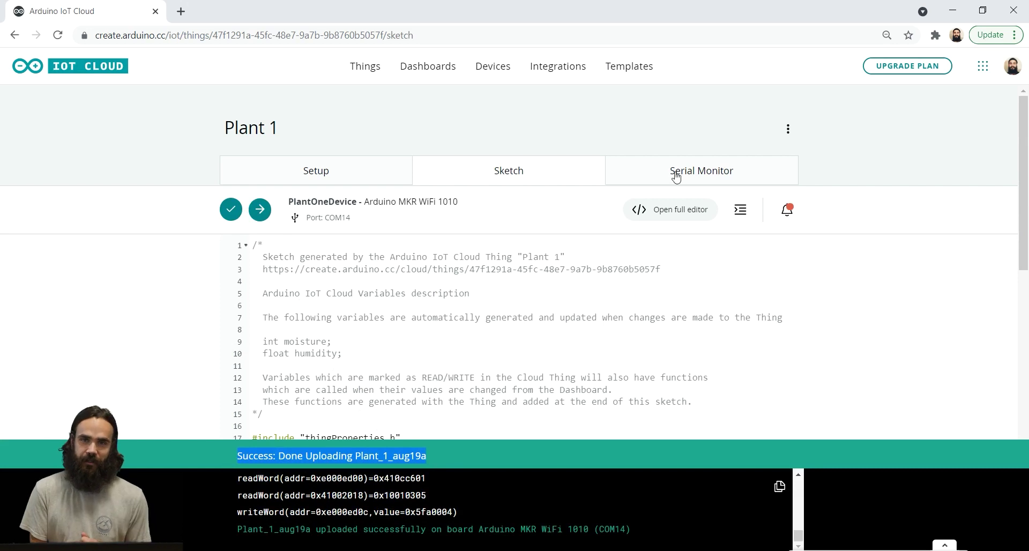
left_click(676, 177)
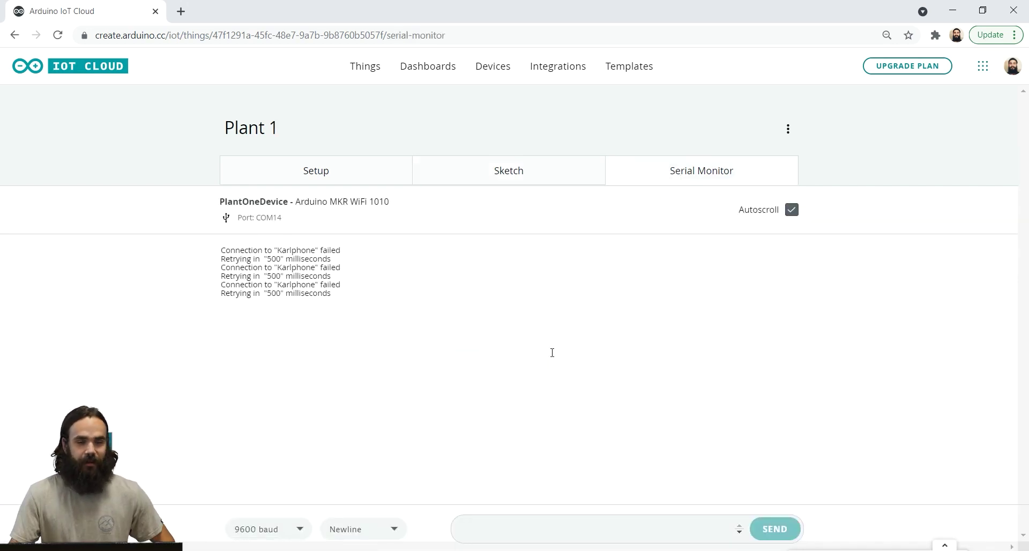
Create a new Thing and name it 'Plant 2'
left_click(535, 170)
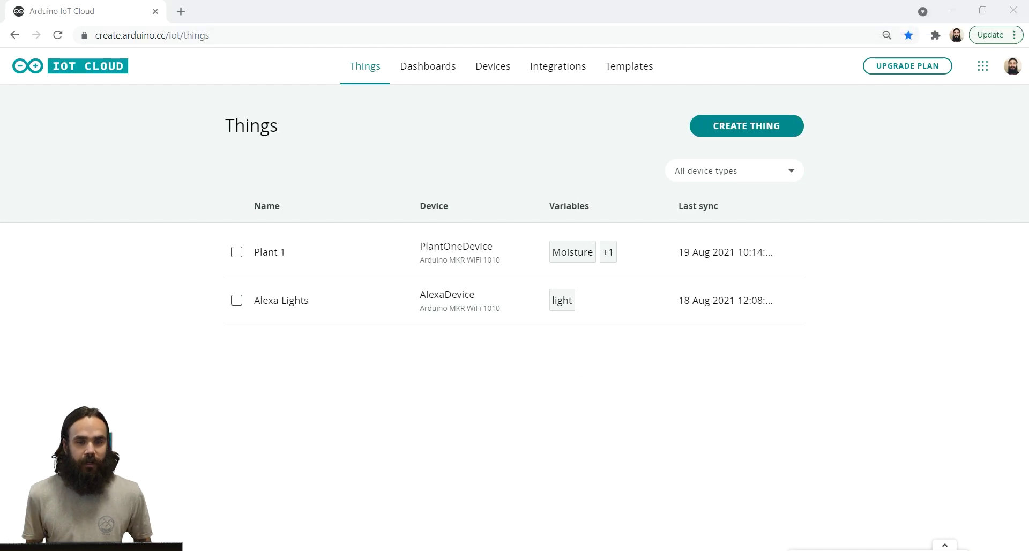
left_click(734, 131)
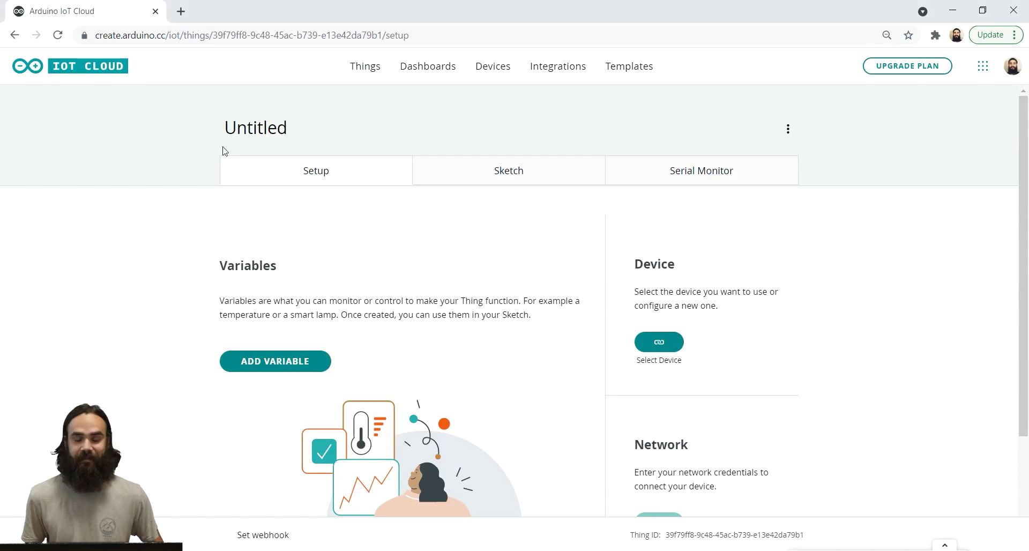
left_click(303, 127)
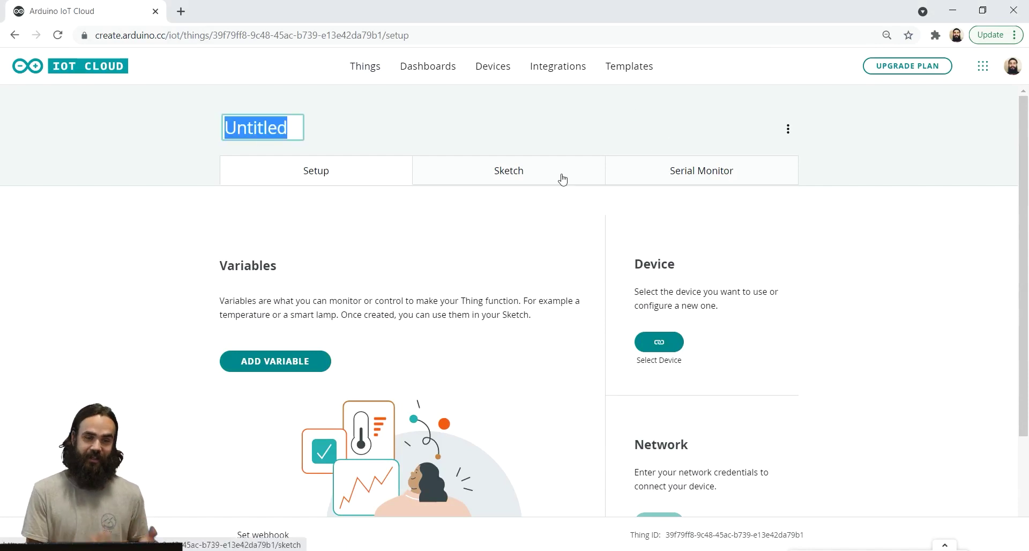
type("Pl")
type("ant 2")
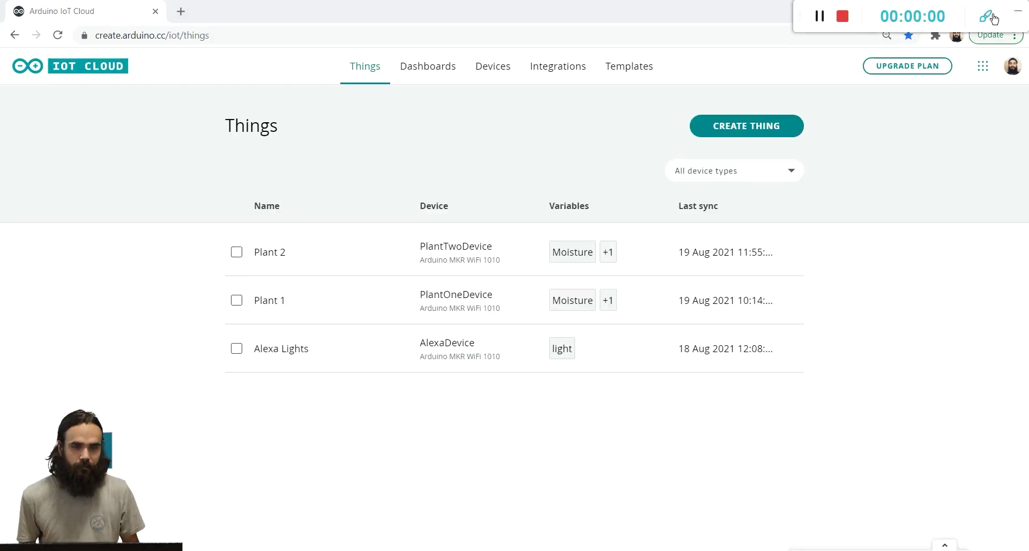
Create another new Thing and name it 'Plant 3'
left_click_drag(961, 23, 673, 547)
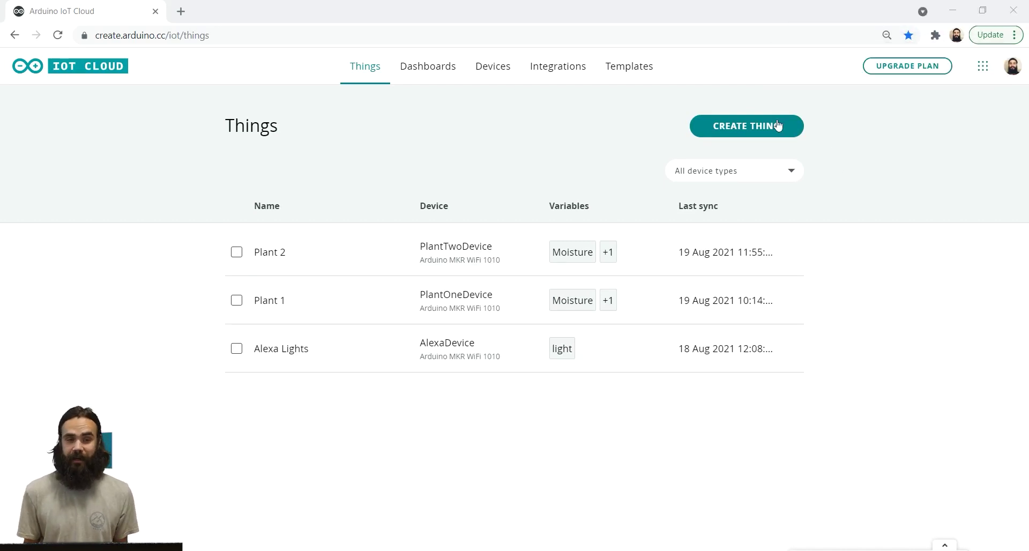
left_click(720, 131)
left_click(284, 131)
type("Plant 3")
key("Return")
Set up a new Arduino device for Plant 3 and draft Moisture as Floating Point Number
left_click(659, 342)
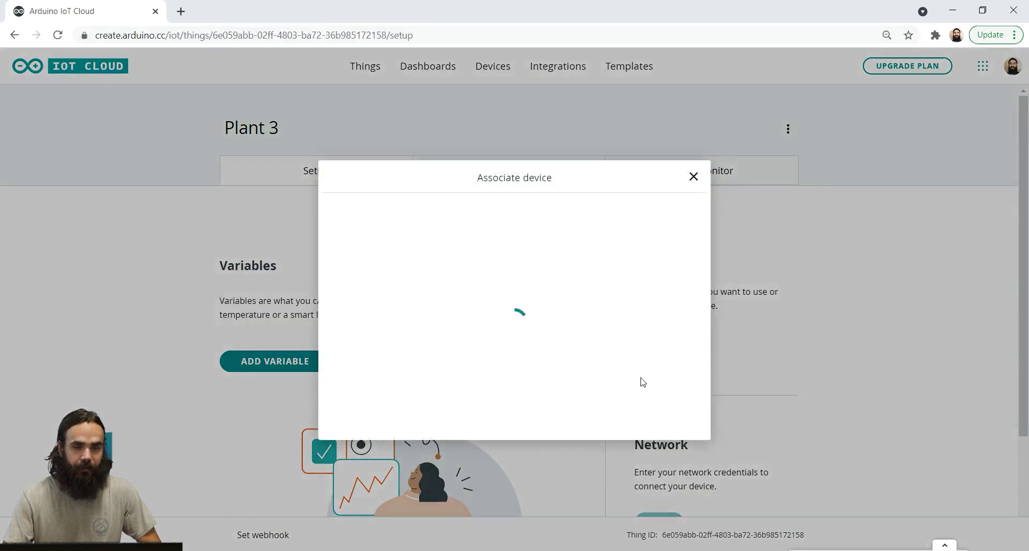
left_click(584, 436)
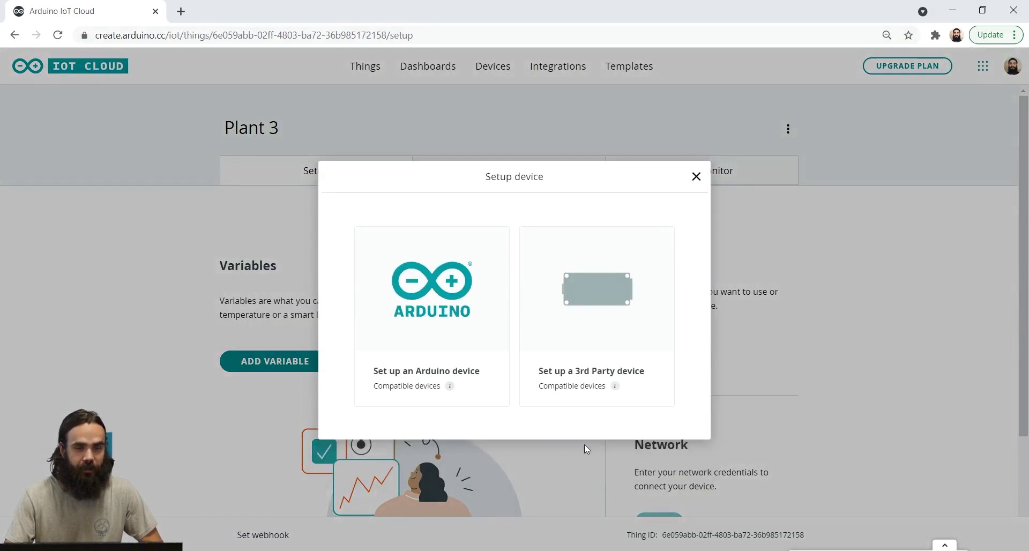
left_click(433, 305)
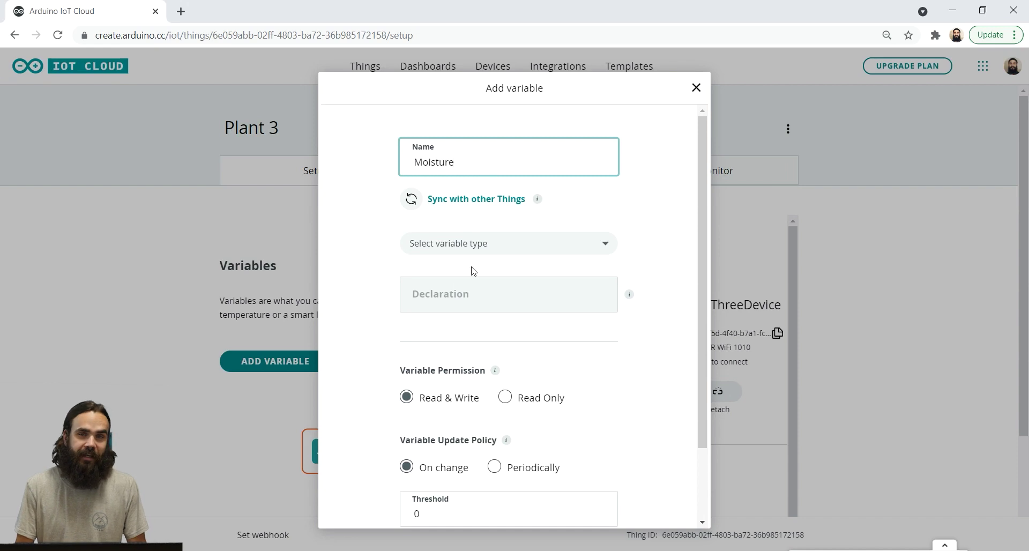
left_click(476, 250)
type("float")
key("Return")
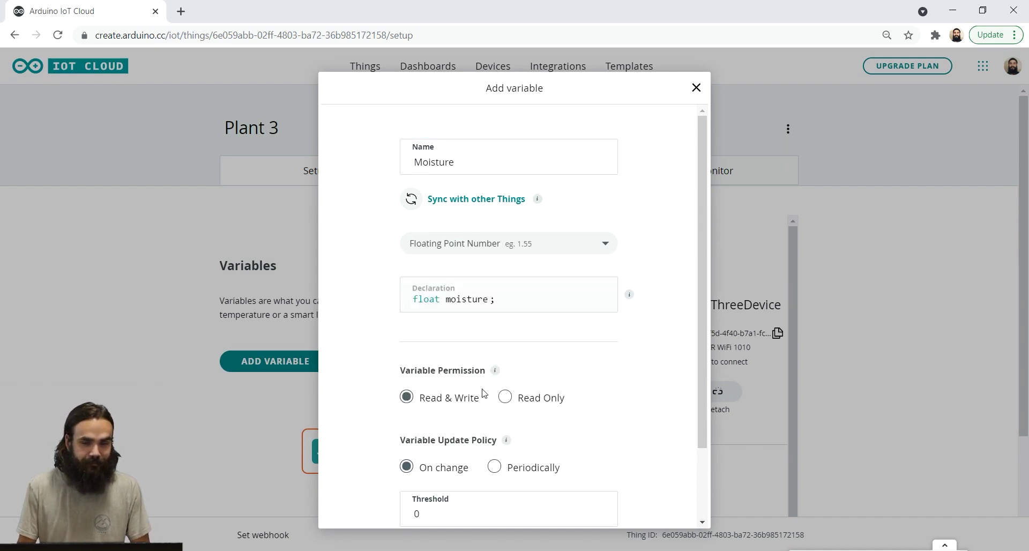
Change Moisture to a read-only Integer Number and add it to Plant 3
left_click(470, 244)
scroll(439, 426, "down", 3)
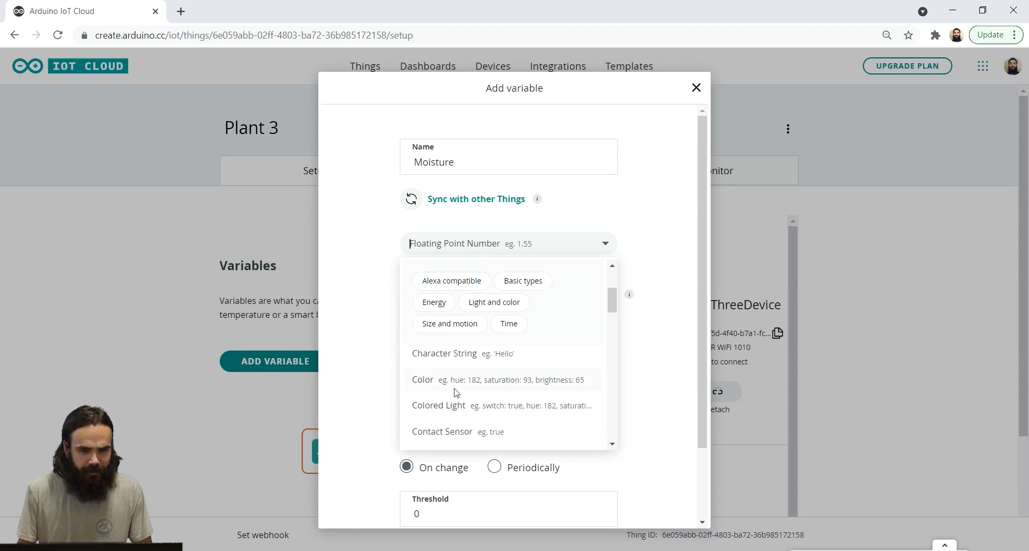
scroll(454, 396, "up", 1)
type("int")
left_click(482, 364)
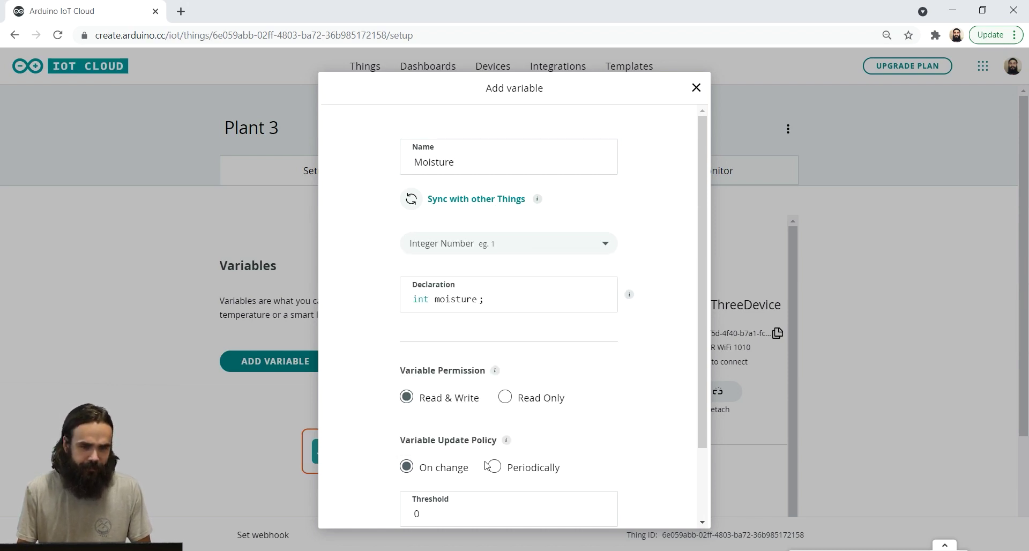
scroll(545, 352, "down", 2)
left_click(505, 330)
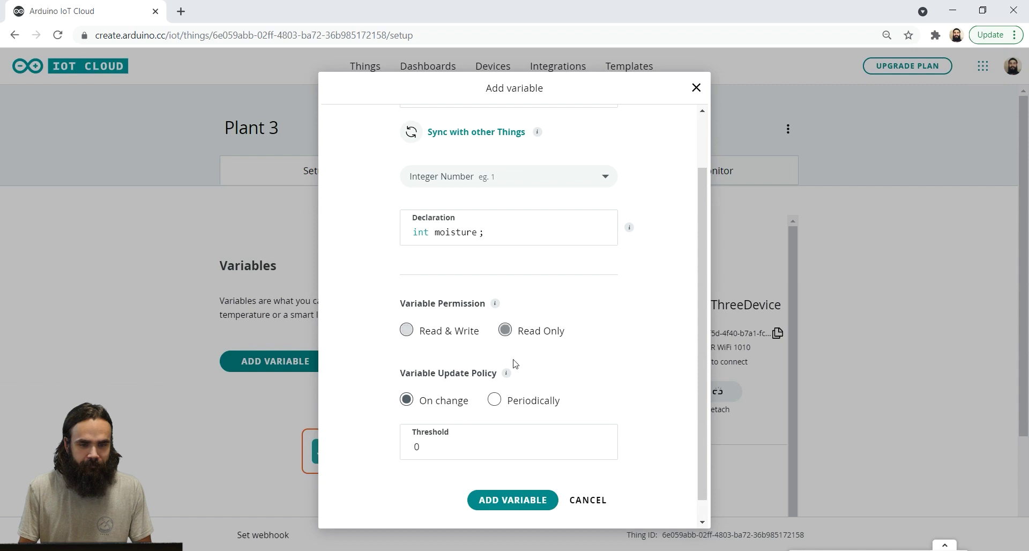
left_click(513, 499)
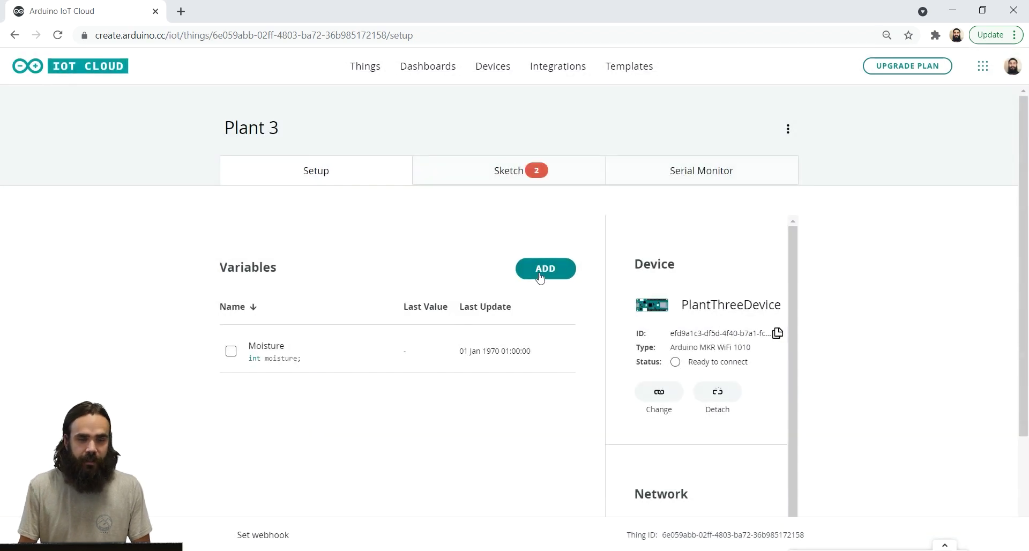
Add Humidity as a read-only Floating Point Number variable
left_click(542, 268)
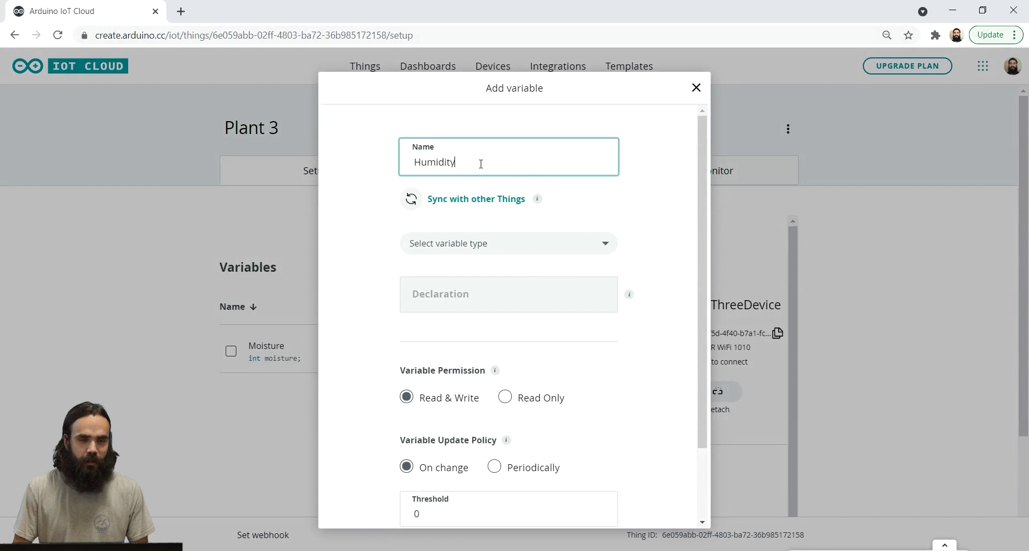
left_click(511, 249)
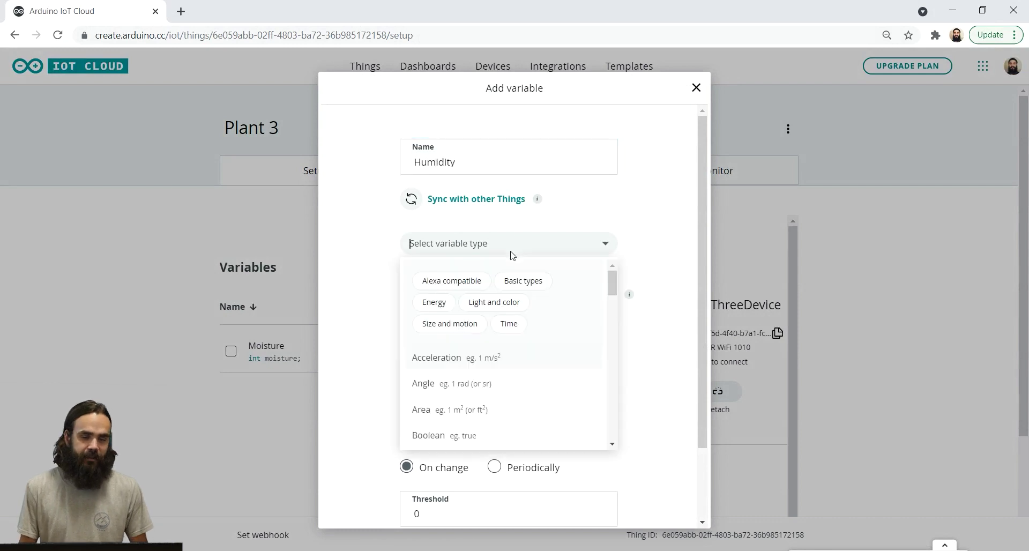
type("flo")
left_click(494, 347)
scroll(494, 348, "down", 2)
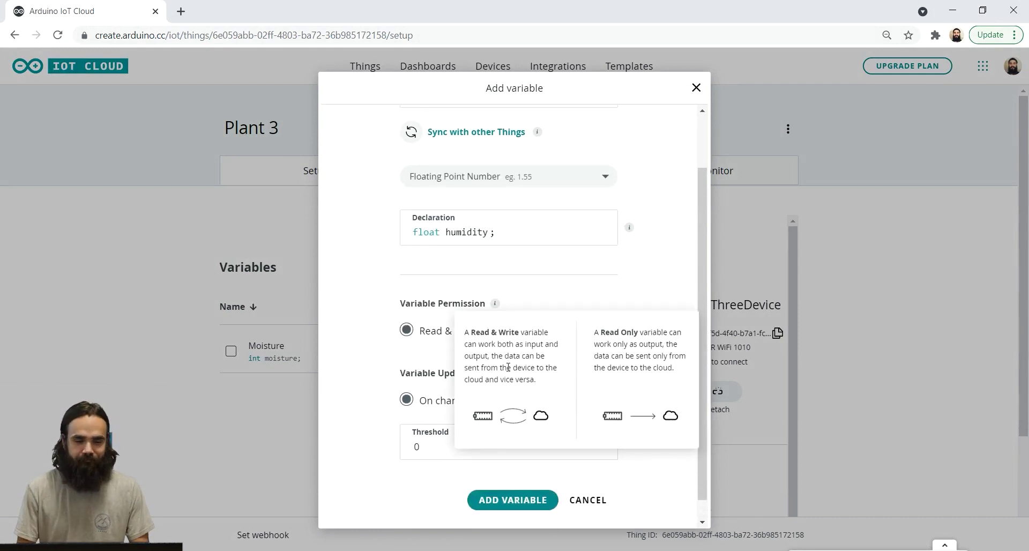
left_click(505, 331)
left_click(499, 501)
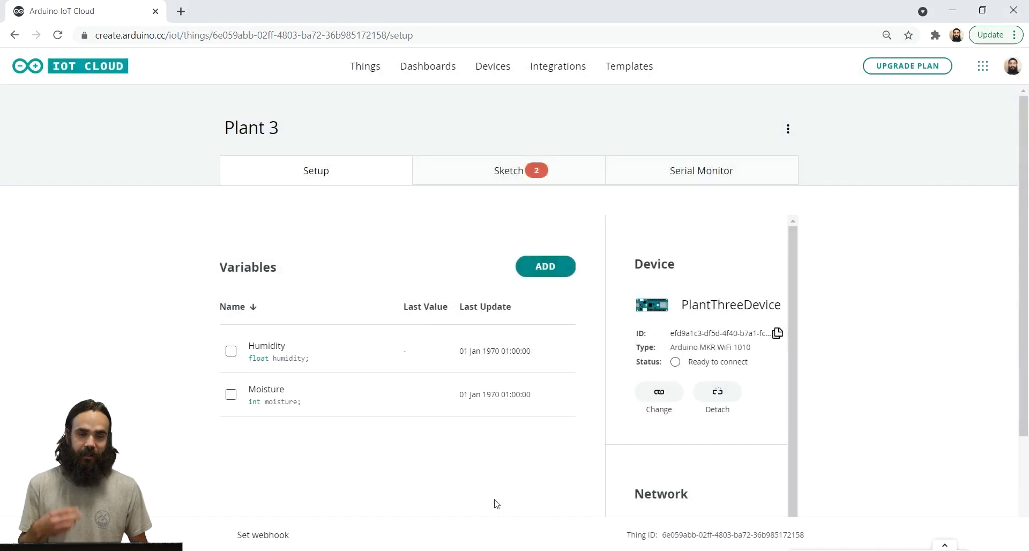
Add a Relay variable of Boolean type, read & write, to Plant 3
left_click(555, 266)
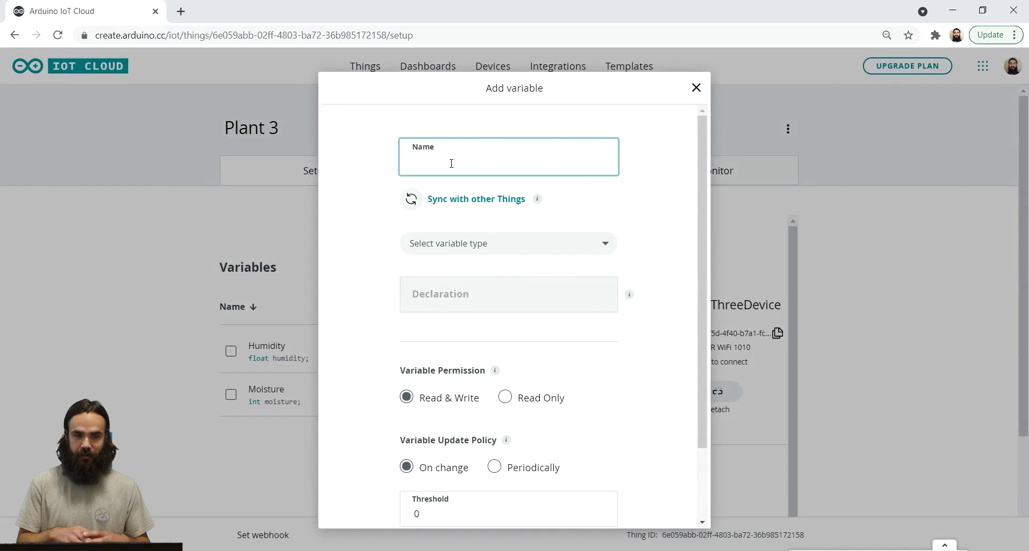
left_click(542, 242)
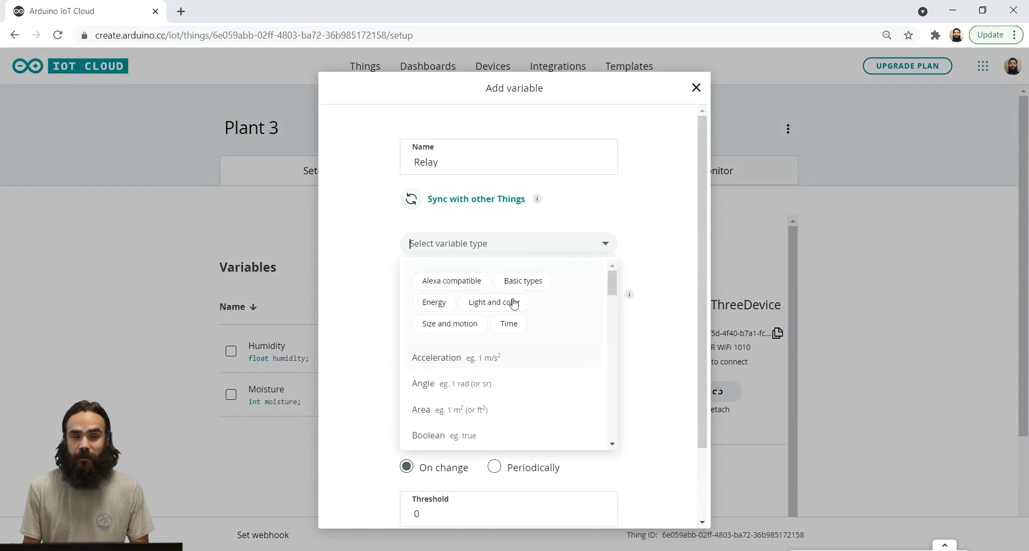
type("bool")
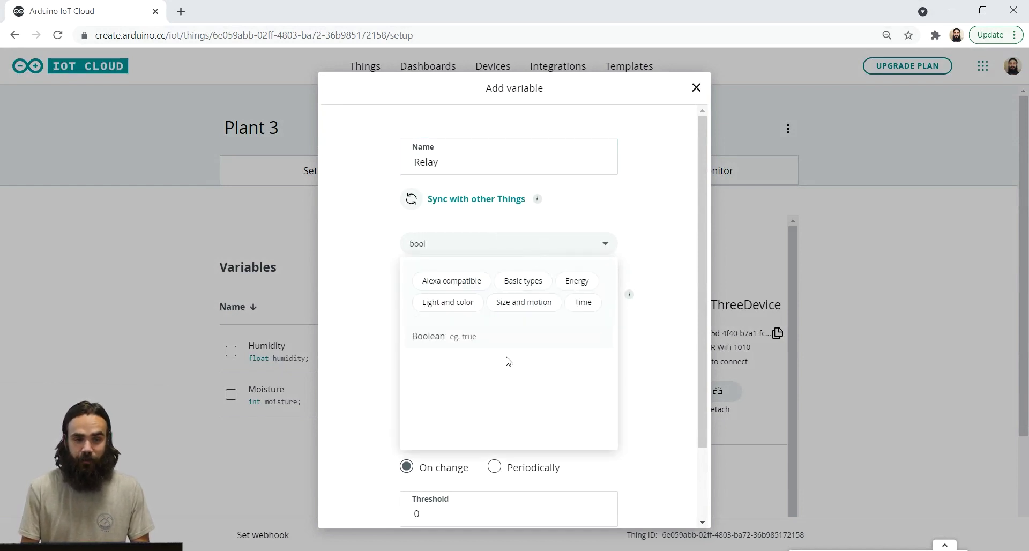
left_click(495, 339)
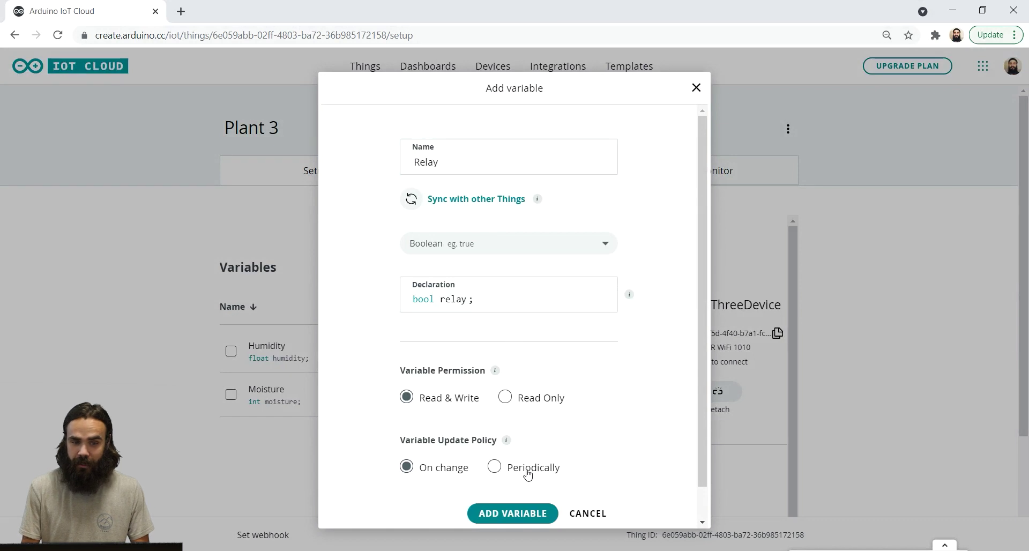
left_click(500, 517)
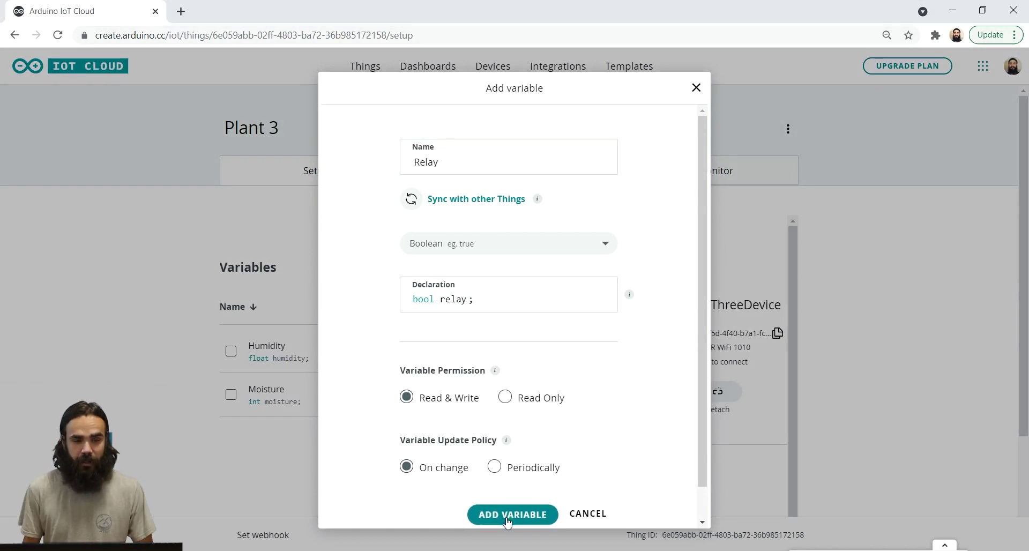
left_click(507, 516)
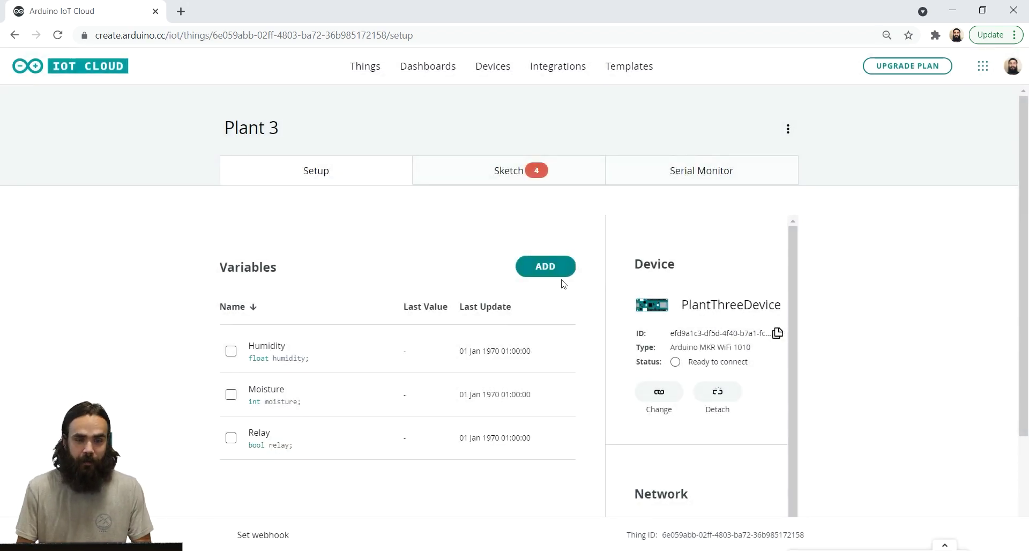
scroll(681, 458, "down", 3)
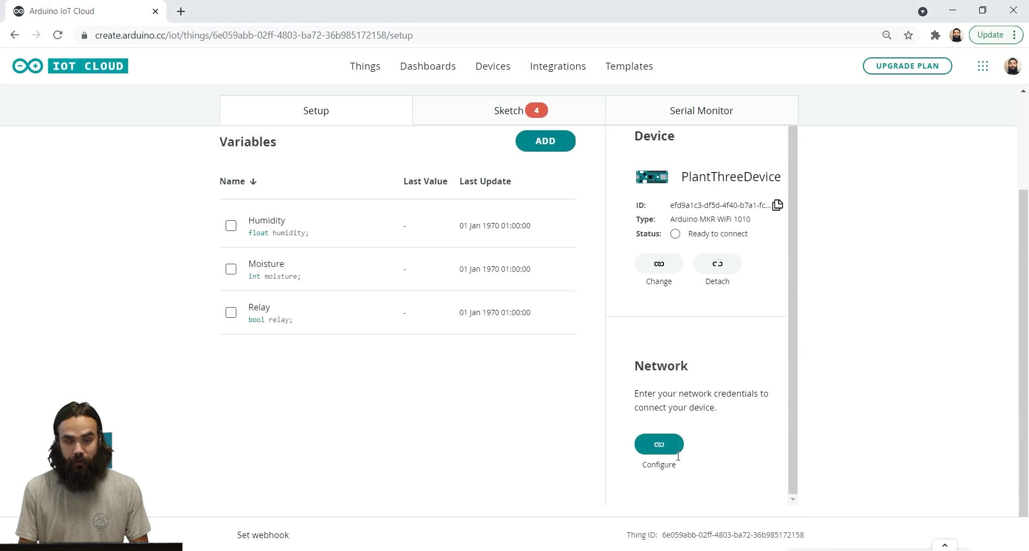
Enter the Wi-Fi network name (SSID) and password for Plant 3's device and save them
left_click(664, 440)
left_click(483, 300)
key("Tab")
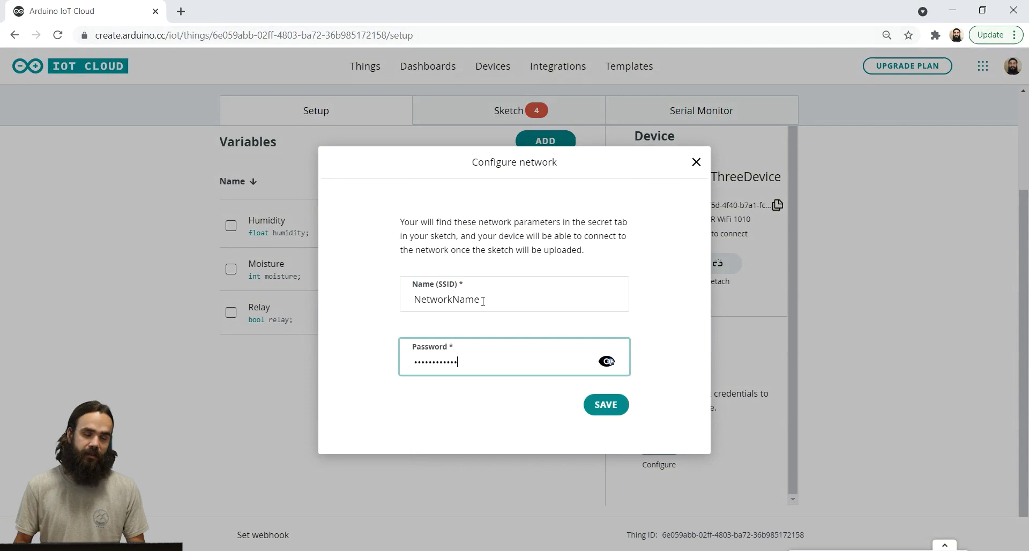
left_click(604, 404)
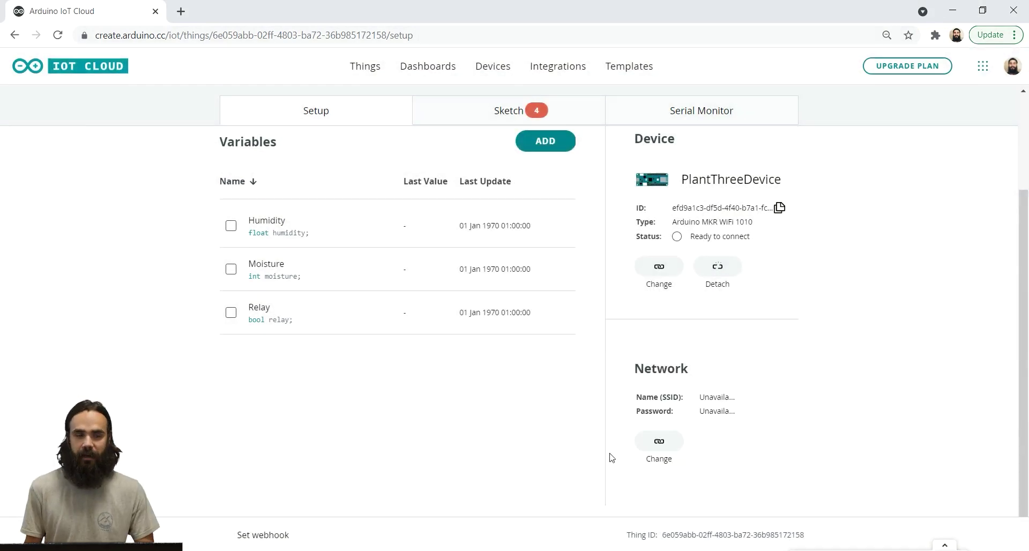
scroll(503, 191, "up", 1)
In Plant 3's sketch, replace the generated code below the header comment with the full sketch
left_click(508, 171)
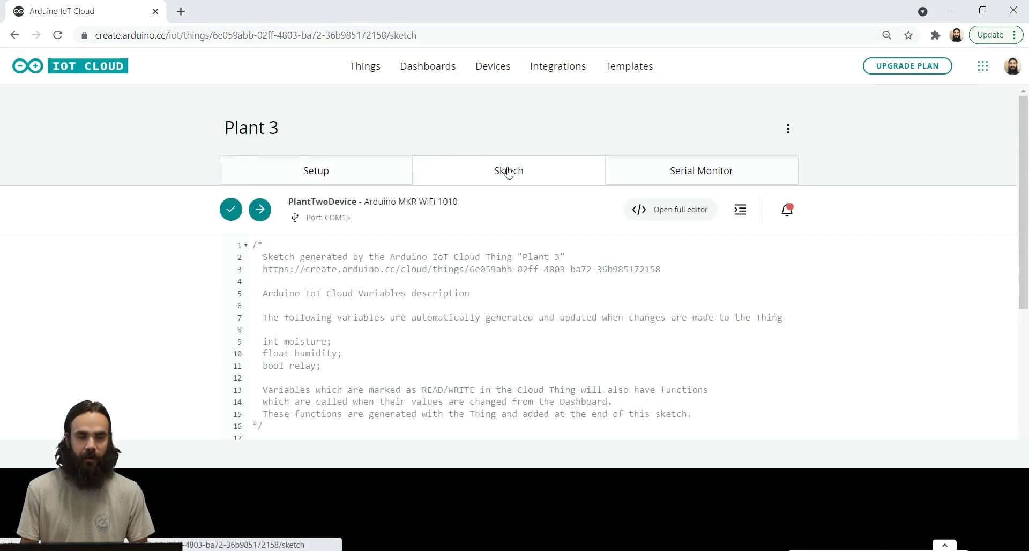
left_click(502, 547)
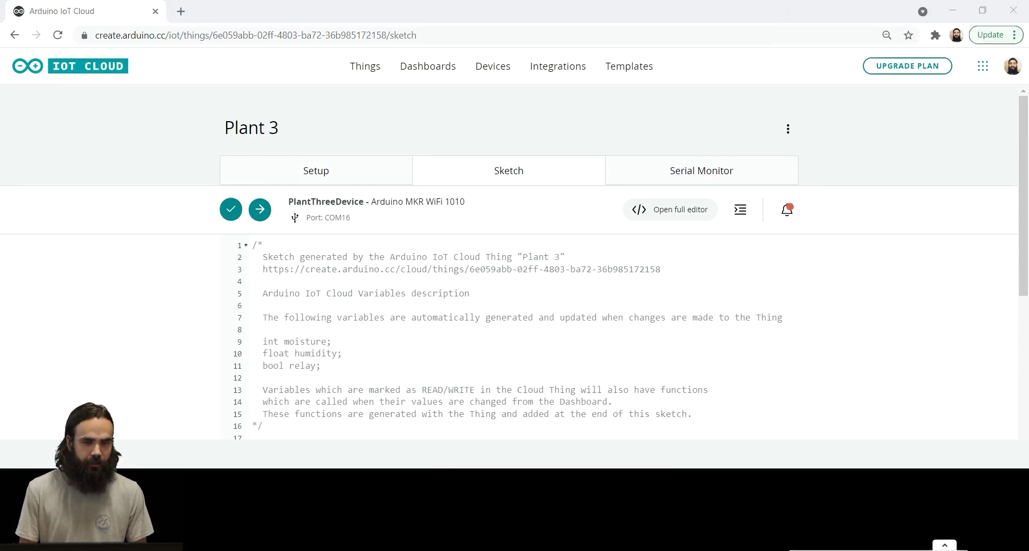
scroll(440, 332, "down", 4)
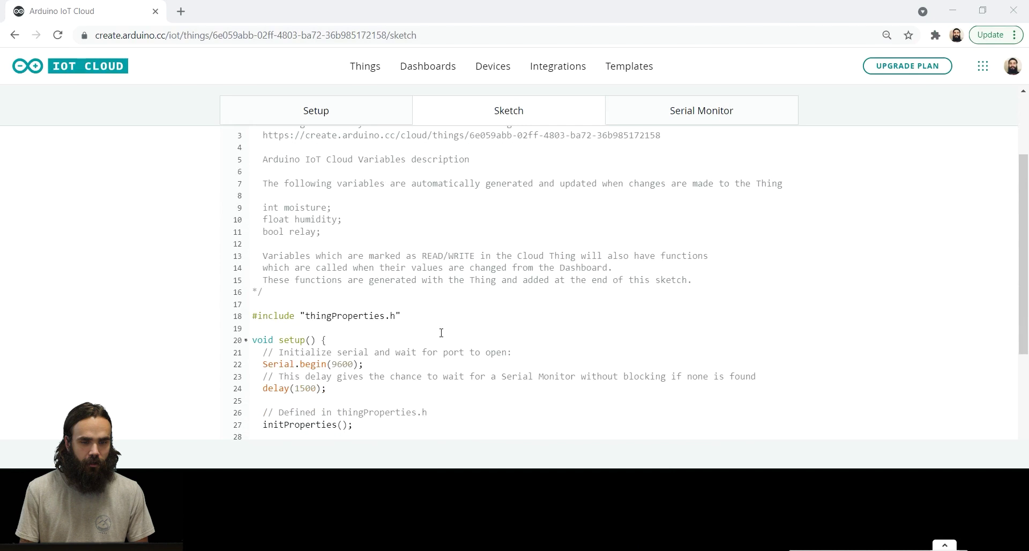
left_click_drag(255, 249, 428, 444)
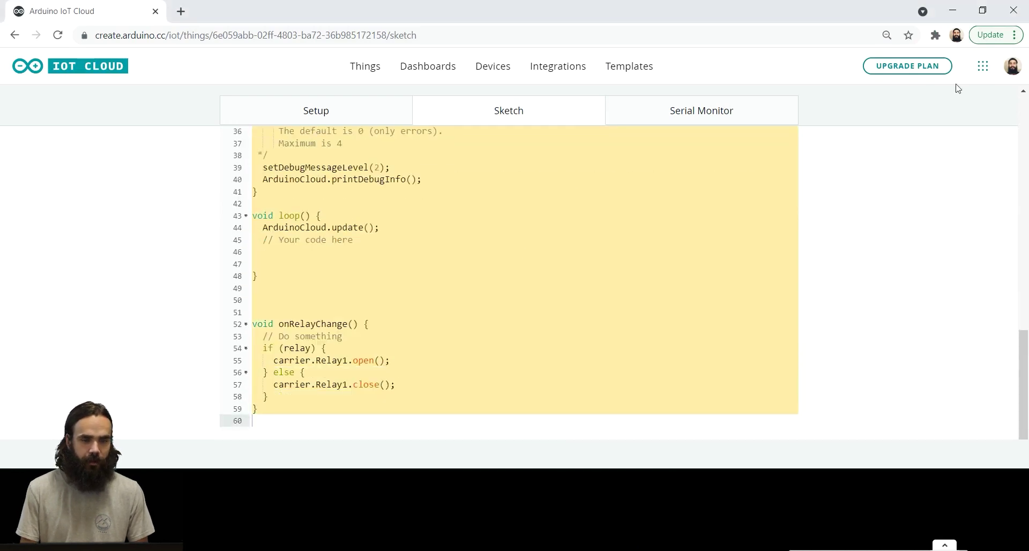
key("BackSpace")
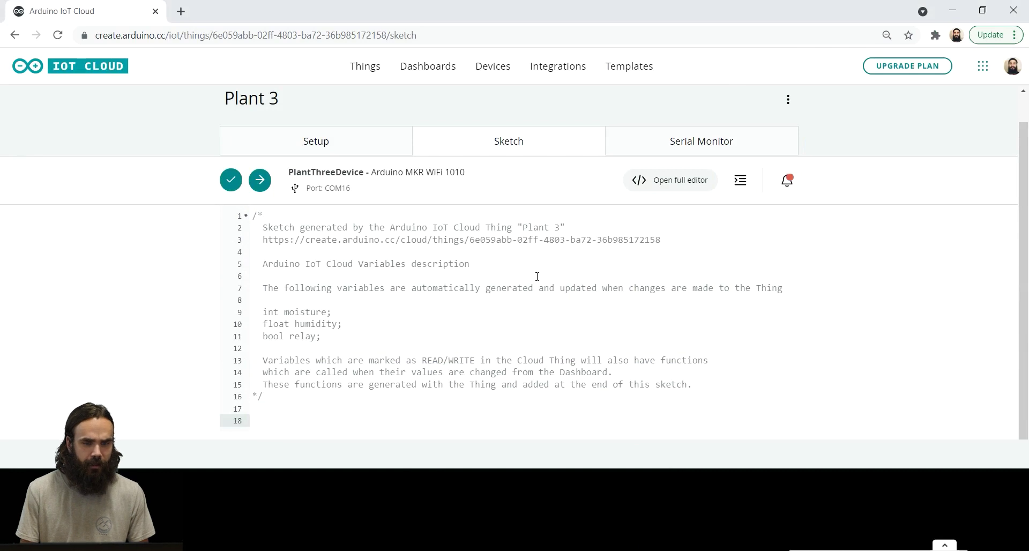
key("ctrl+z")
scroll(536, 284, "down", 10)
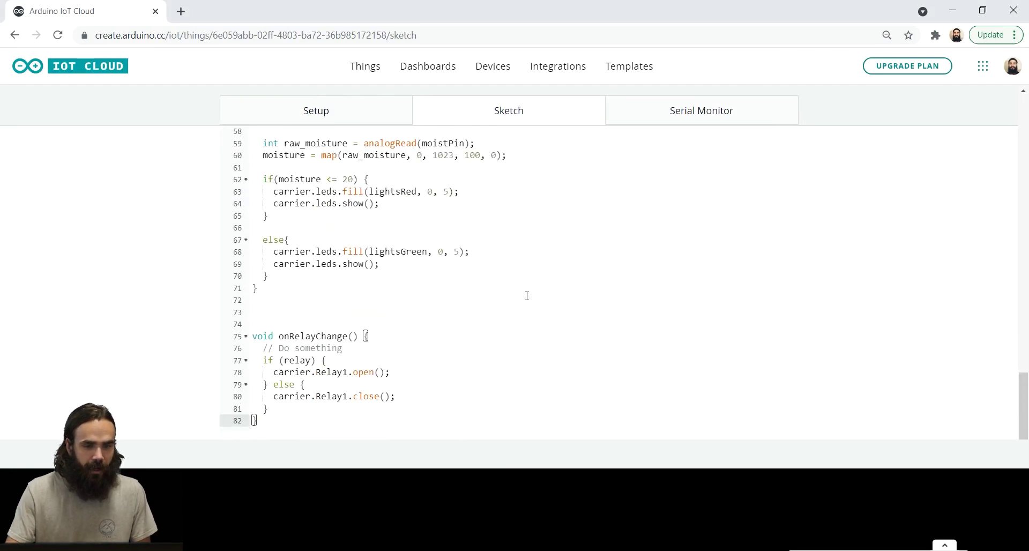
scroll(526, 296, "up", 10)
scroll(526, 295, "down", 10)
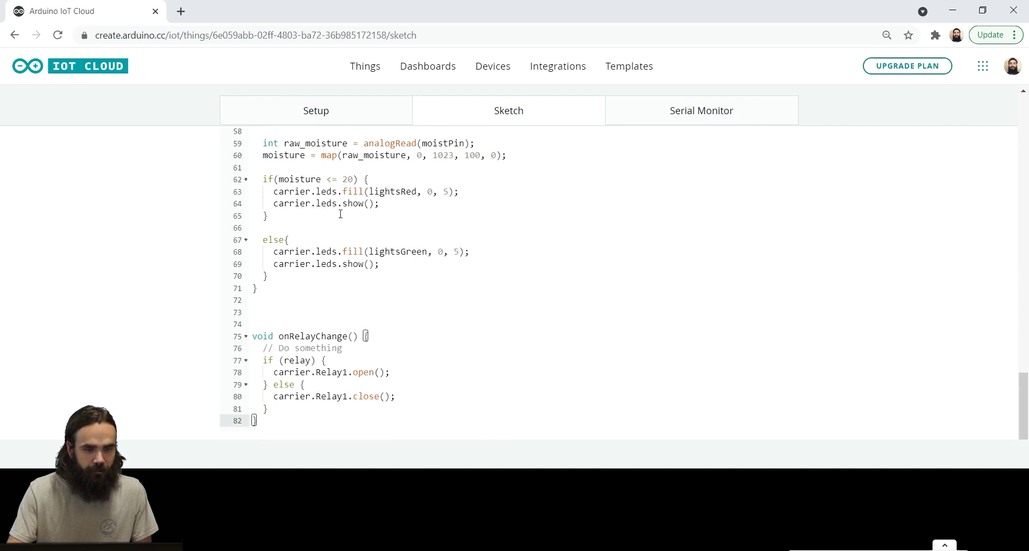
Review the onRelayChange handler that opens Relay1 when relay is true and closes it otherwise
left_click_drag(269, 426, 220, 337)
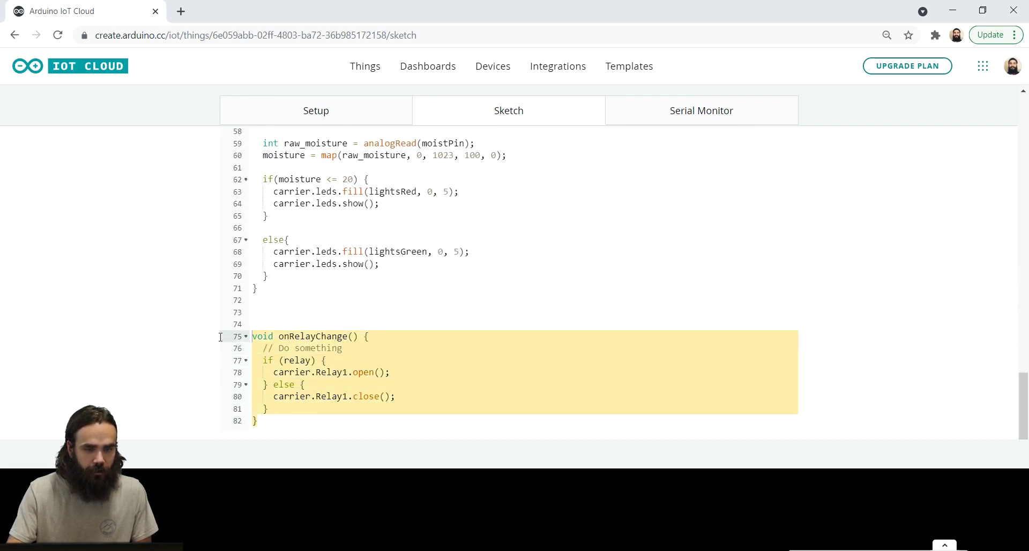
left_click_drag(263, 363, 331, 361)
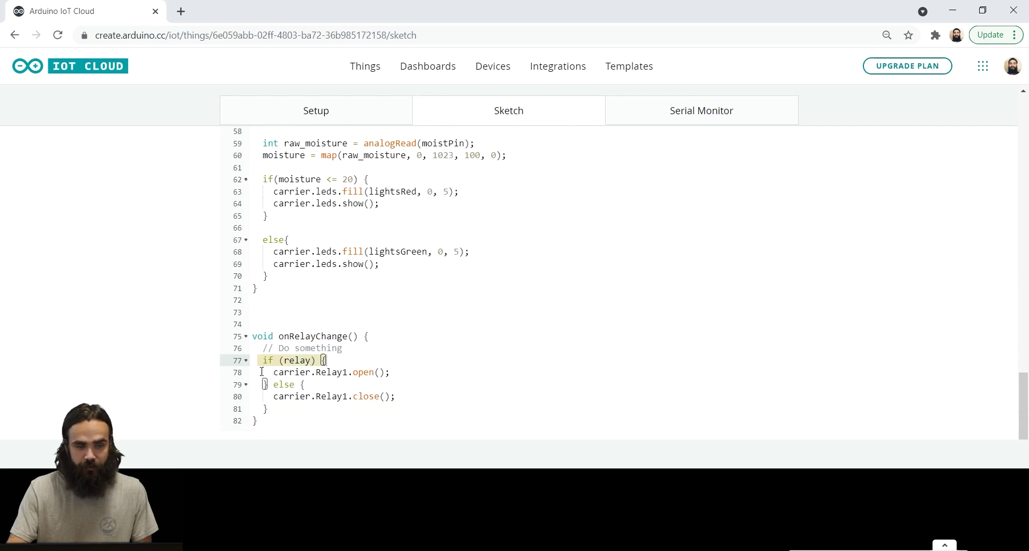
left_click_drag(267, 371, 390, 375)
left_click(421, 371)
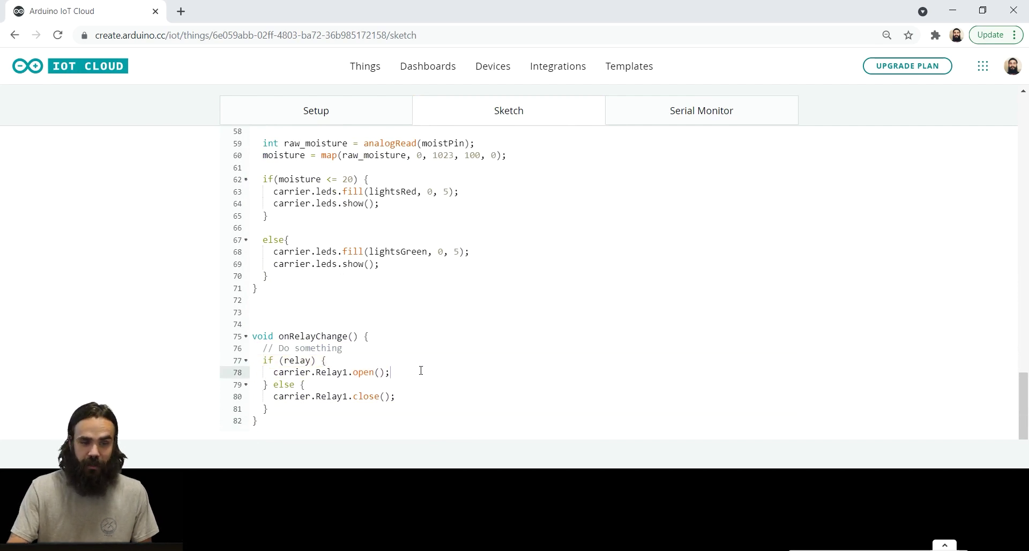
left_click_drag(267, 400, 408, 398)
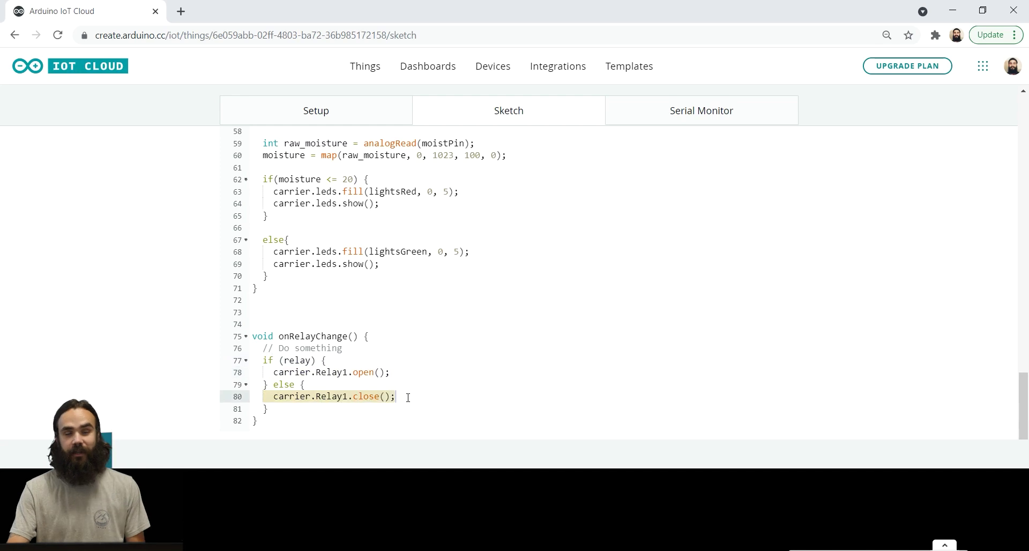
left_click(421, 397)
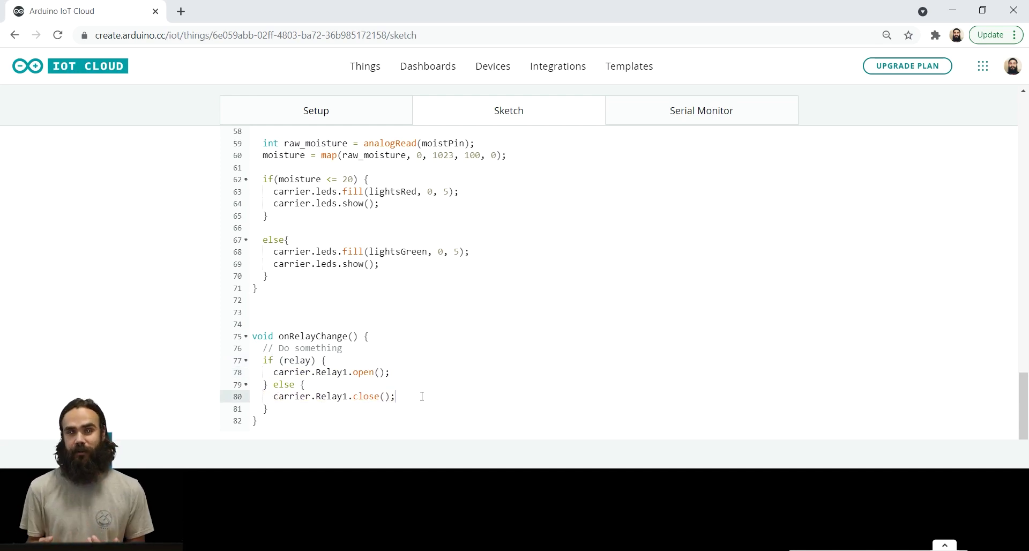
scroll(437, 386, "up", 15)
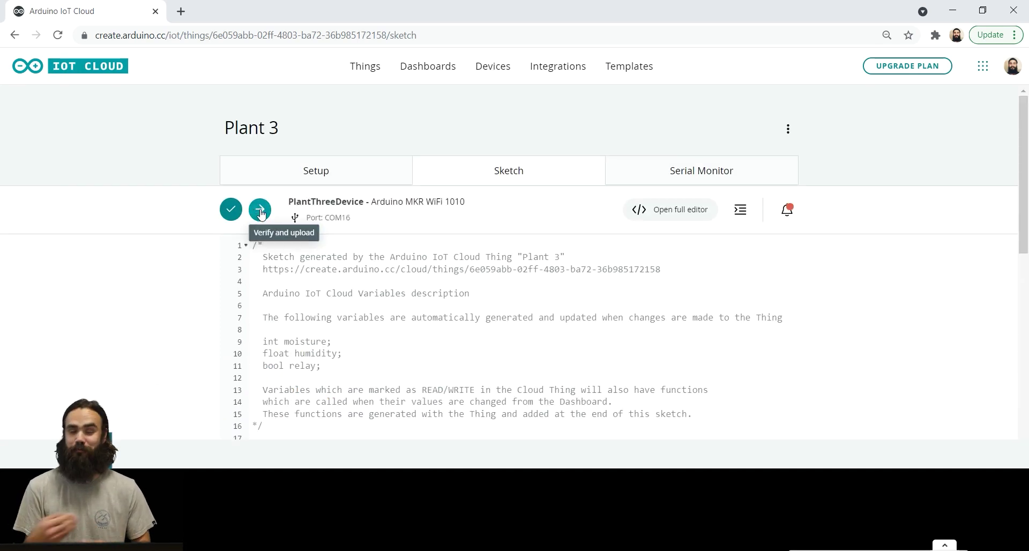
Upload Plant_3_aug19a to the MKR WiFi 1010 on COM16 and confirm 'Success: Done Uploading'
left_click(261, 212)
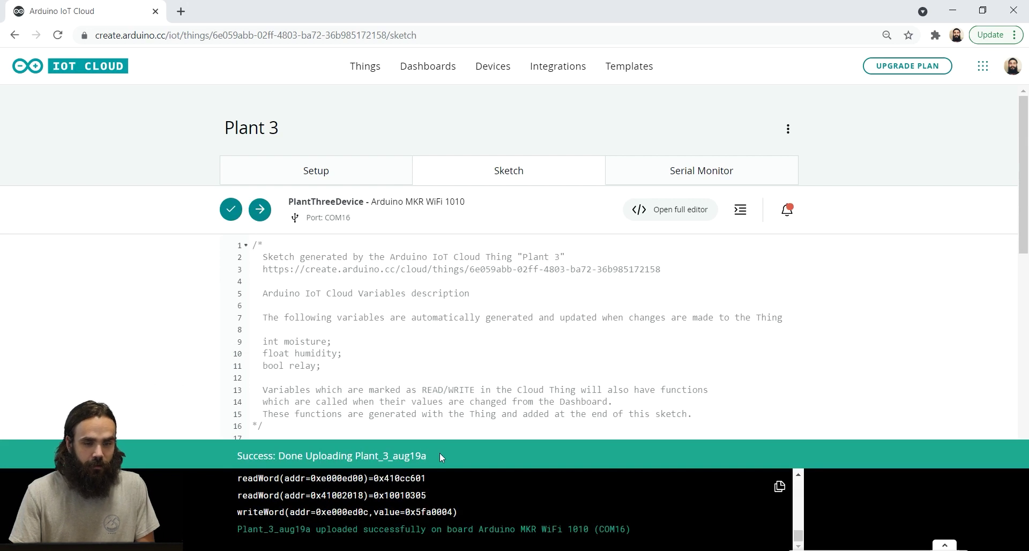
left_click_drag(441, 456, 237, 455)
left_click(506, 460)
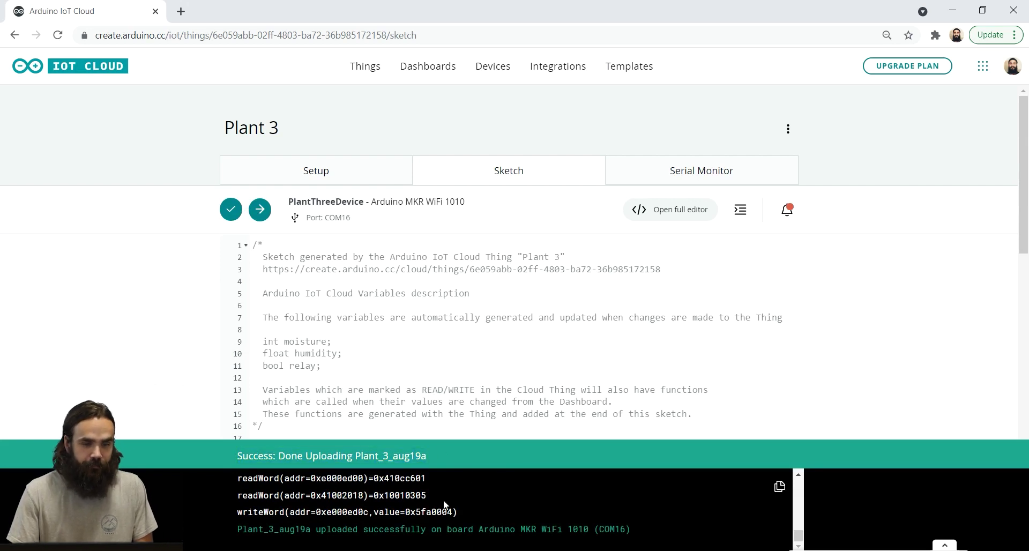
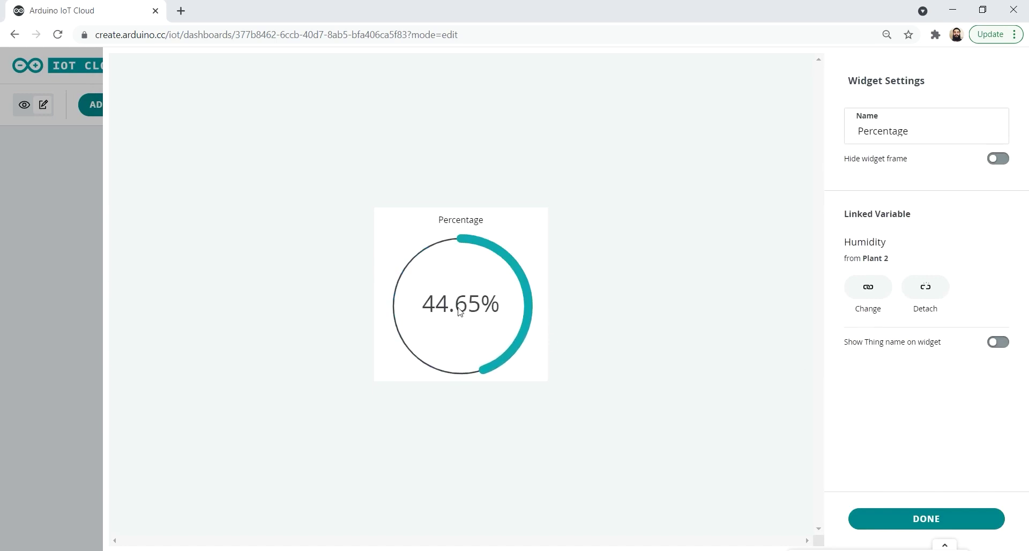
Finish the first humidity gauge and add a Percentage gauge linked to Plant 1's Humidity
left_click(926, 520)
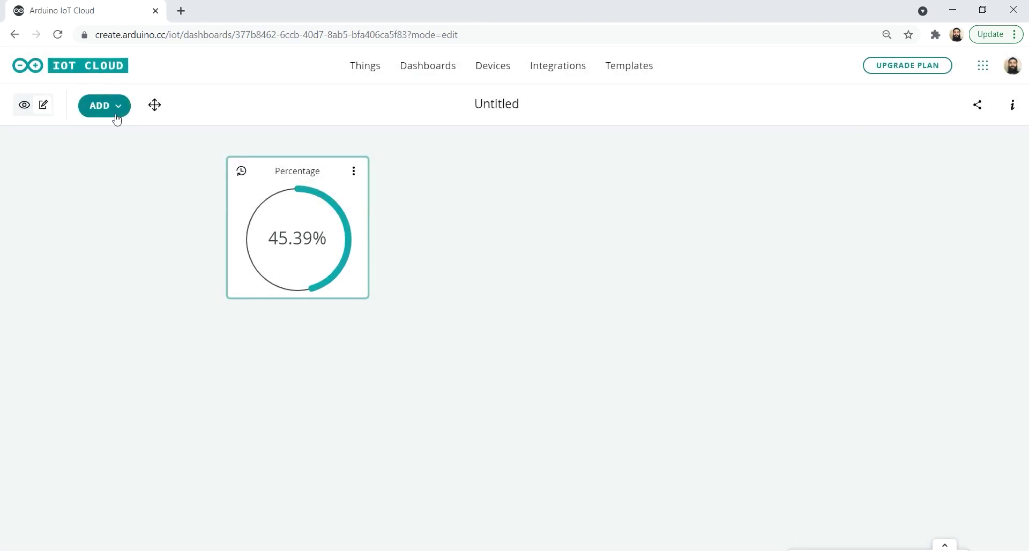
left_click(116, 116)
scroll(161, 424, "down", 5)
left_click(183, 387)
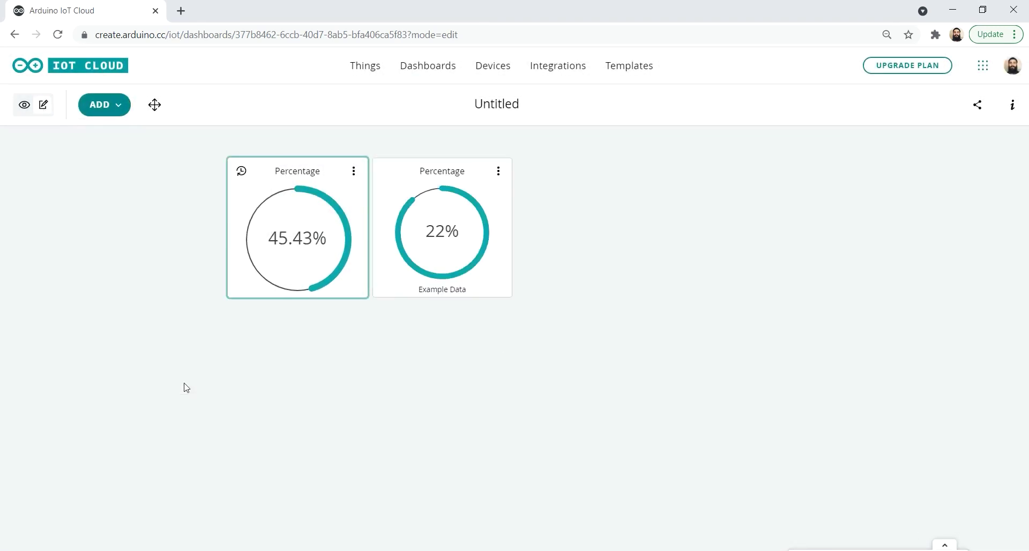
left_click(866, 288)
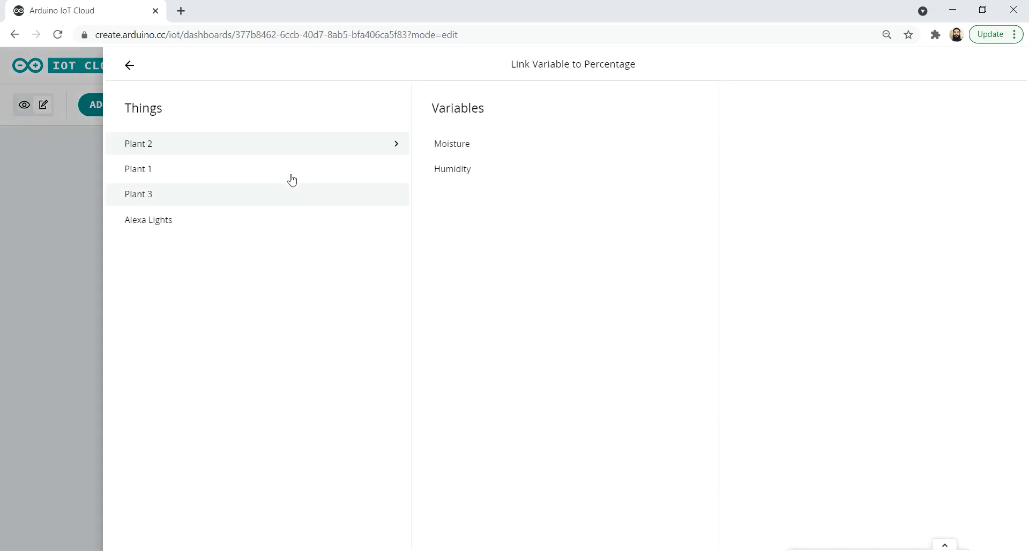
left_click(214, 169)
left_click(478, 175)
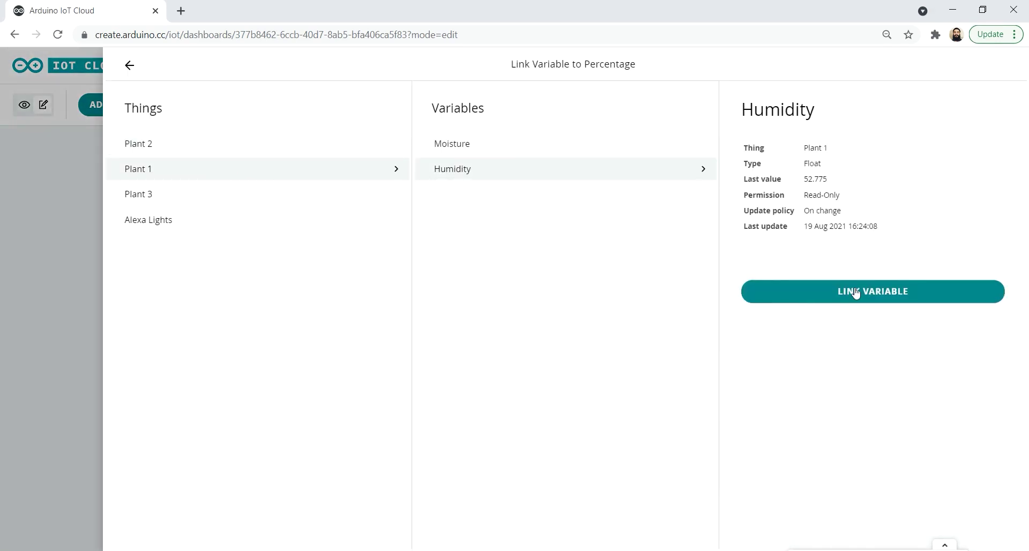
left_click(858, 290)
left_click(926, 520)
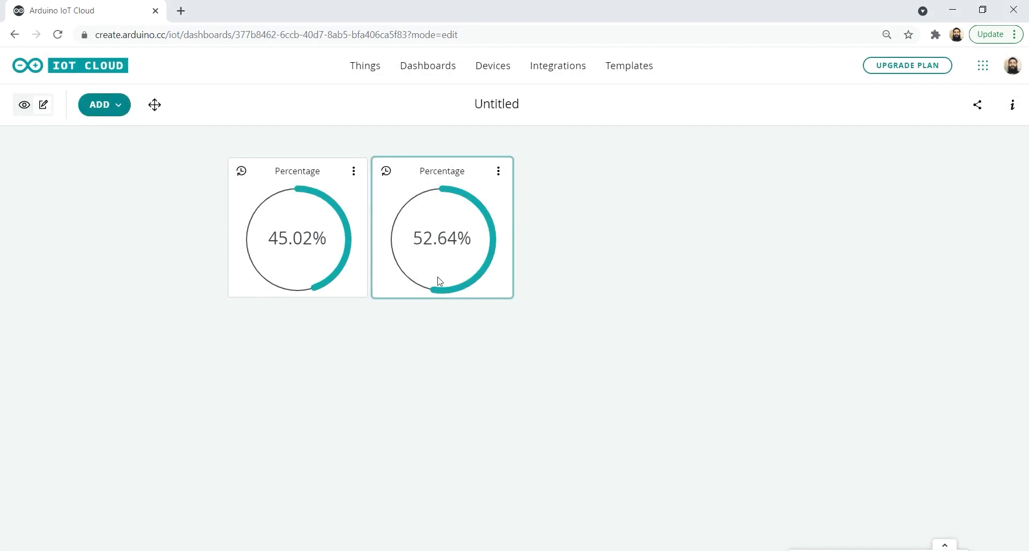
Add a third Percentage gauge linked to Plant 3's Humidity
left_click(89, 110)
scroll(168, 326, "down", 5)
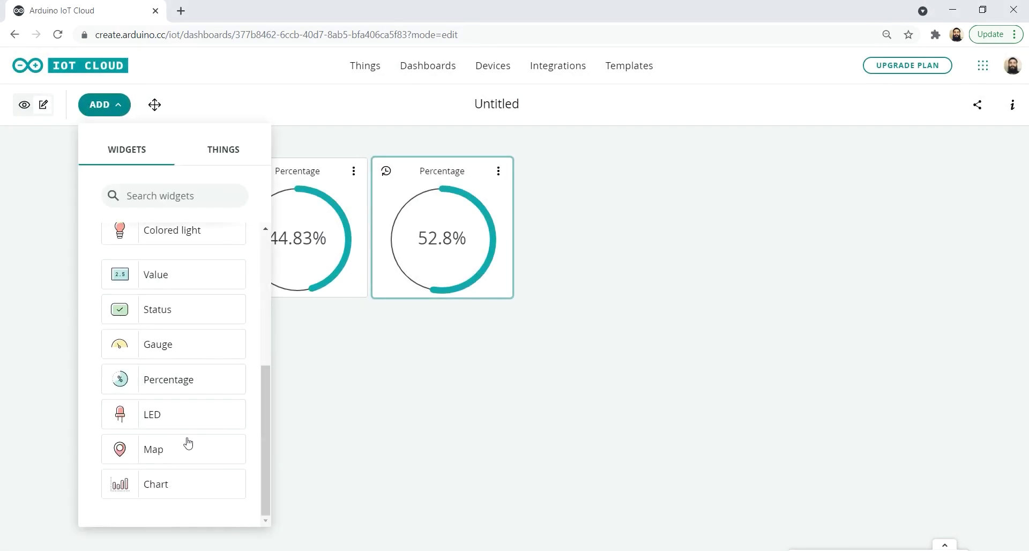
left_click(177, 383)
left_click(867, 292)
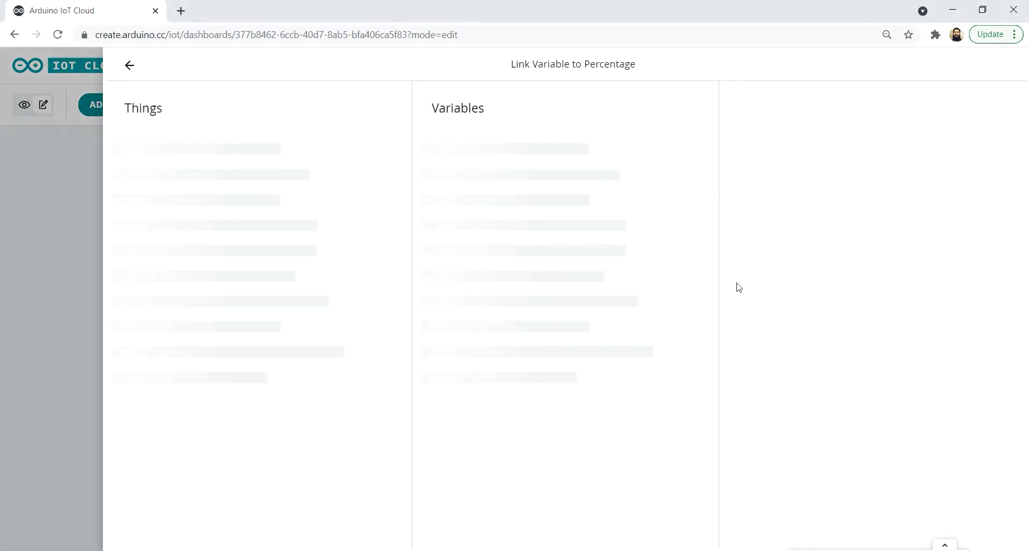
left_click(209, 193)
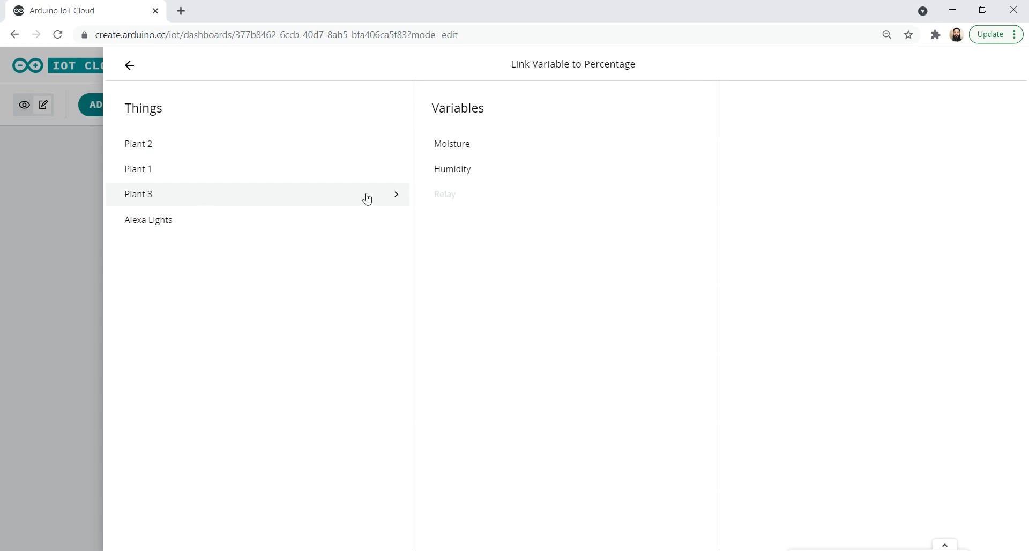
left_click(505, 179)
left_click(854, 292)
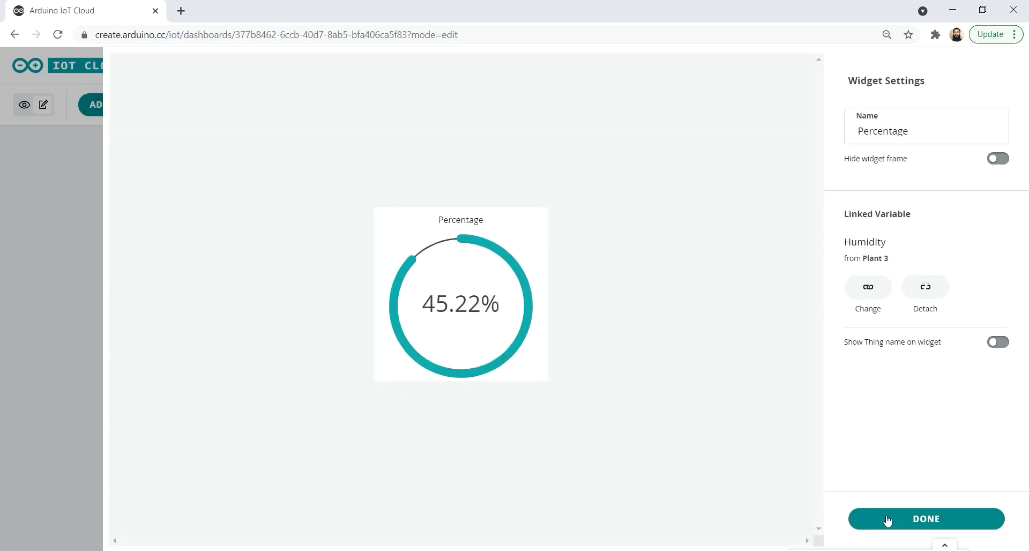
left_click(943, 520)
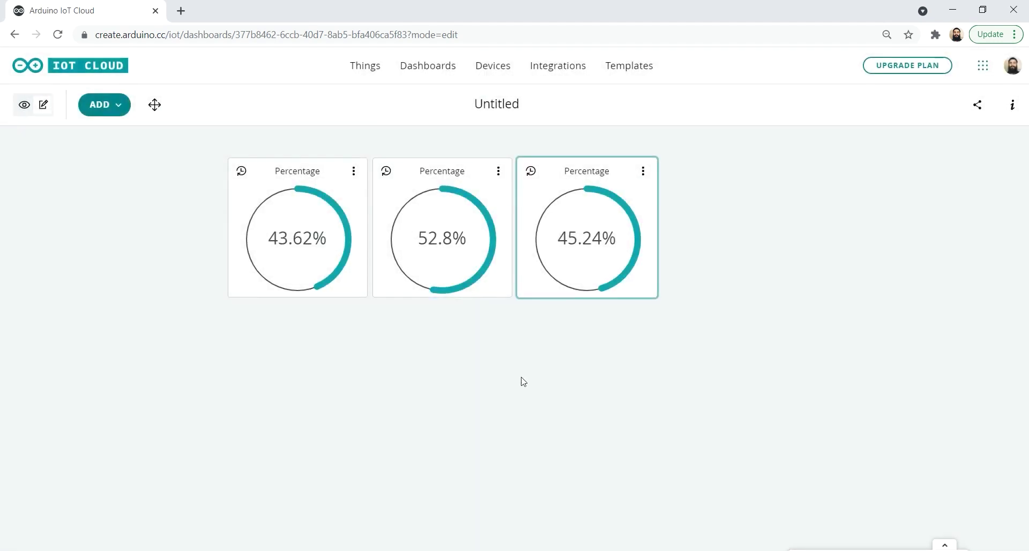
Add a Chart widget plotting Plant 2's Humidity
left_click(114, 109)
scroll(182, 375, "down", 5)
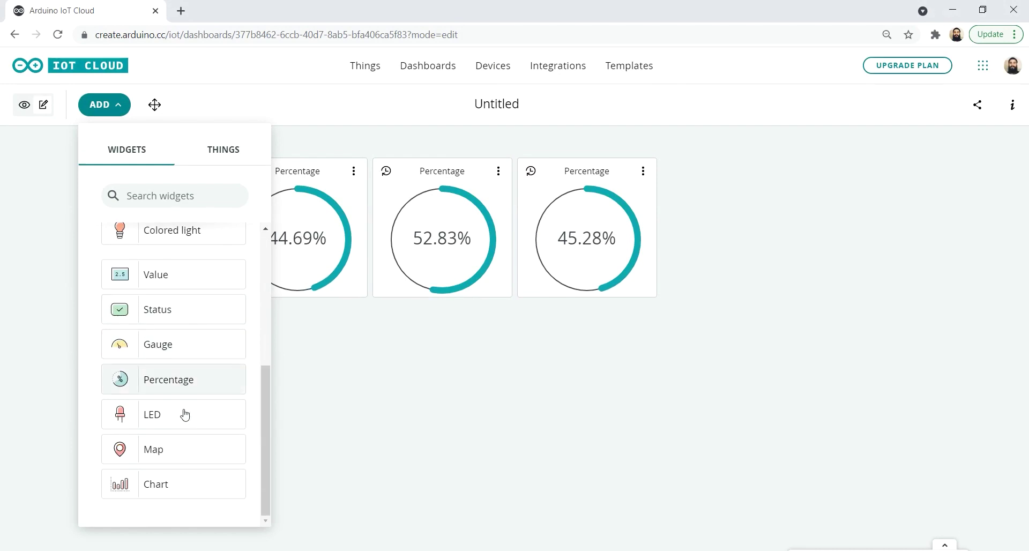
left_click(182, 488)
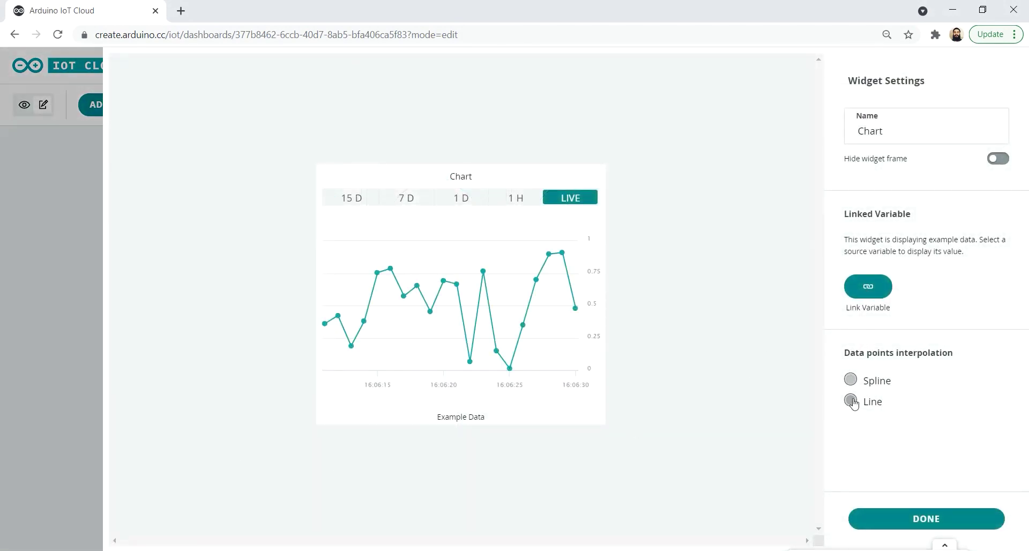
left_click(867, 291)
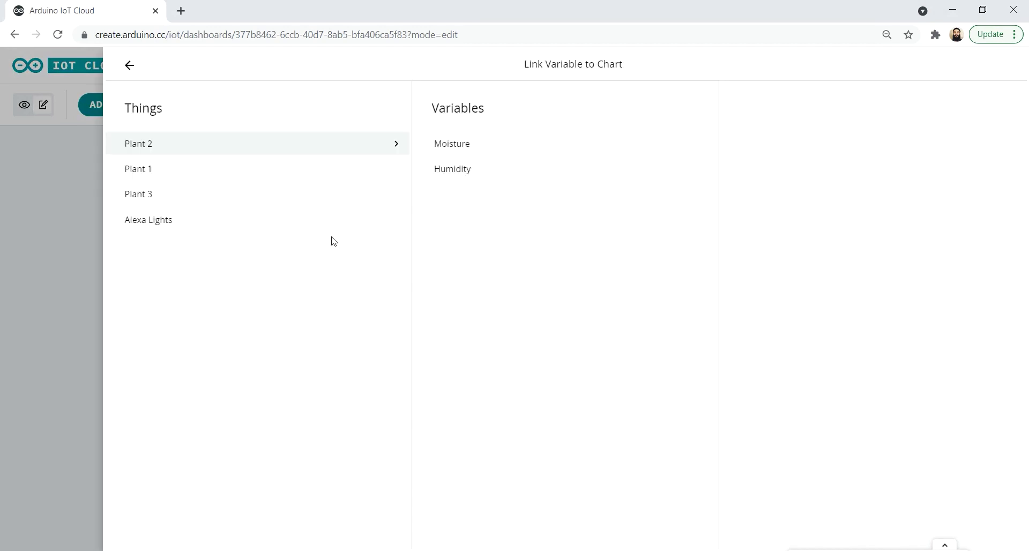
left_click(501, 178)
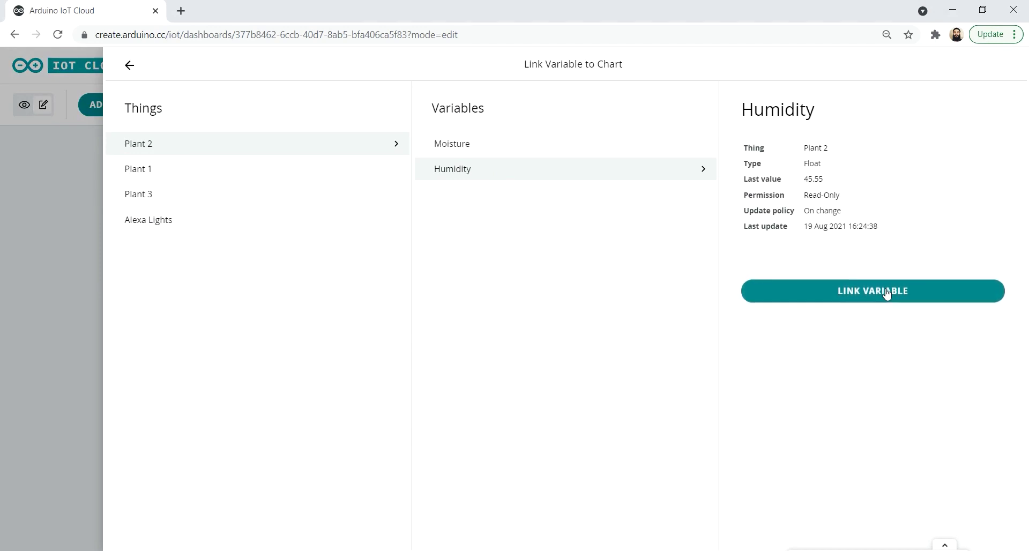
left_click(887, 293)
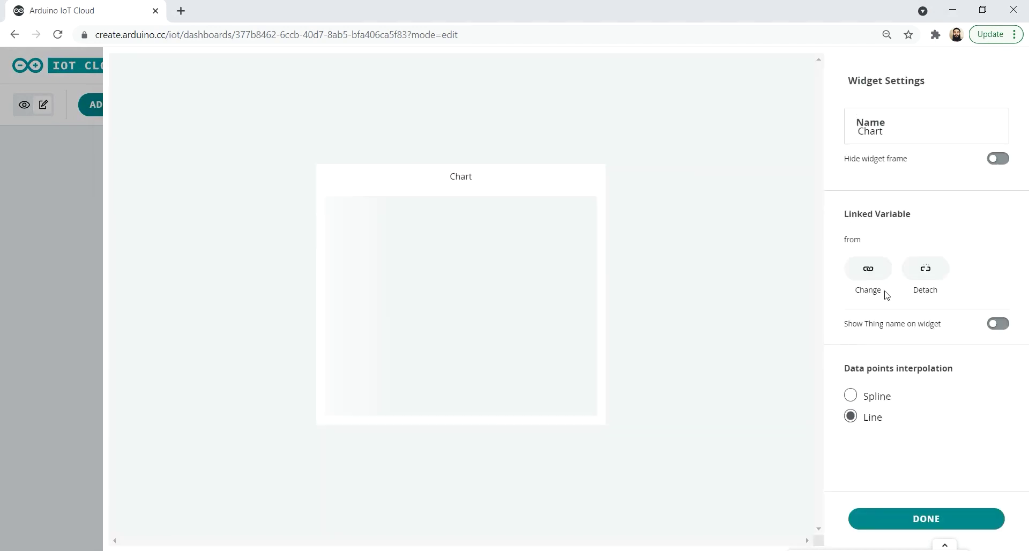
left_click(903, 523)
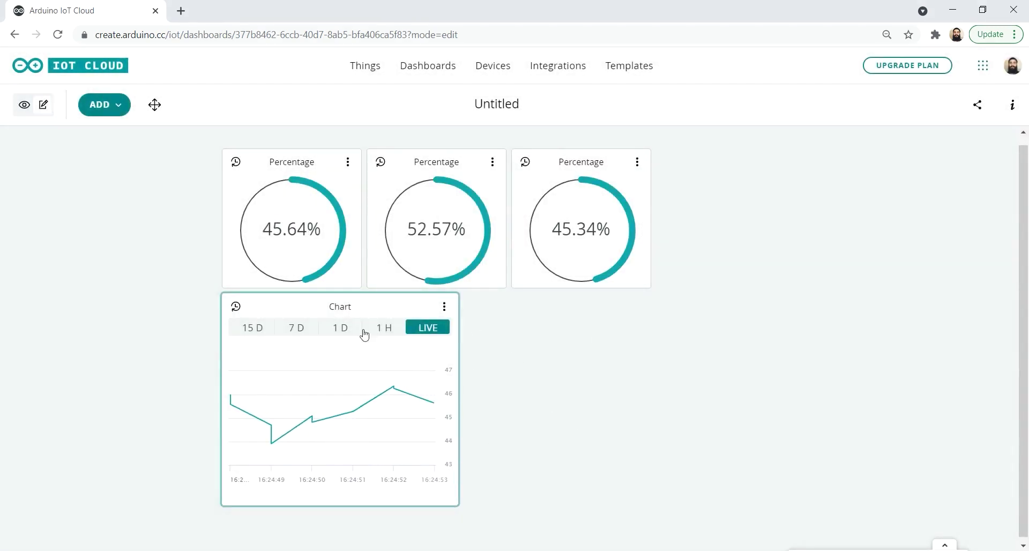
Add a second Chart widget plotting Plant 1's Humidity
left_click(104, 105)
scroll(178, 402, "down", 5)
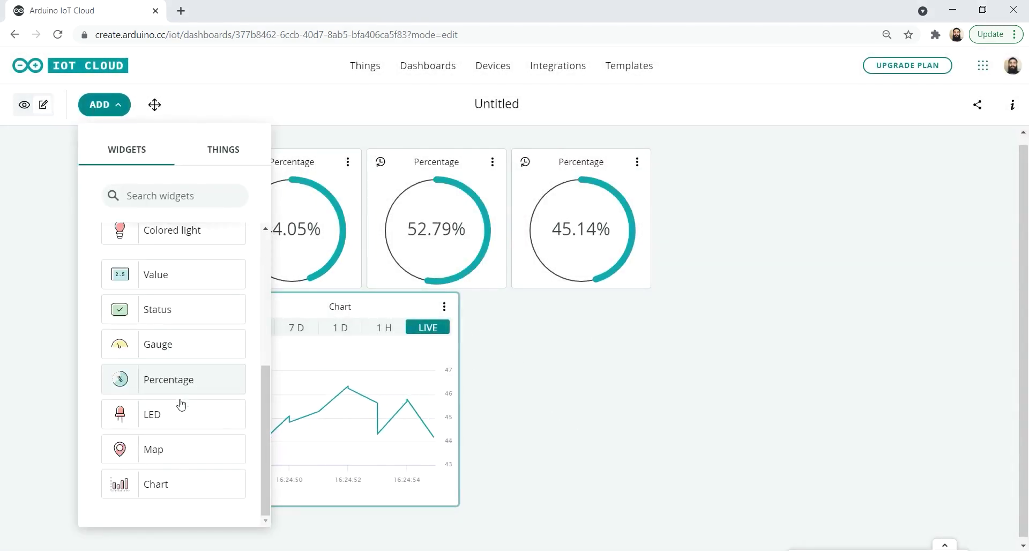
left_click(182, 488)
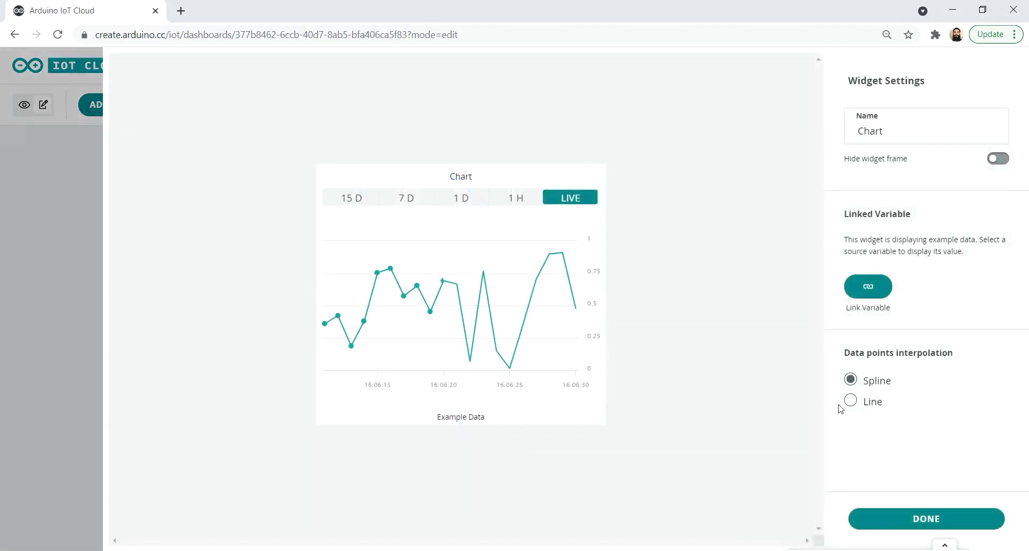
left_click(857, 293)
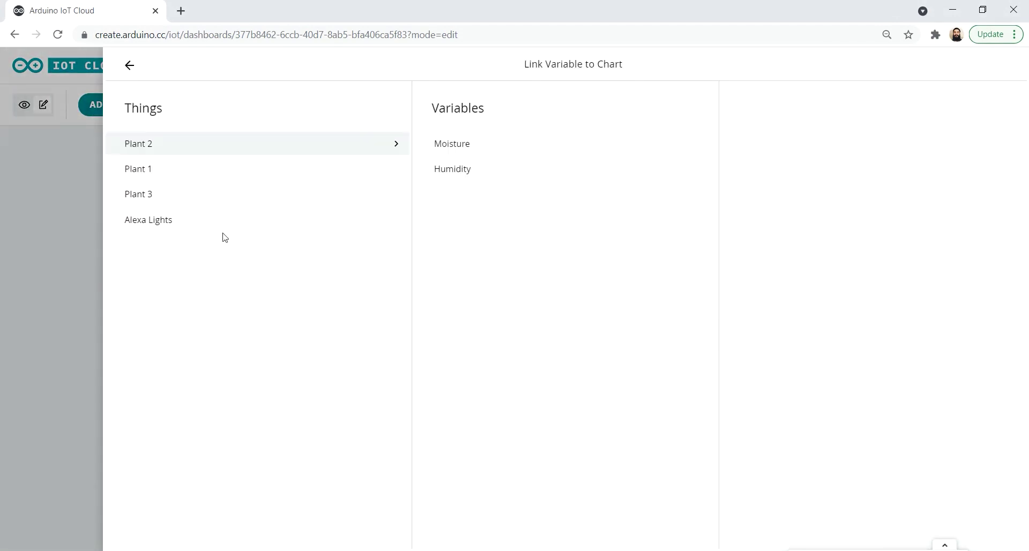
left_click(188, 195)
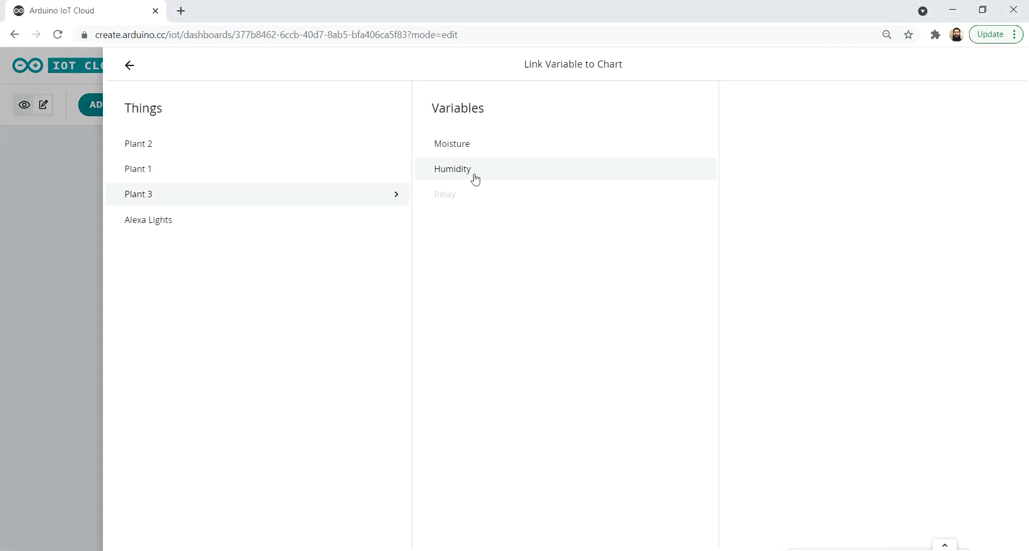
left_click(271, 169)
left_click(524, 173)
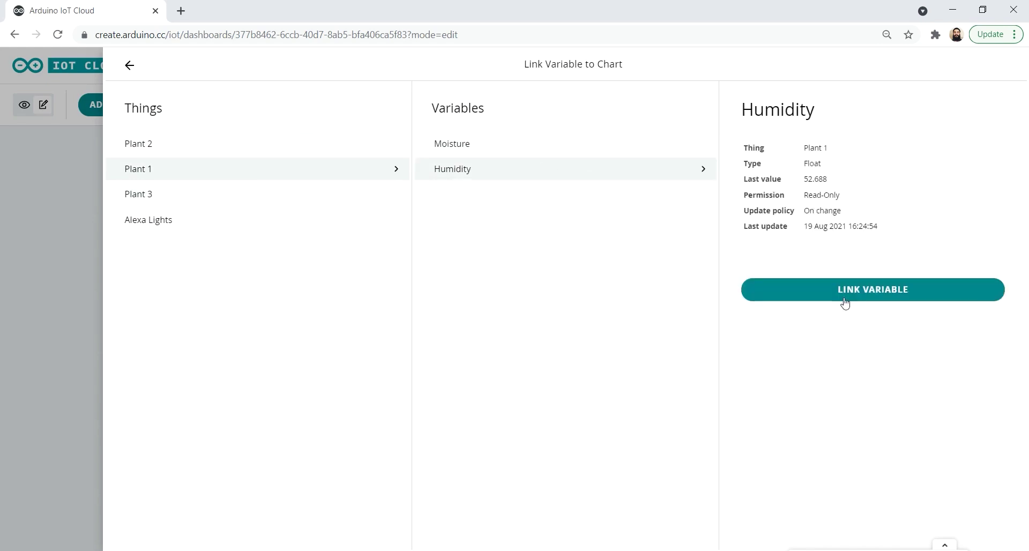
left_click(844, 300)
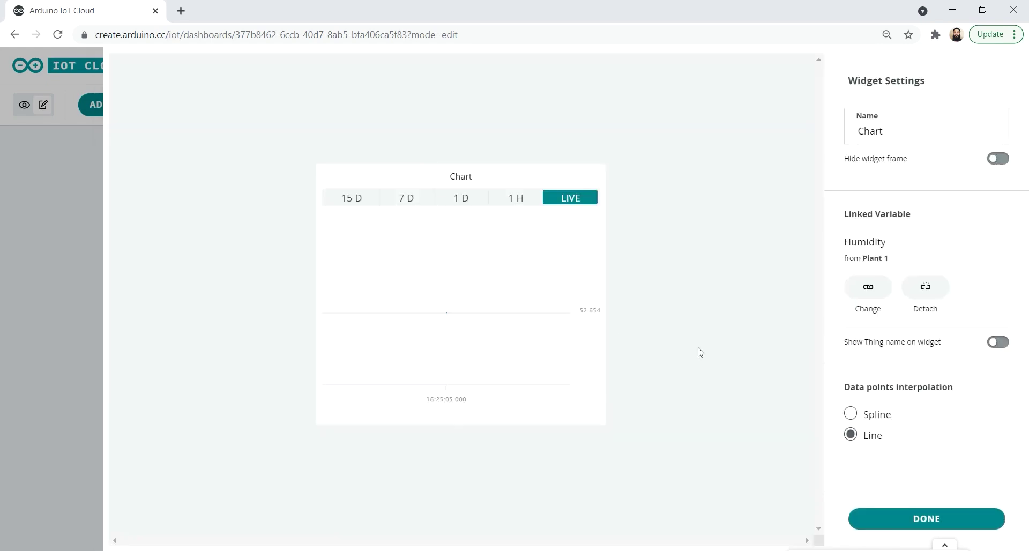
left_click(932, 526)
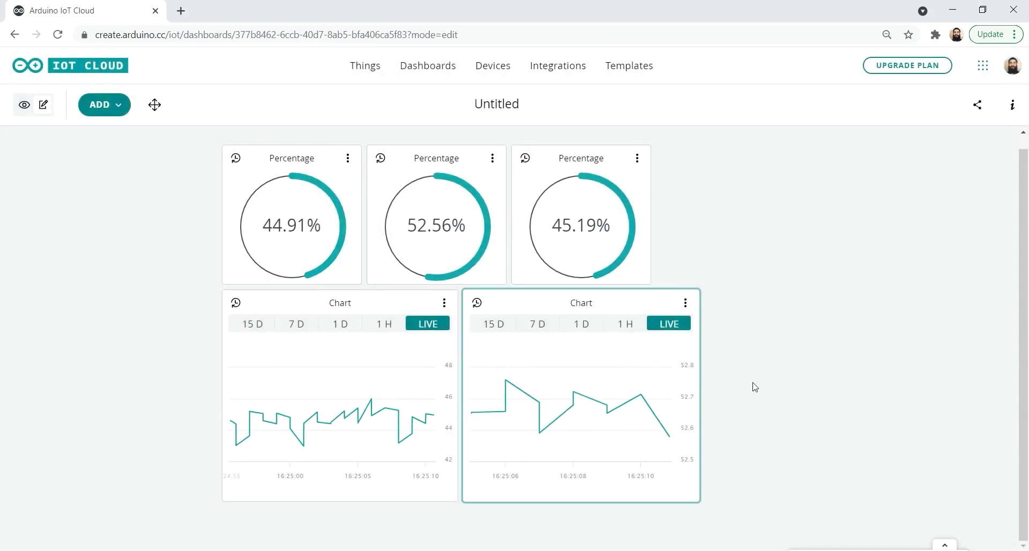
left_click(765, 362)
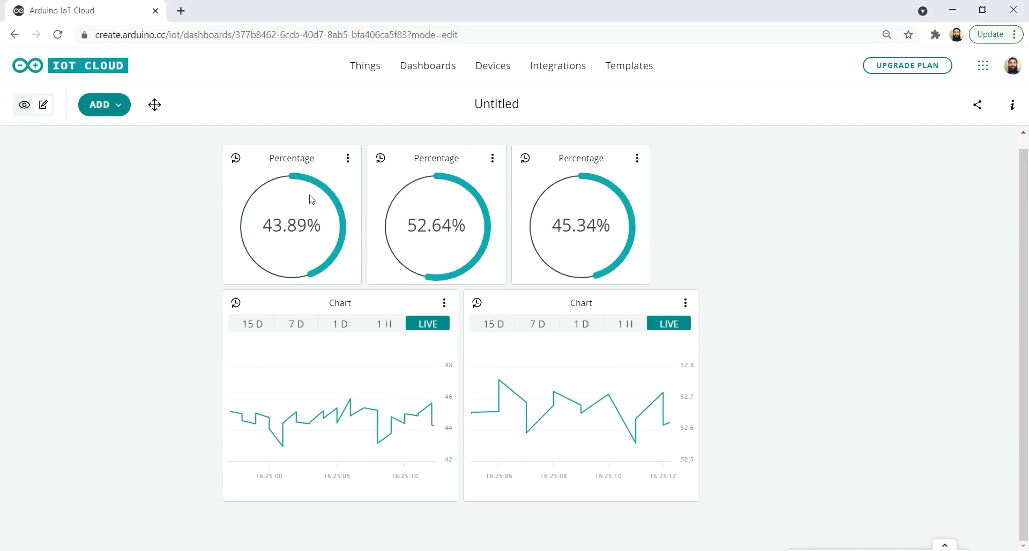
Add a third Chart widget plotting Plant 3's Humidity
left_click(103, 107)
scroll(177, 407, "down", 5)
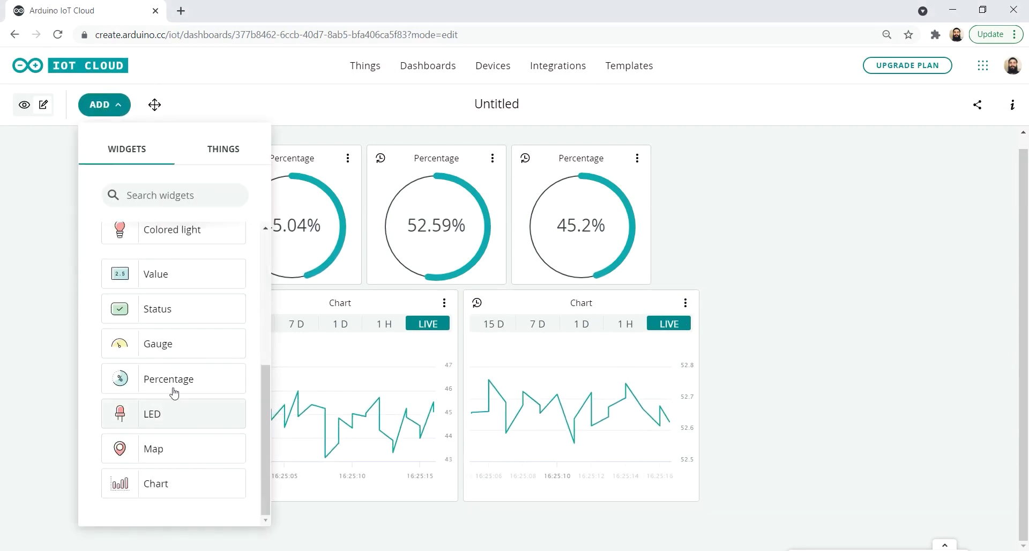
left_click(161, 483)
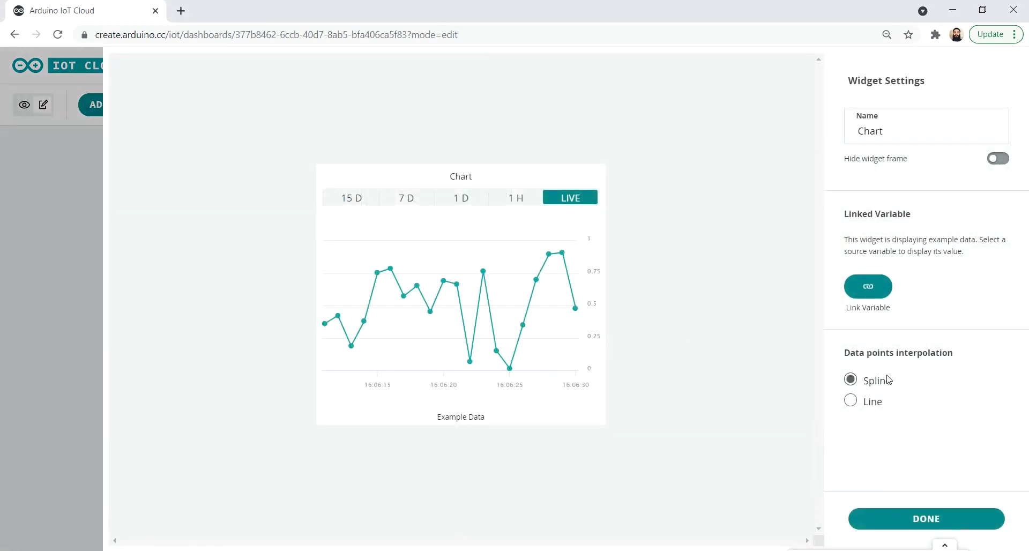
left_click(873, 307)
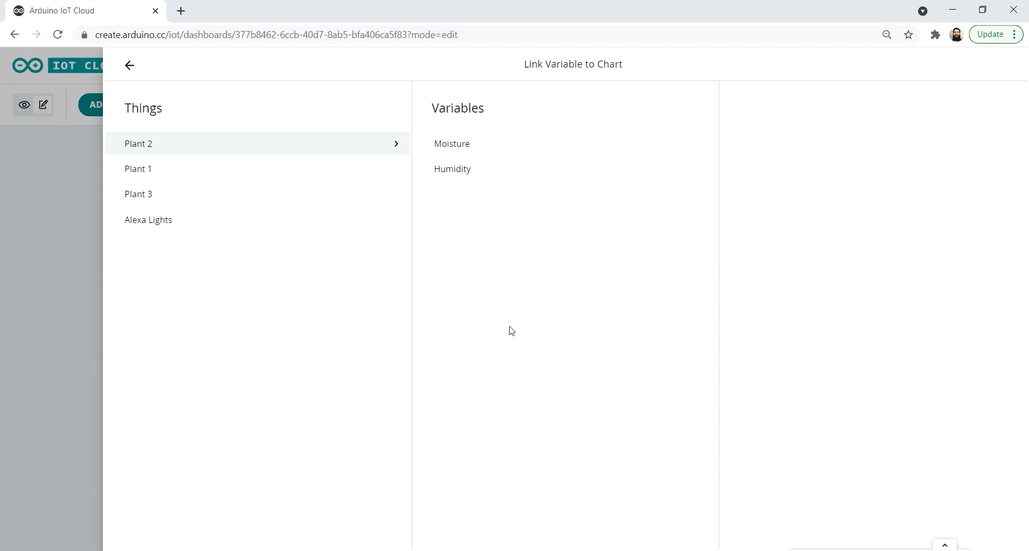
left_click(186, 192)
left_click(492, 174)
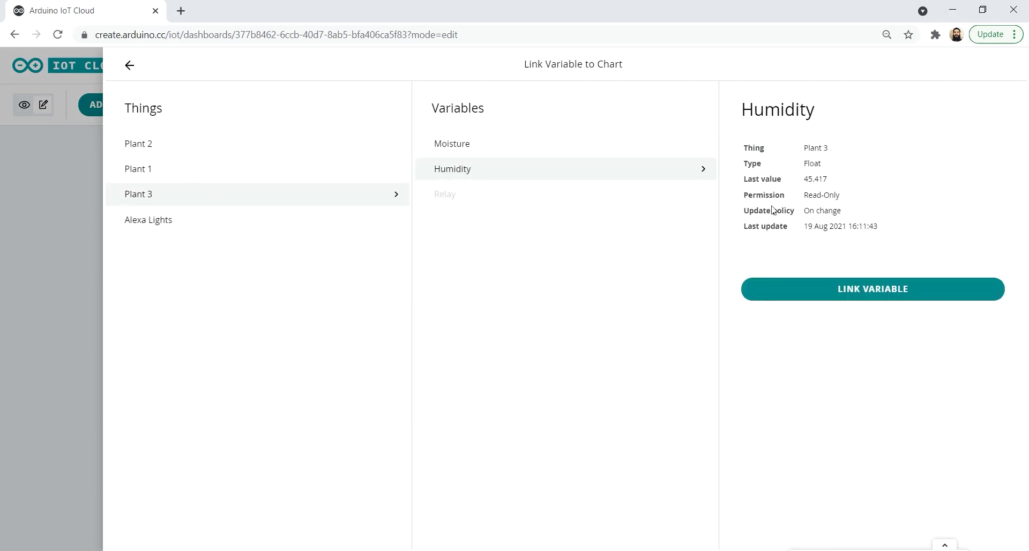
left_click(854, 295)
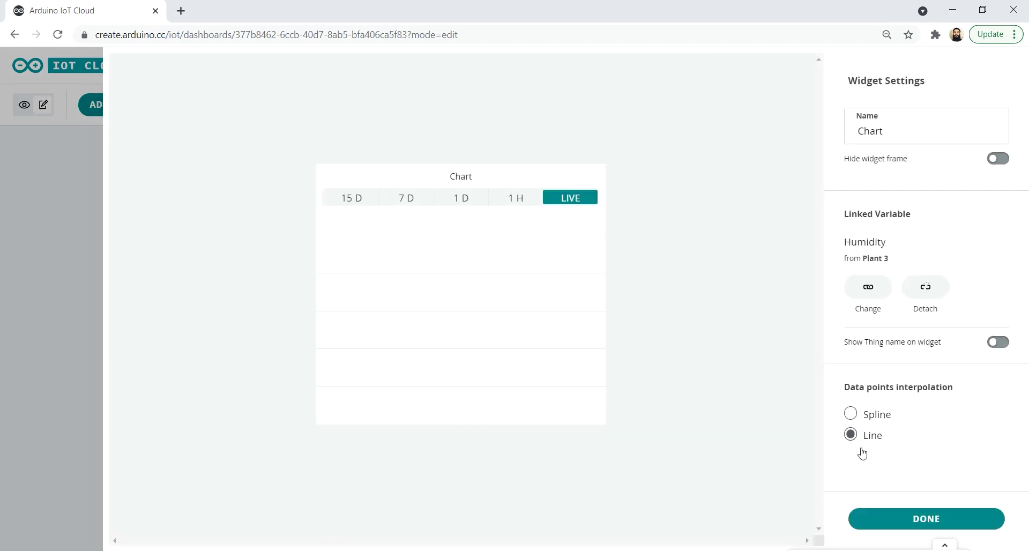
left_click(919, 525)
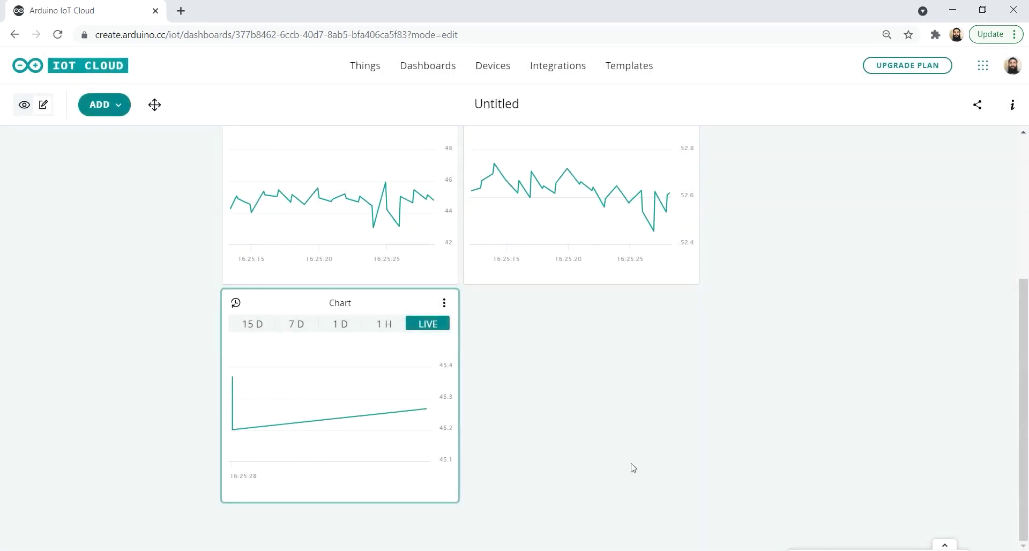
Resize the three humidity charts to matching size and place them side by side under the Percentage gauges
scroll(568, 370, "up", 1)
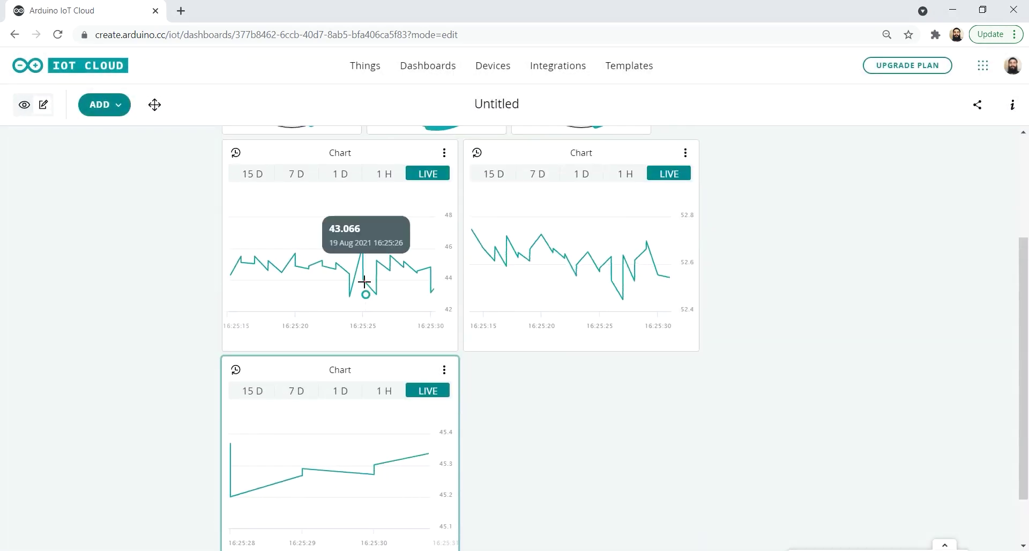
left_click(154, 104)
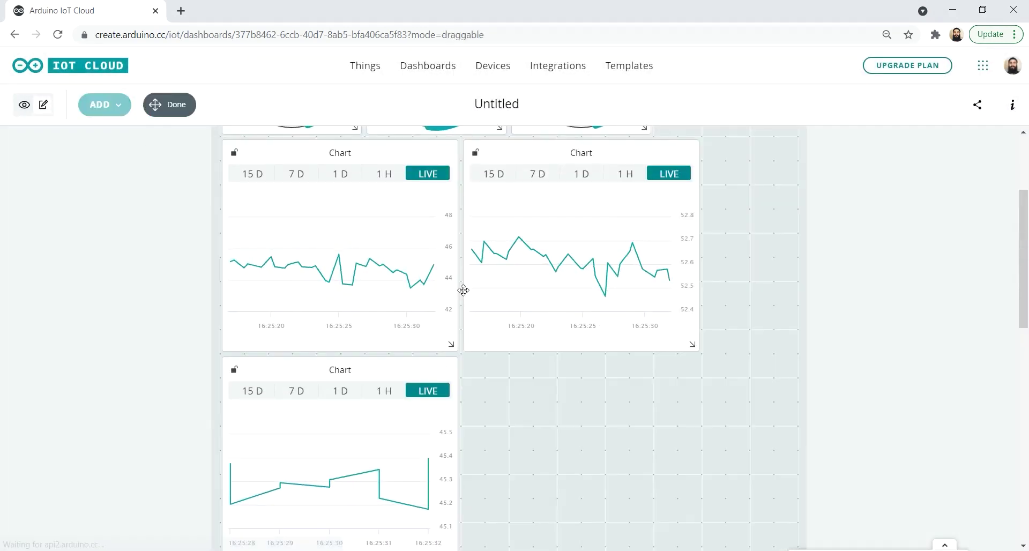
scroll(482, 418, "up", 2)
left_click_drag(452, 477, 356, 423)
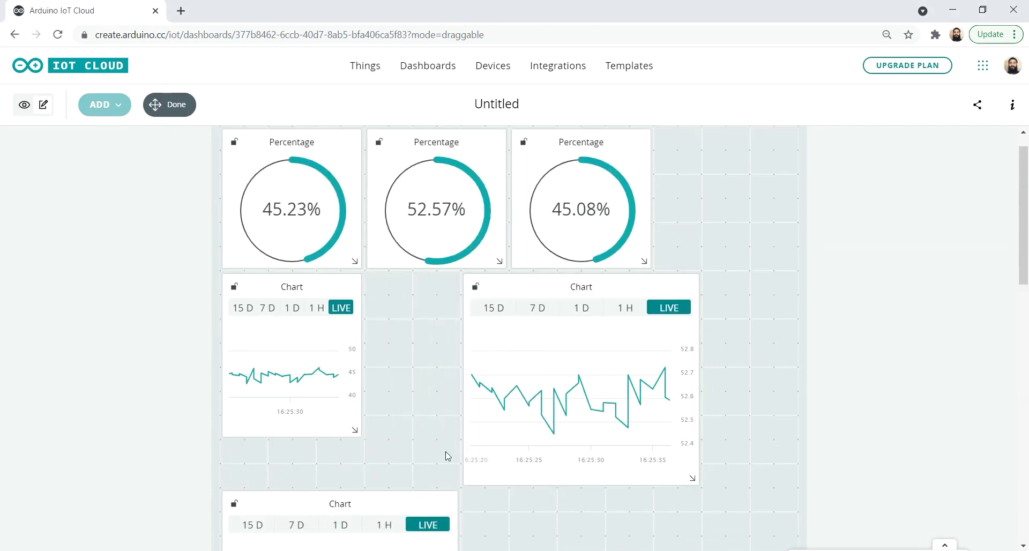
left_click_drag(549, 427, 459, 412)
left_click_drag(593, 476, 502, 438)
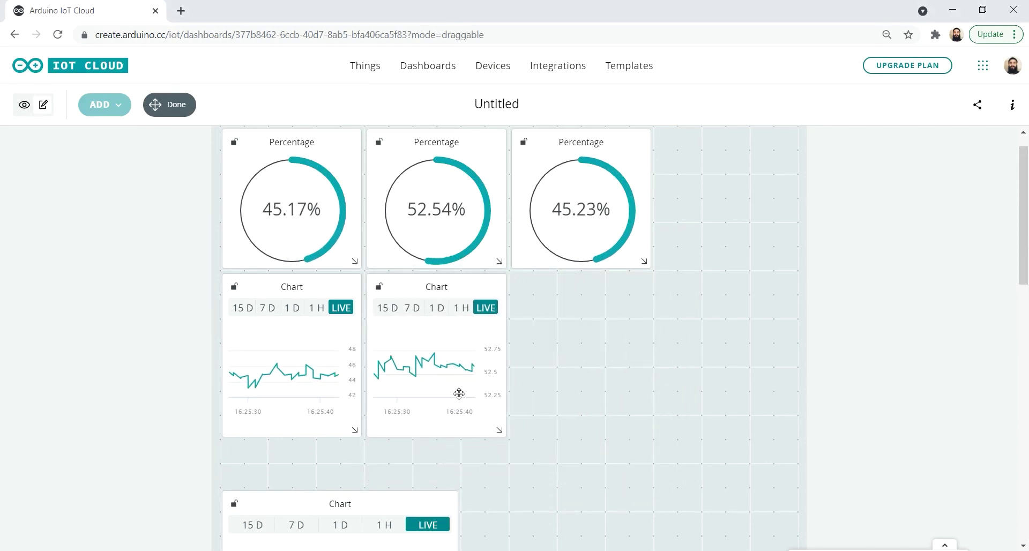
left_click_drag(417, 503, 608, 323)
left_click_drag(744, 482, 647, 435)
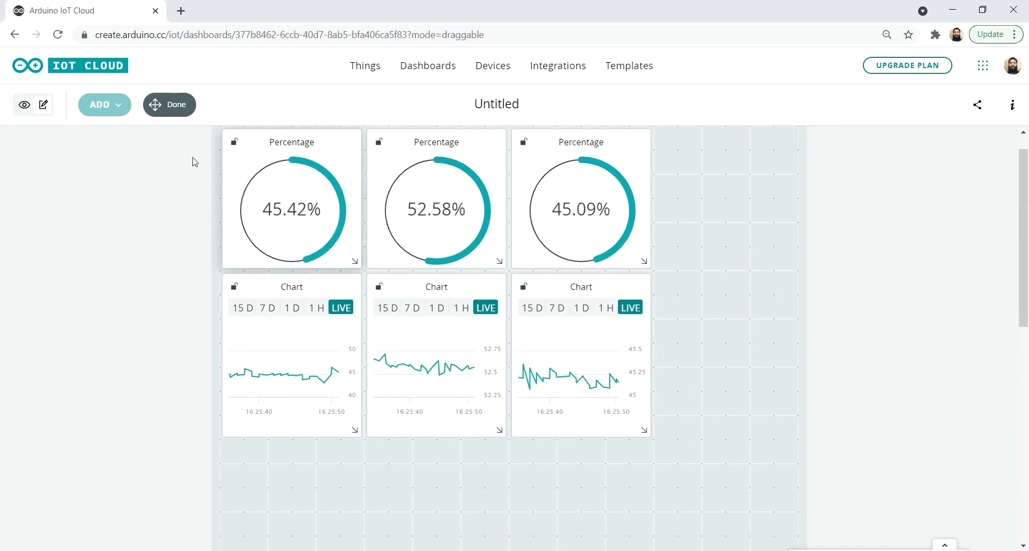
left_click(173, 122)
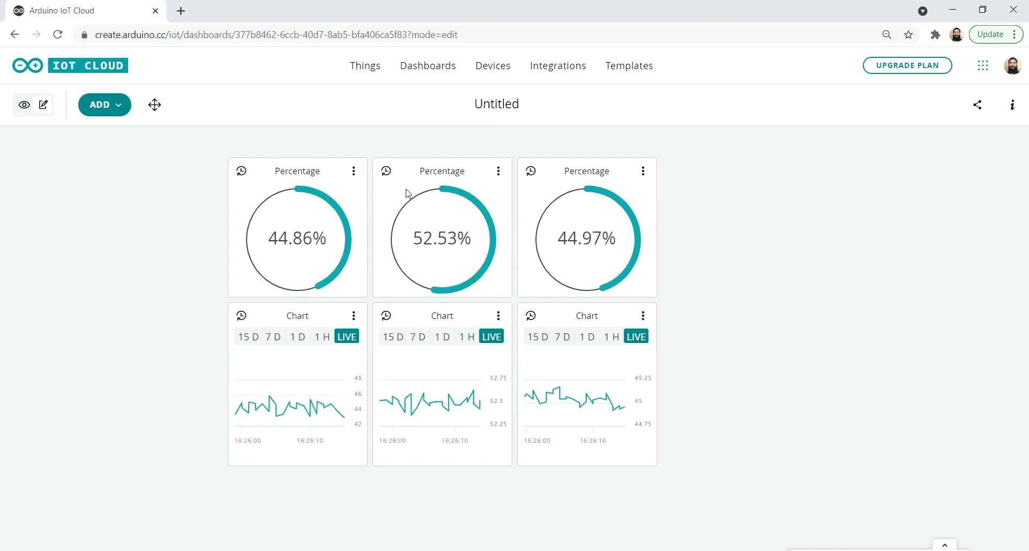
Add a Gauge widget linked to Plant 2's Moisture variable
left_click(109, 111)
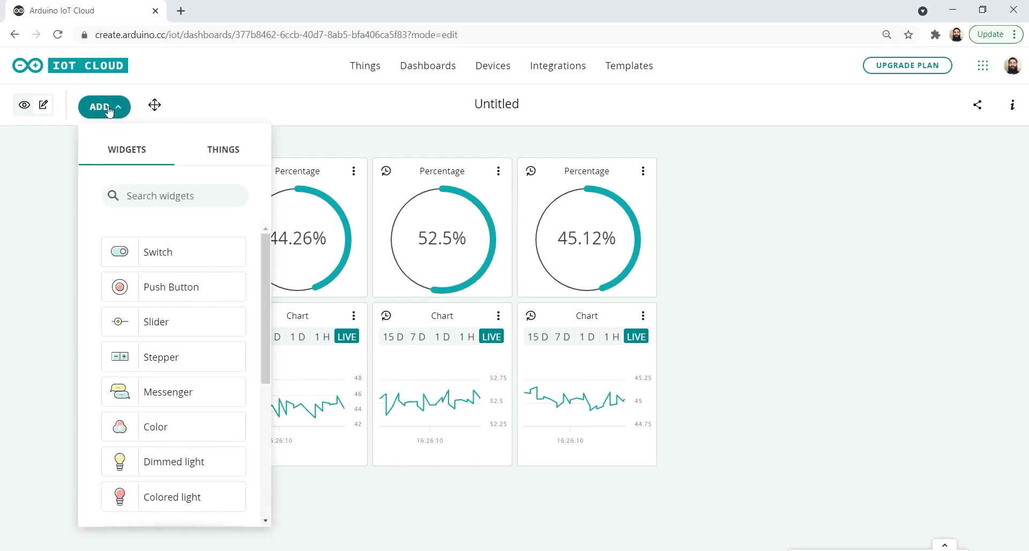
scroll(177, 297, "down", 5)
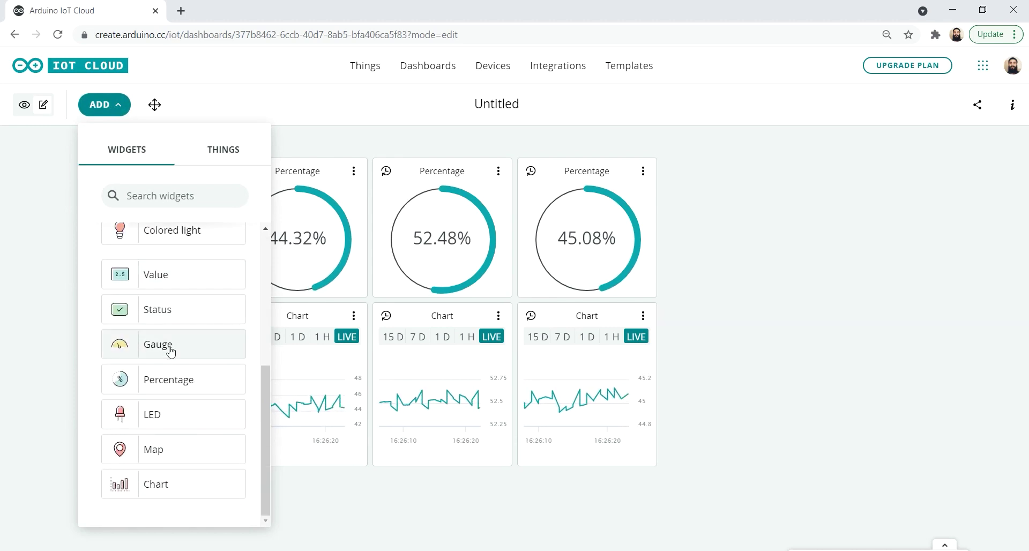
left_click(171, 351)
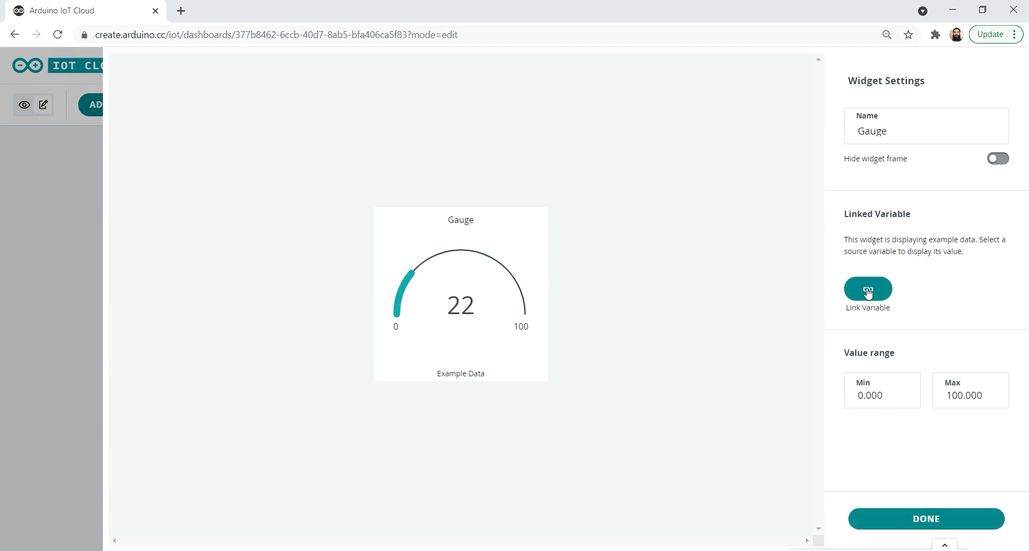
left_click(868, 290)
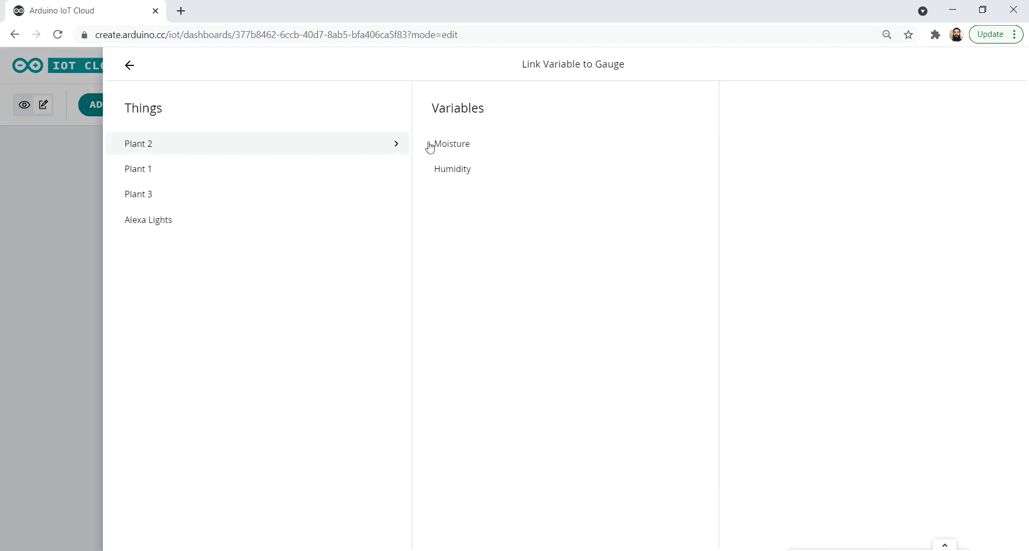
left_click(481, 149)
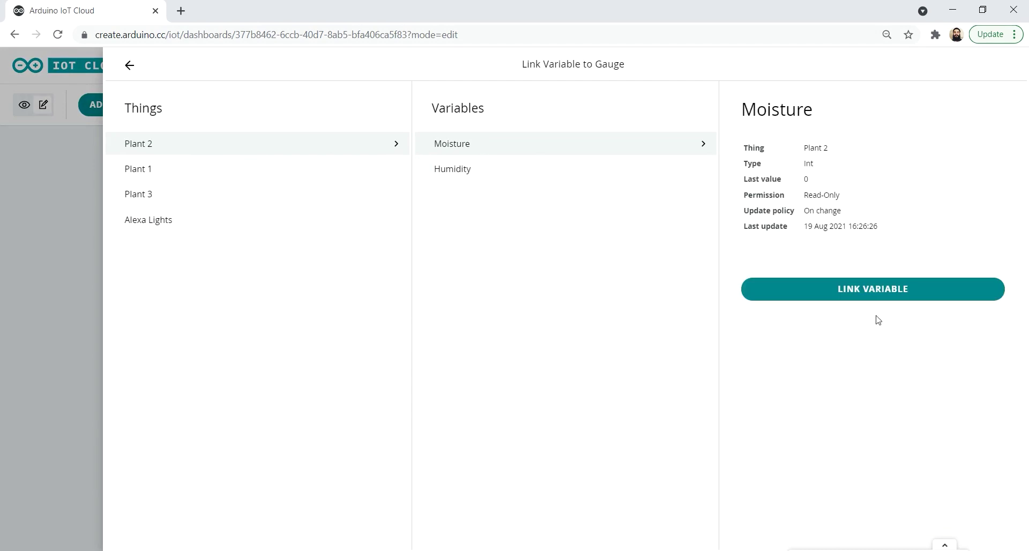
left_click(863, 292)
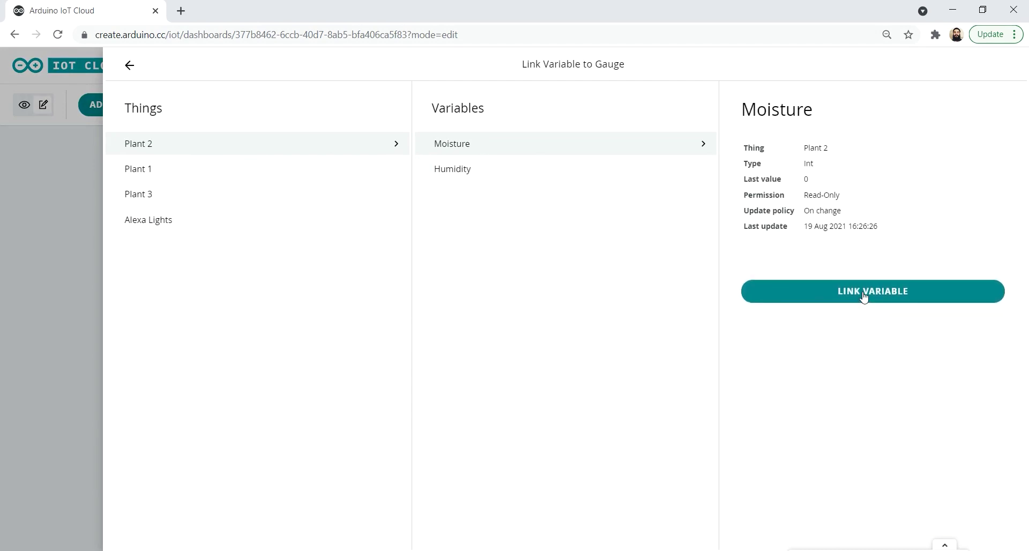
left_click(934, 524)
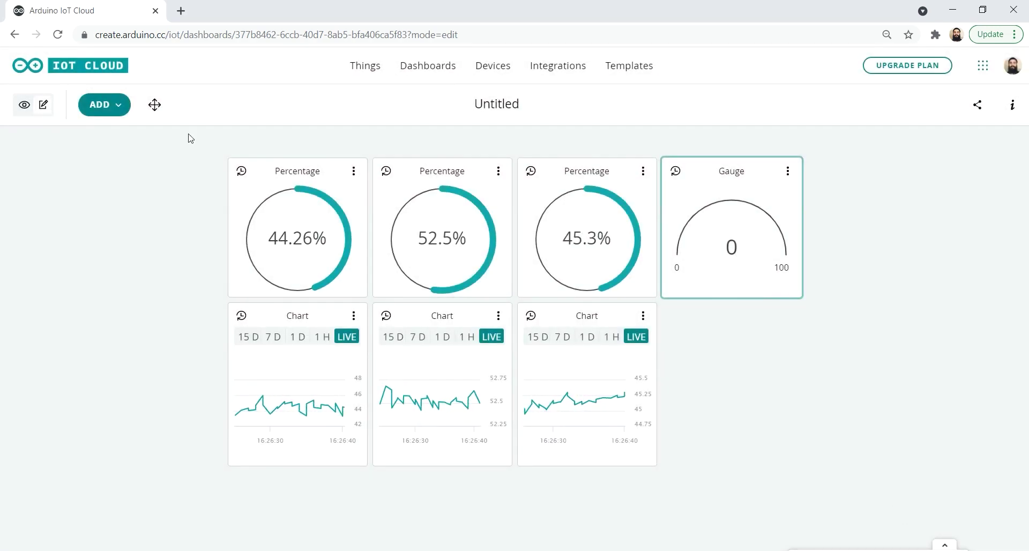
left_click(104, 113)
Add a second Gauge widget linked to Plant 1's Moisture
scroll(190, 397, "down", 5)
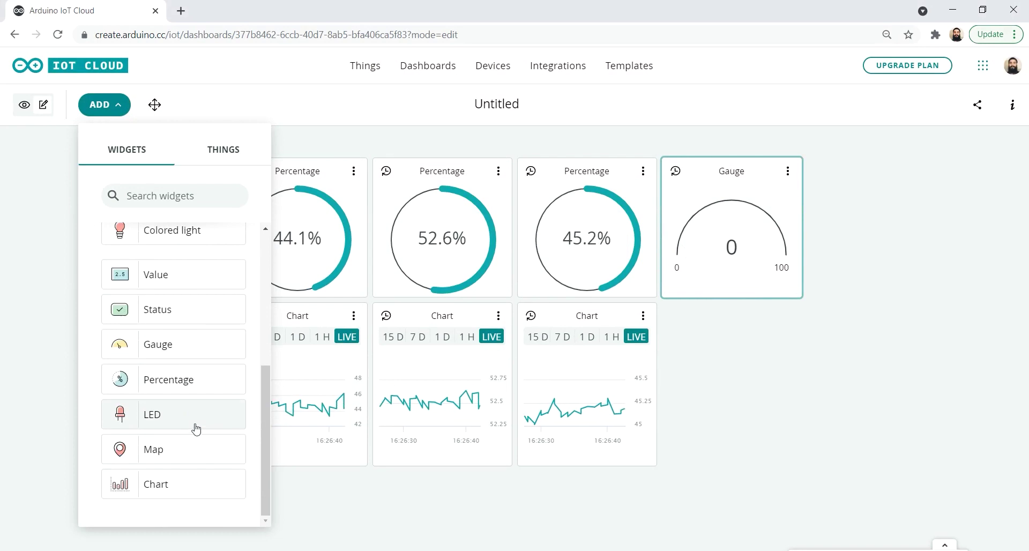
left_click(182, 349)
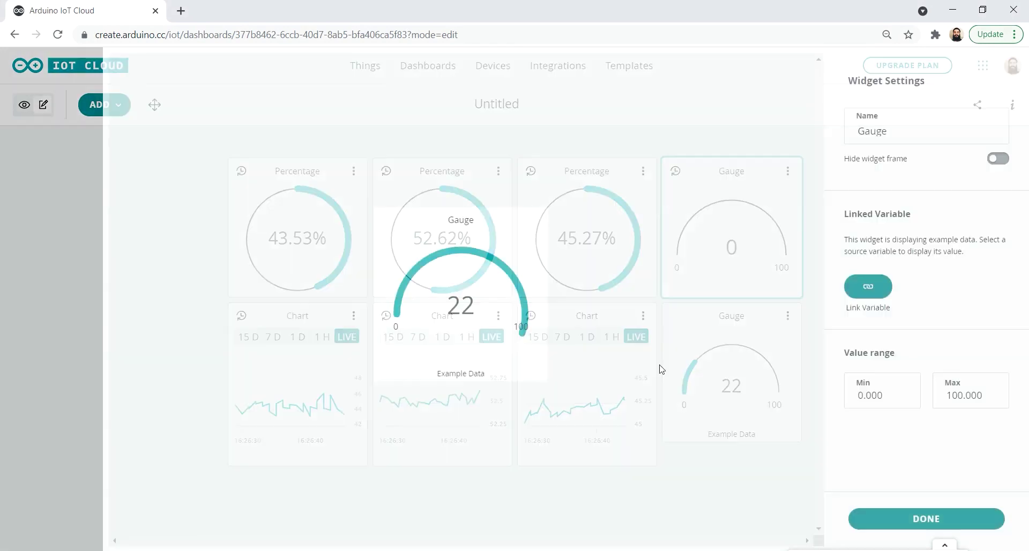
left_click(864, 287)
left_click(202, 166)
left_click(500, 145)
left_click(852, 289)
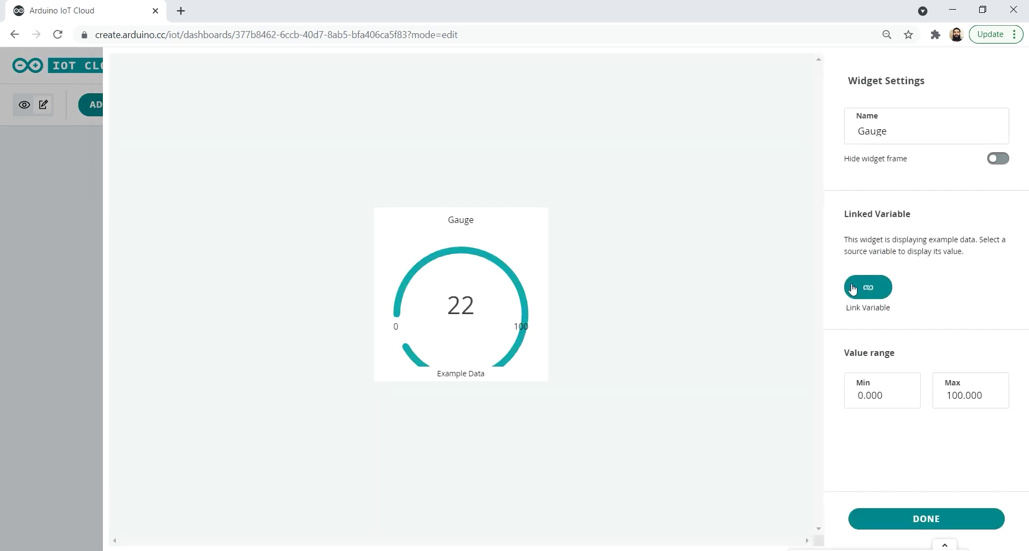
left_click(906, 519)
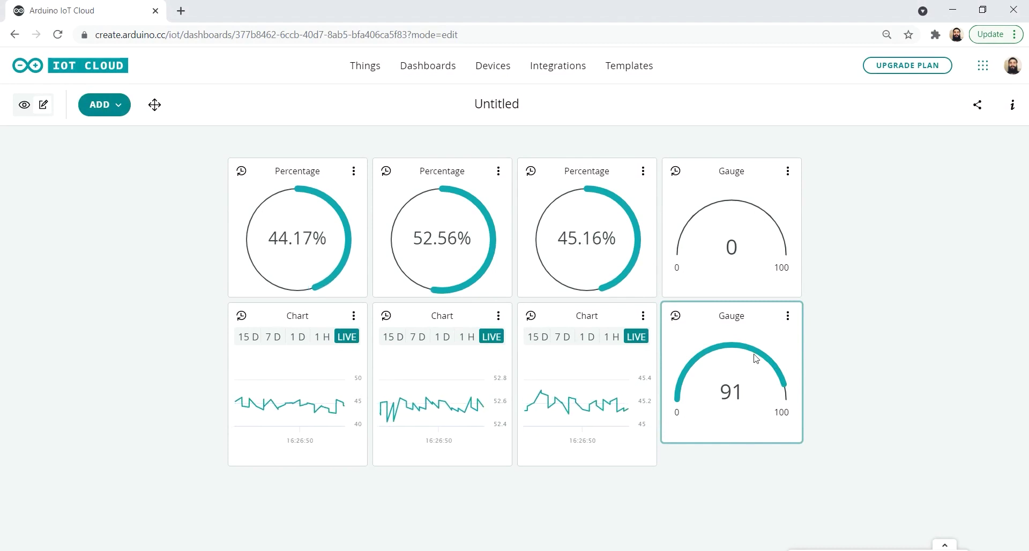
Add a third Gauge widget linked to Plant 3's Moisture
left_click(111, 111)
scroll(182, 365, "down", 4)
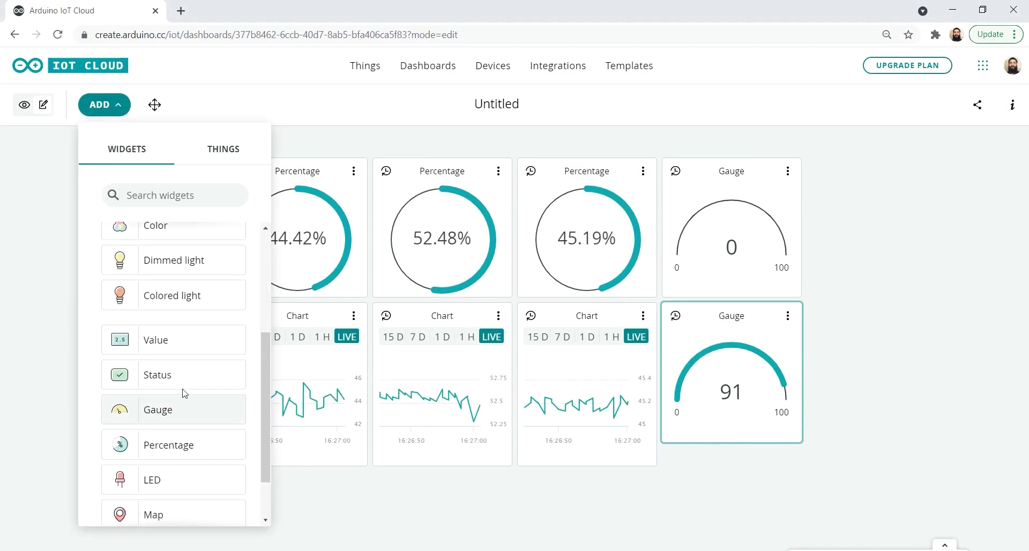
left_click(177, 410)
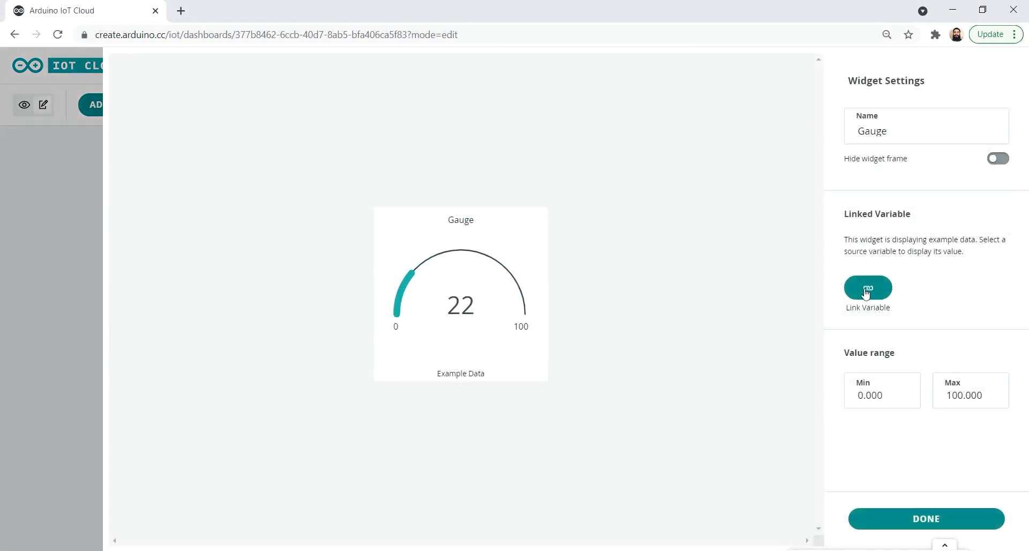
left_click(857, 286)
left_click(164, 194)
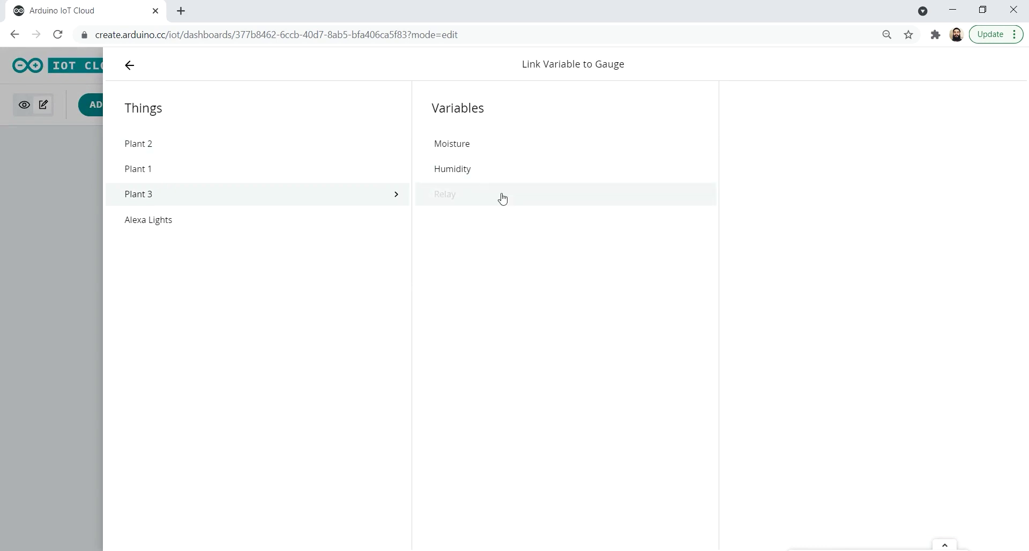
left_click(489, 144)
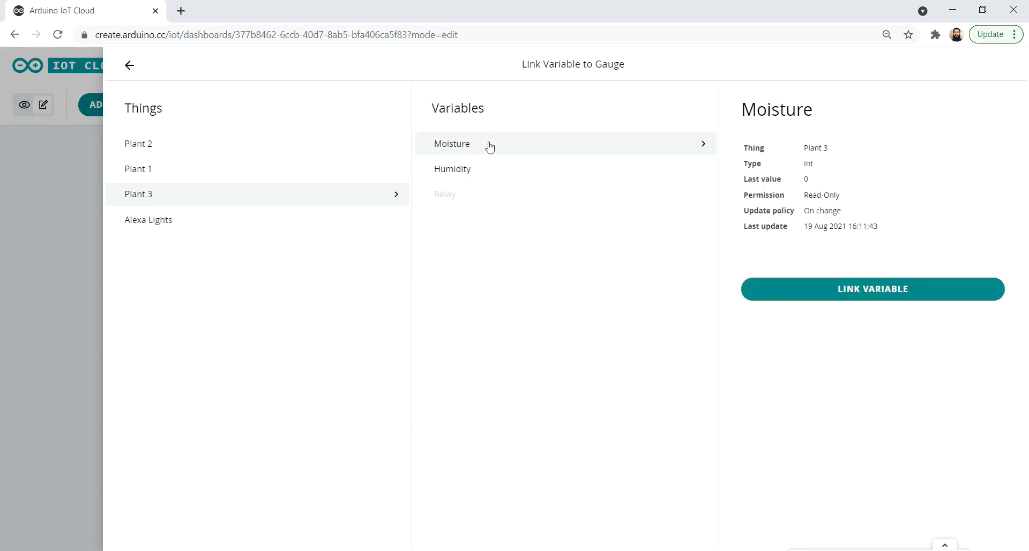
left_click(883, 291)
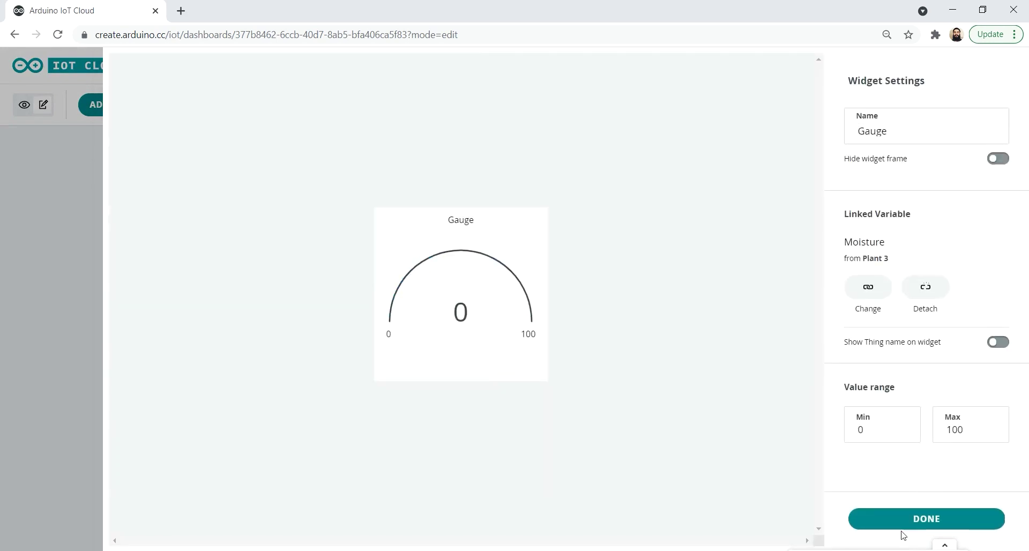
left_click(931, 529)
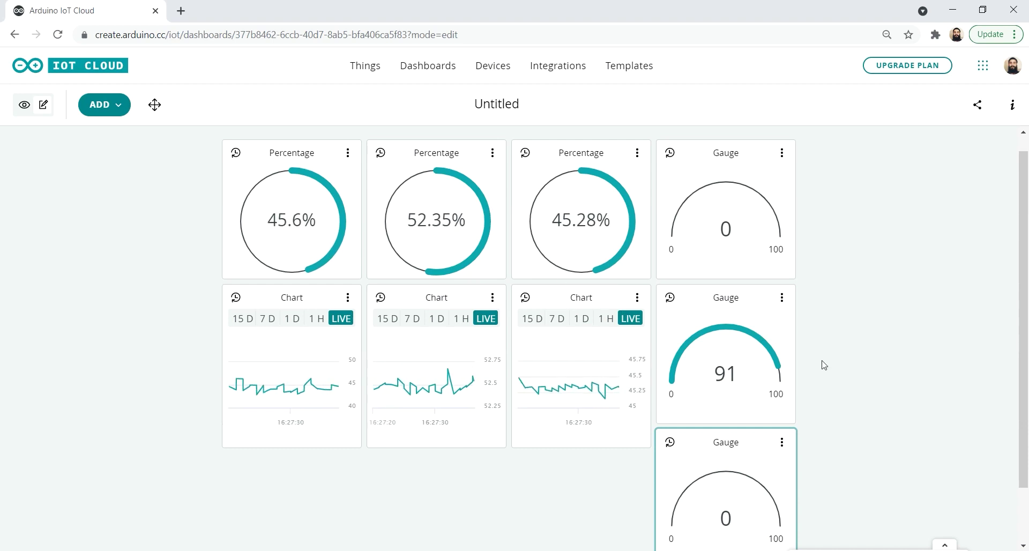
In arrange mode, drag the gauge reading 91 down into the row below the charts
scroll(568, 309, "down", 1)
scroll(568, 309, "up", 2)
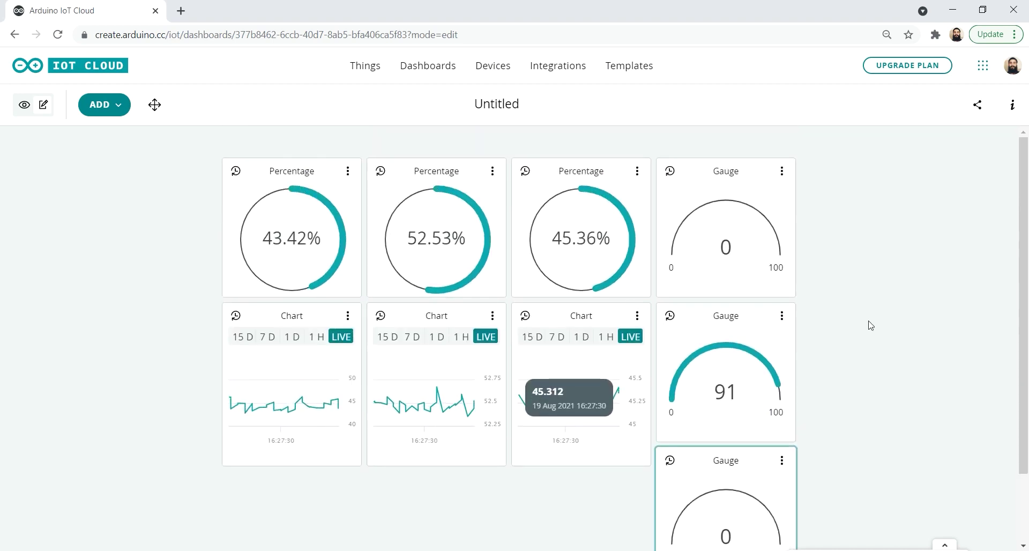
left_click(155, 105)
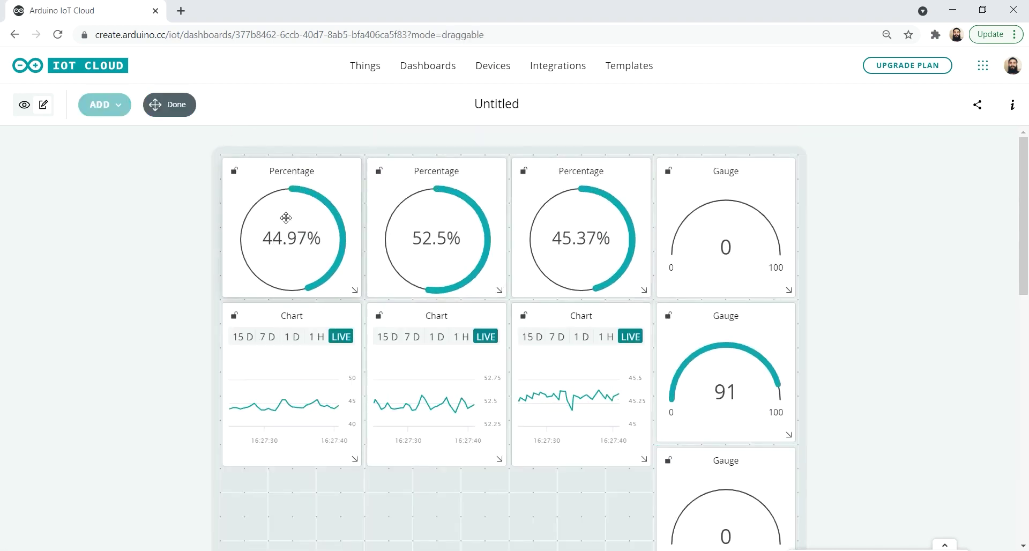
scroll(734, 348, "down", 3)
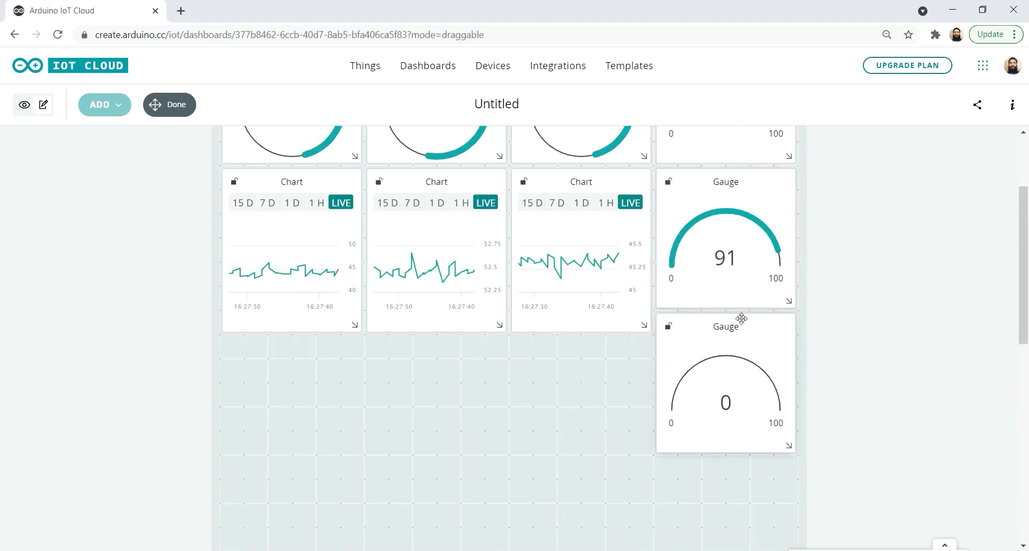
left_click_drag(761, 289, 703, 526)
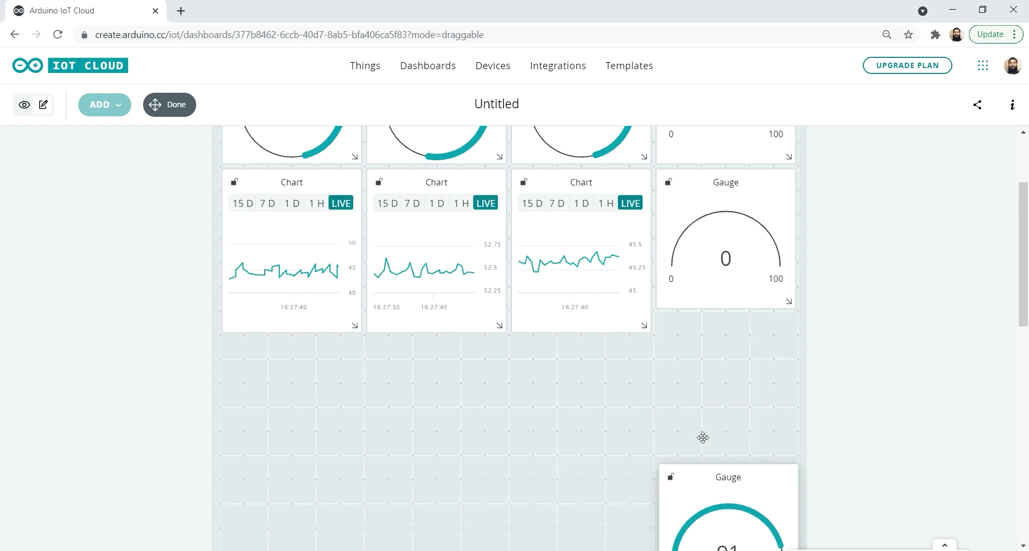
left_click_drag(732, 307, 289, 292)
Place the two gauges reading 0 beside it in the same row and finish arranging
scroll(718, 202, "down", 3)
left_click_drag(686, 423, 394, 239)
scroll(634, 287, "up", 4)
left_click_drag(726, 230, 597, 301)
scroll(734, 409, "down", 5)
left_click_drag(448, 394, 450, 258)
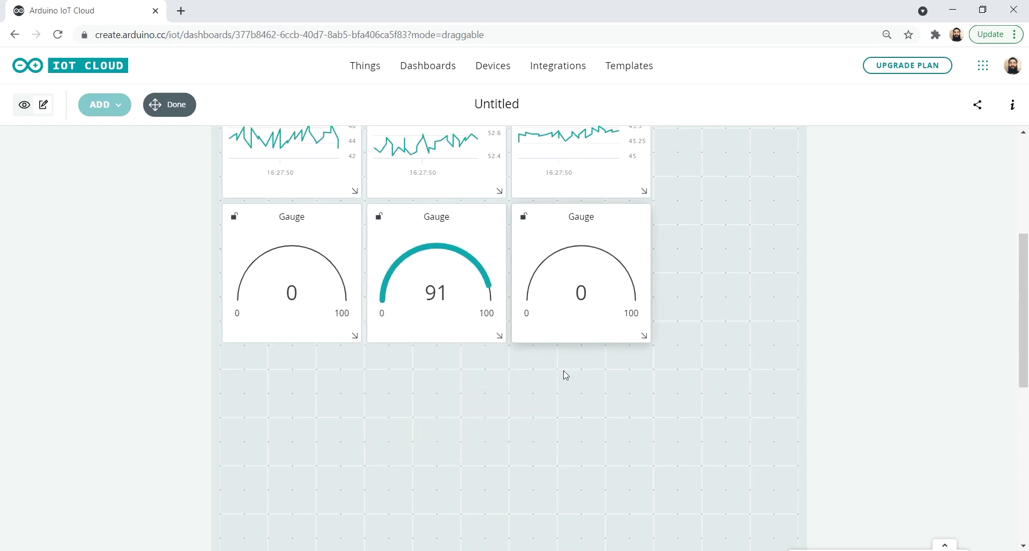
scroll(545, 379, "up", 5)
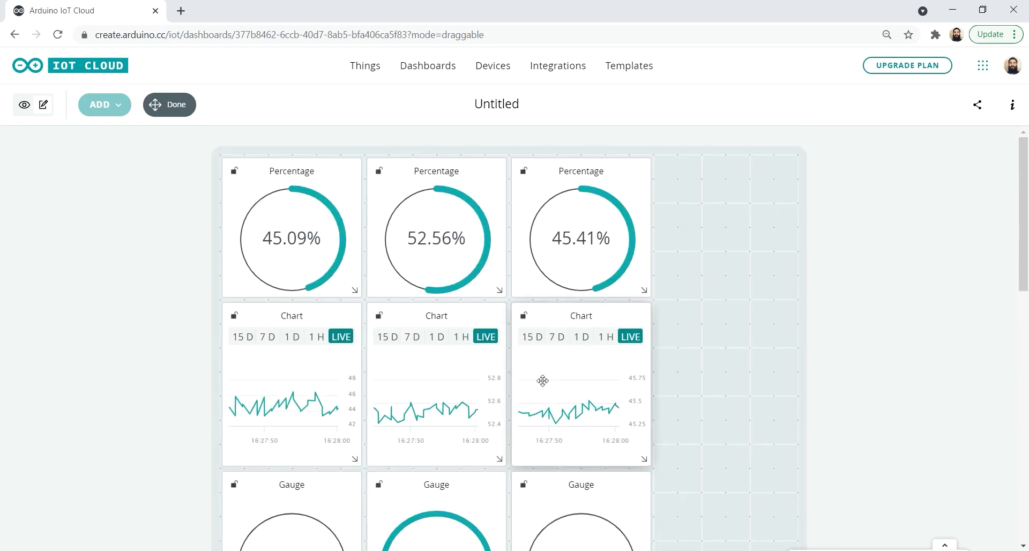
left_click(184, 105)
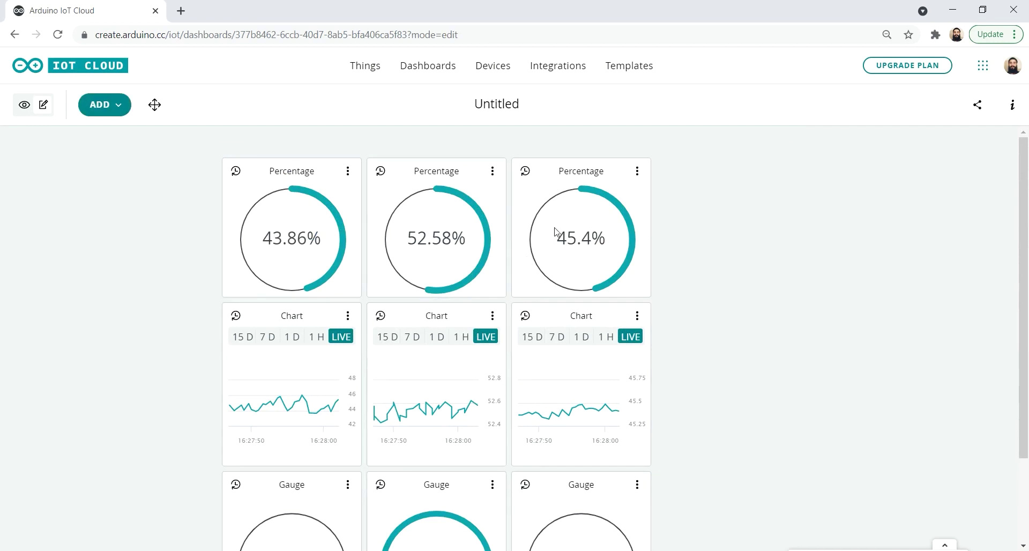
scroll(673, 280, "down", 1)
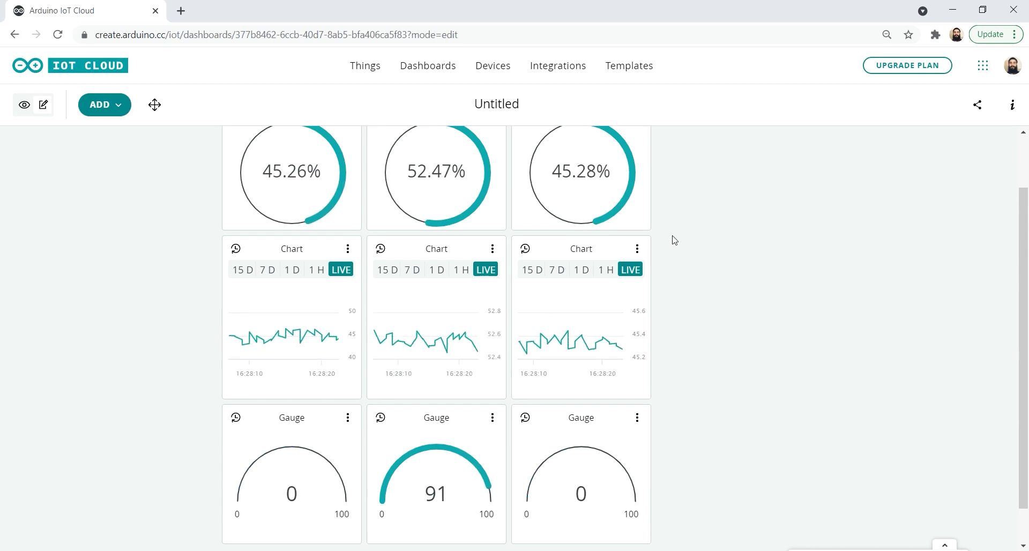
scroll(773, 197, "up", 2)
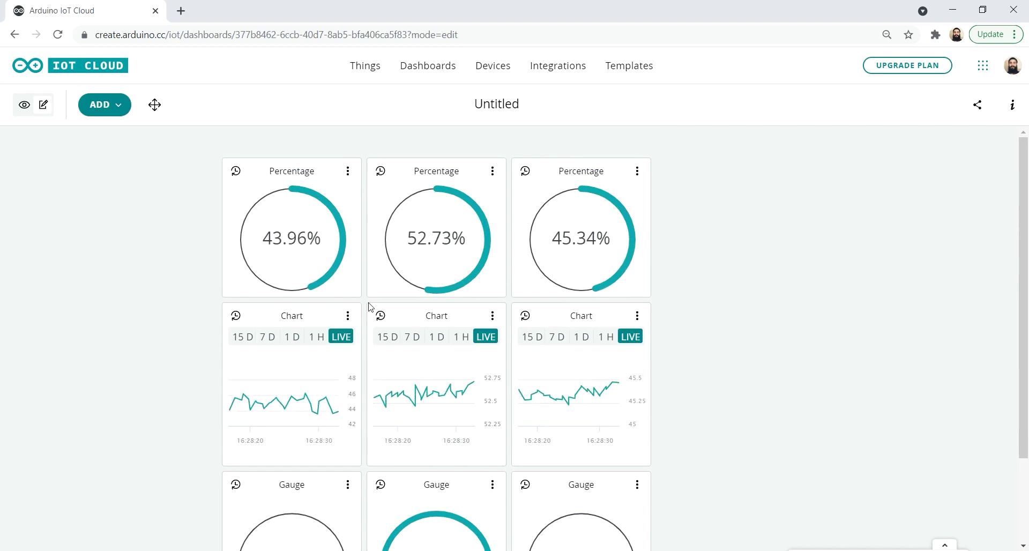
Add a Switch widget linked to Plant 3's Relay variable
left_click(105, 105)
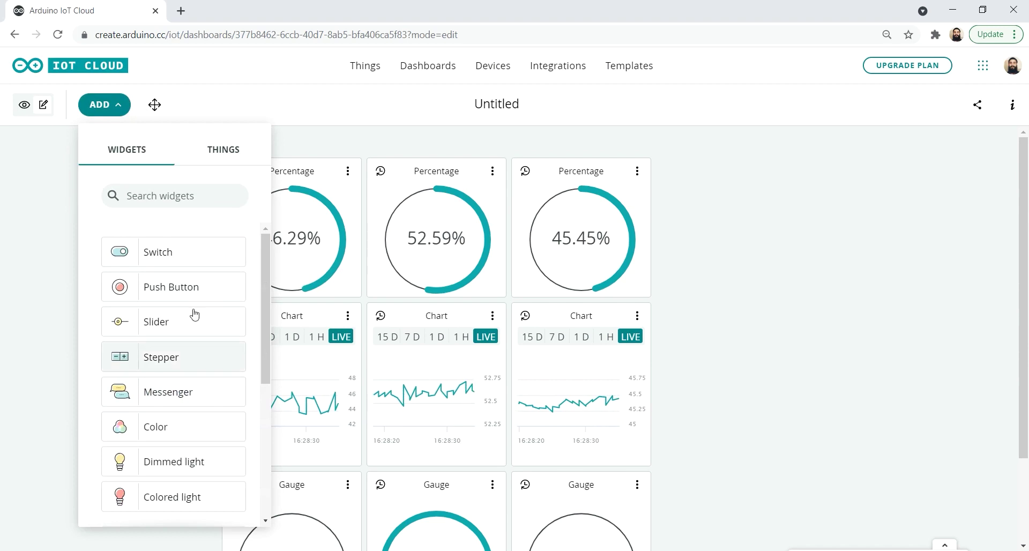
left_click(185, 256)
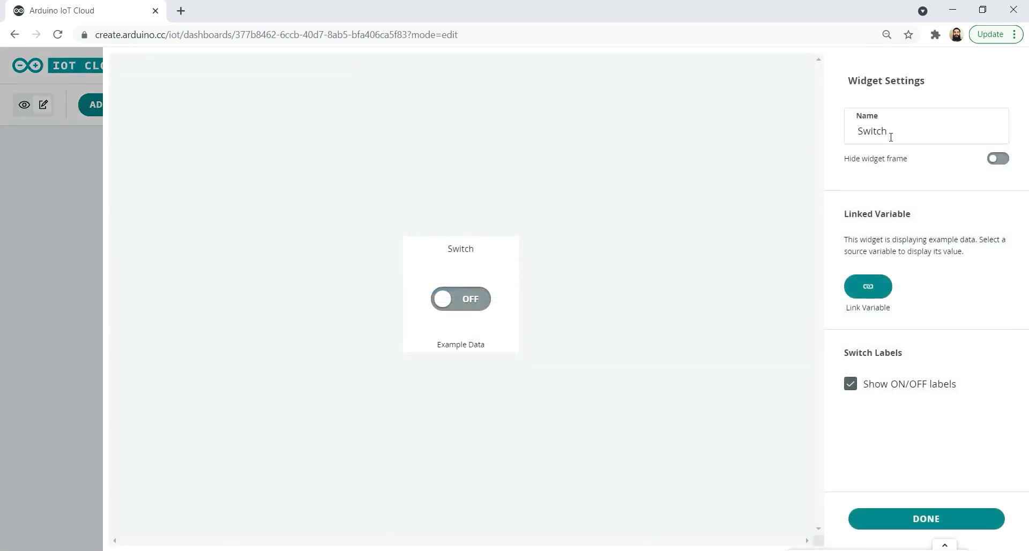
left_click(868, 288)
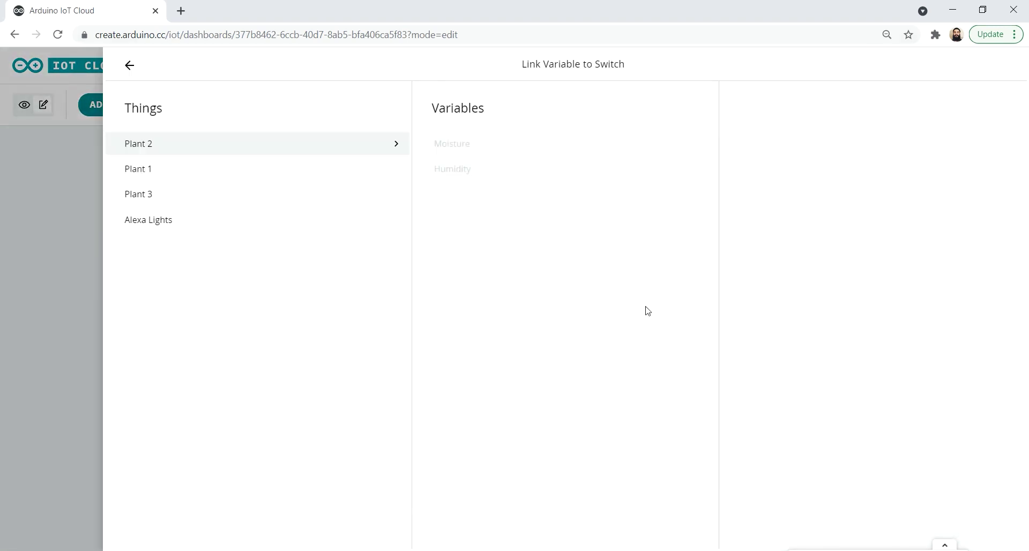
left_click(182, 205)
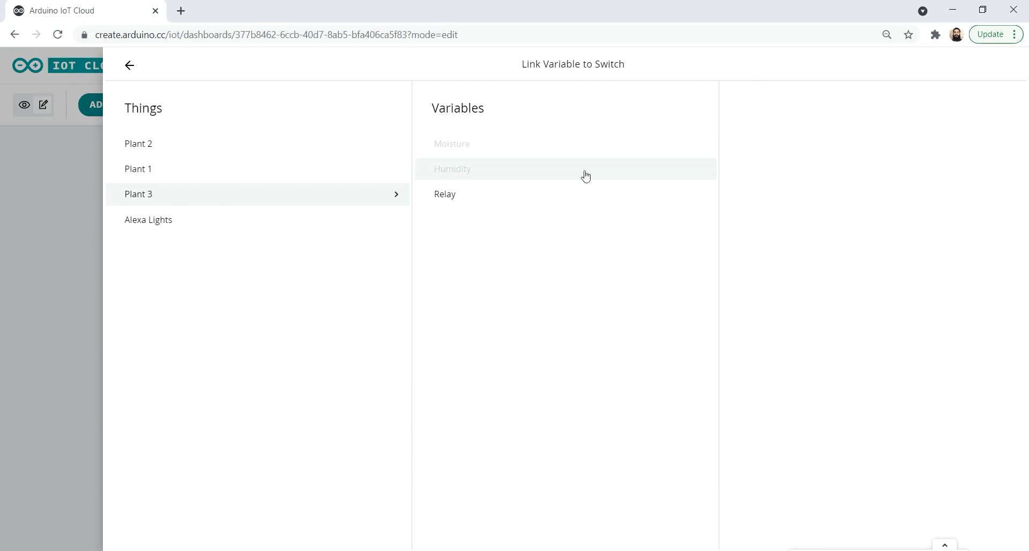
left_click(473, 198)
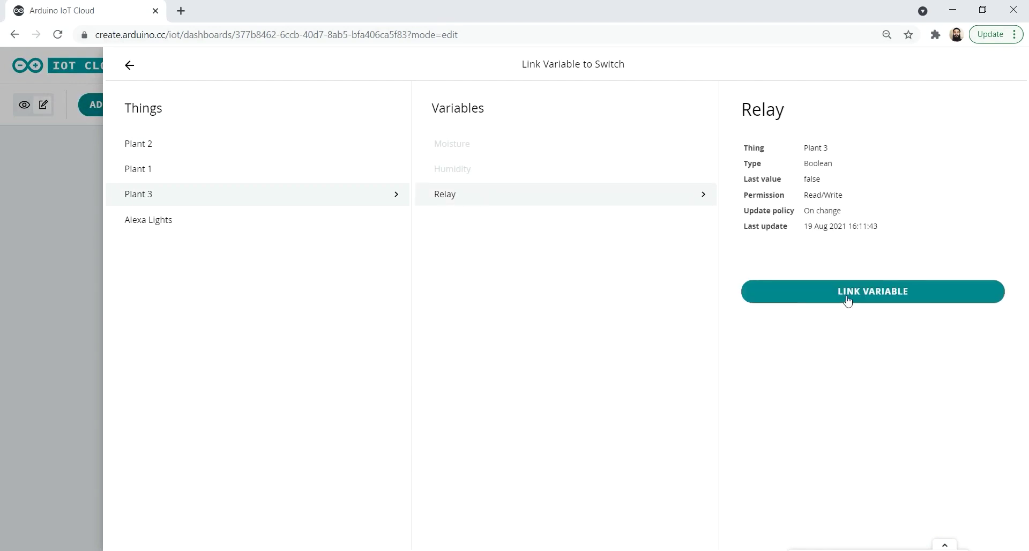
left_click(847, 297)
right_click(844, 296)
left_click(616, 307)
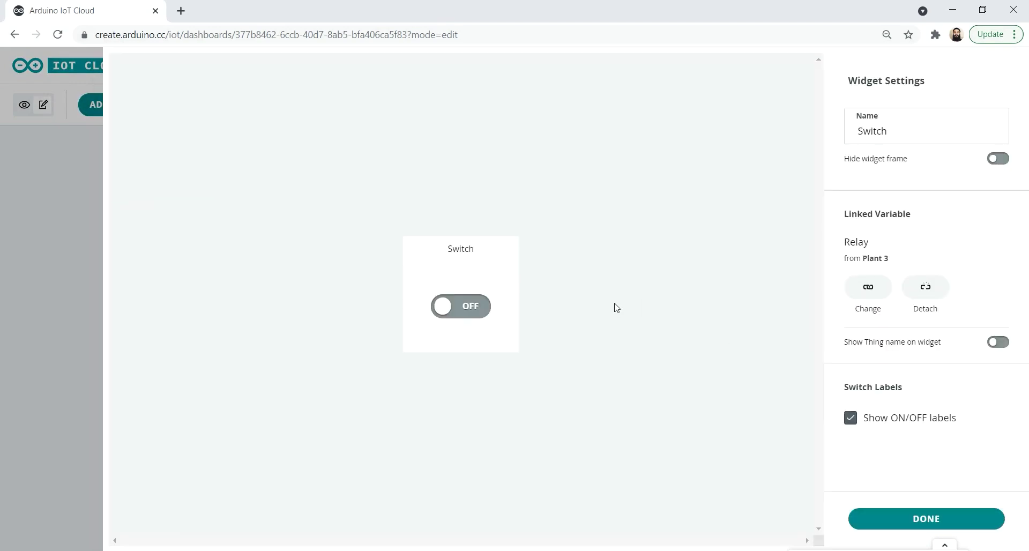
left_click(930, 521)
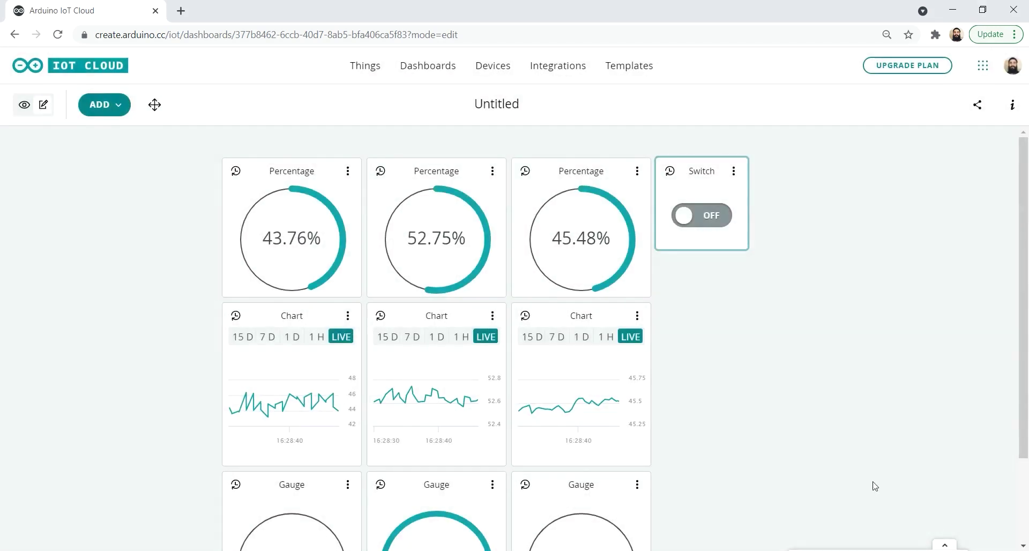
Enlarge the Switch to fill its column, finish arranging, and turn the relay on
left_click(155, 104)
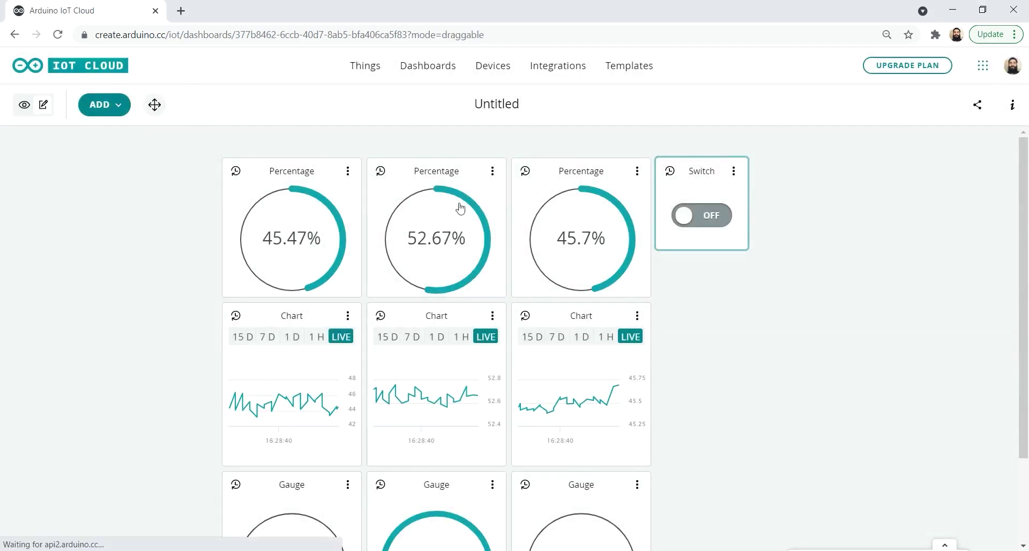
left_click_drag(756, 255, 801, 298)
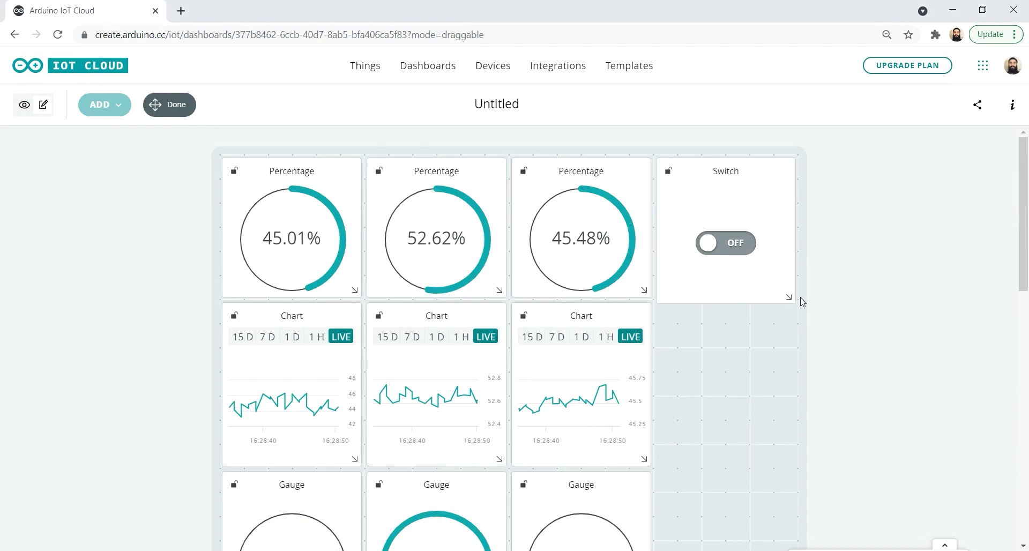
scroll(760, 348, "down", 1)
scroll(758, 334, "up", 1)
left_click(185, 105)
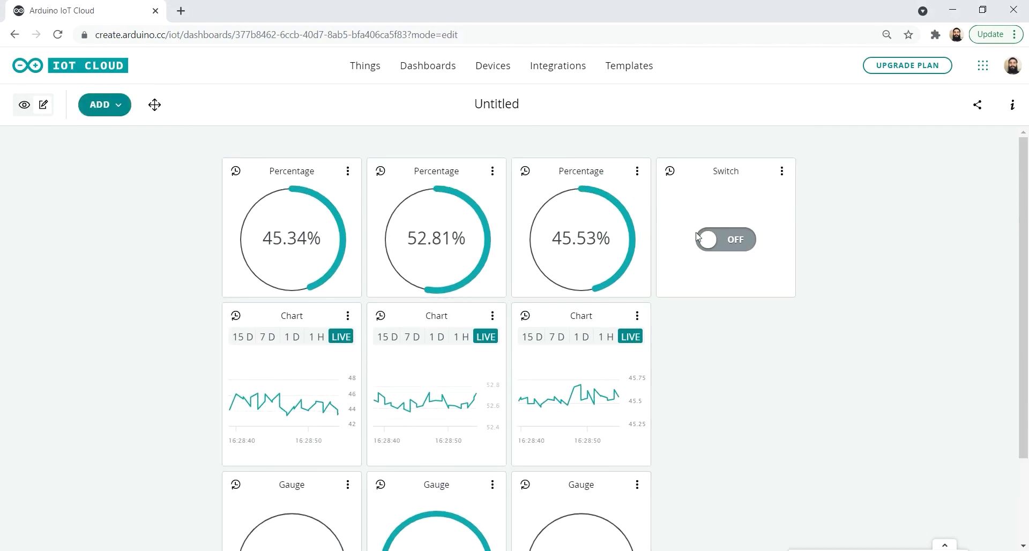
left_click(720, 245)
left_click(721, 245)
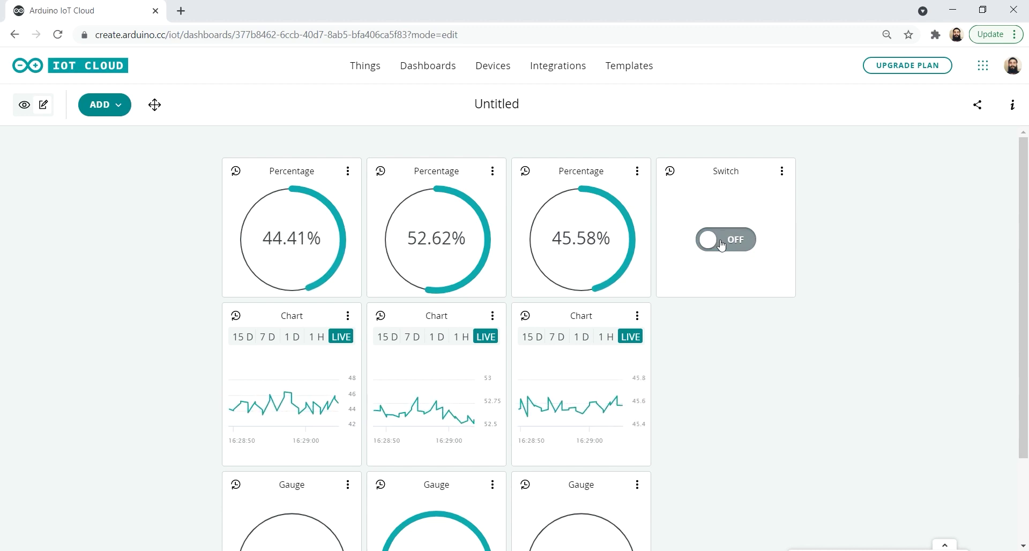
left_click(721, 247)
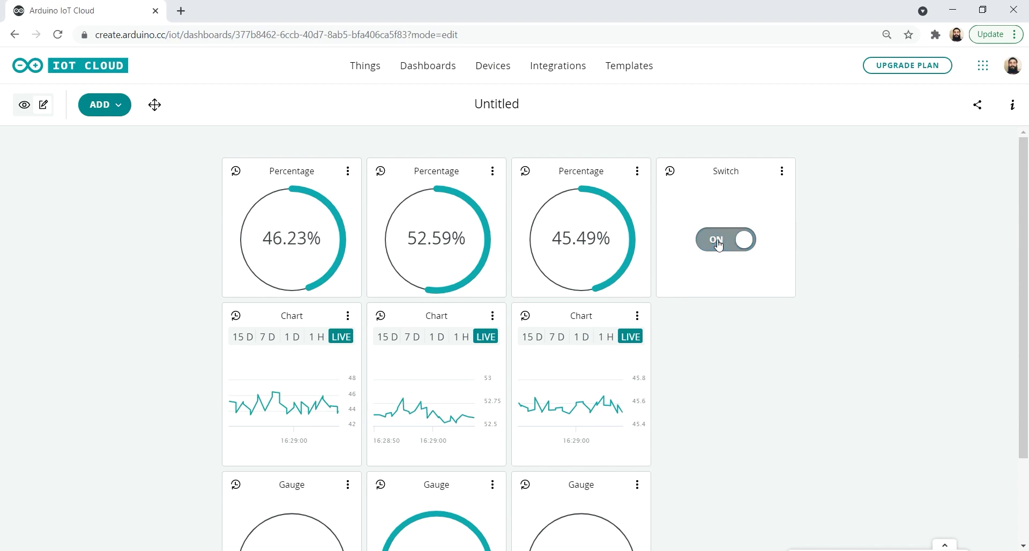
left_click(719, 242)
scroll(710, 255, "down", 1)
scroll(710, 255, "down", 1)
scroll(666, 503, "down", 1)
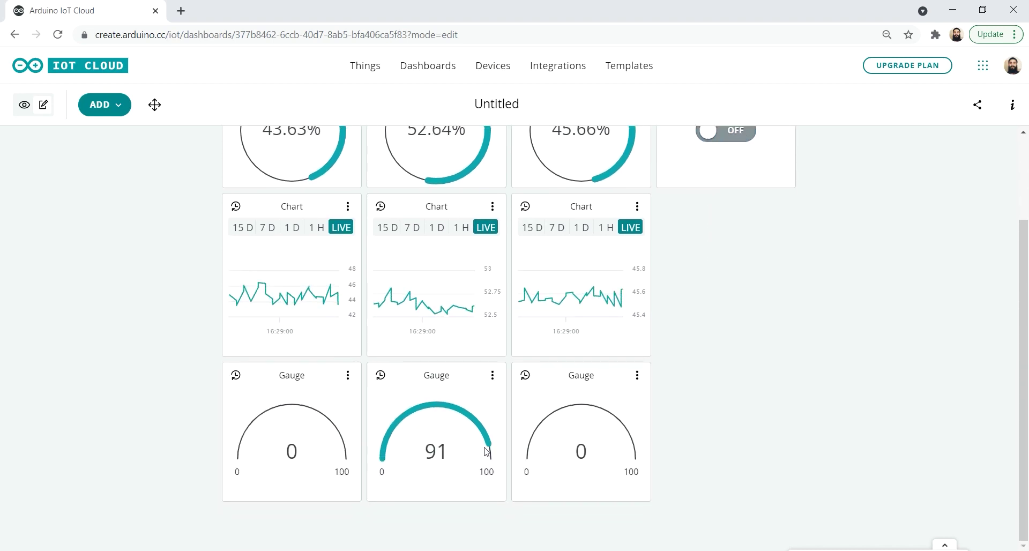
scroll(647, 397, "up", 2)
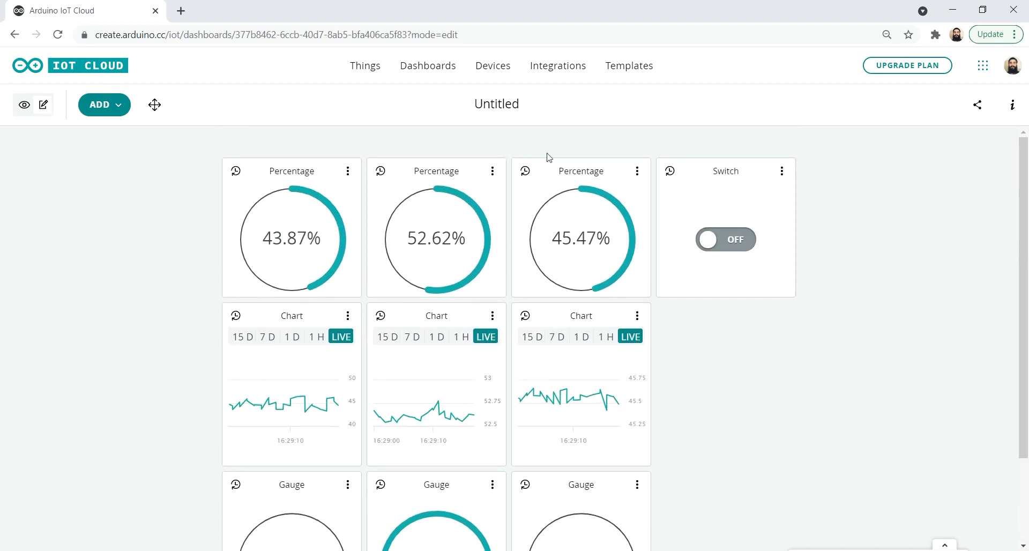
Rename the dashboard to 'The Plant Dashboard'
left_click(504, 107)
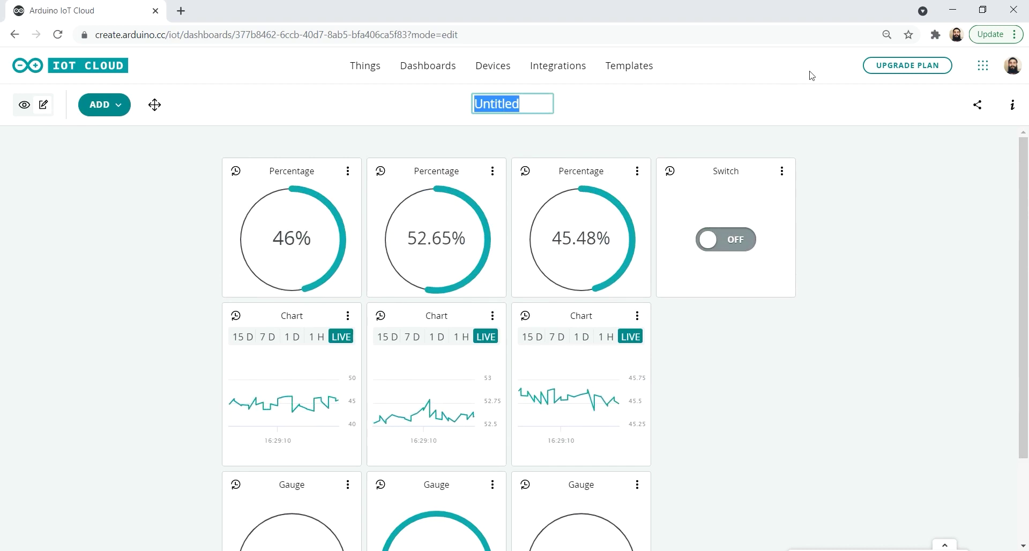
type("The Plant Dashboard")
key("Return")
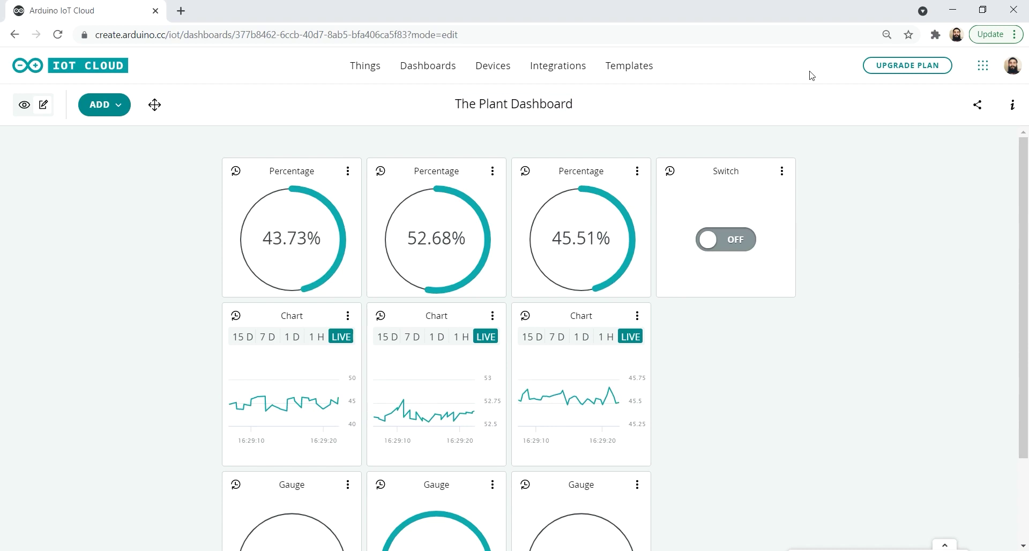
Zoom the browser out to fit the dashboard and switch it to view-only mode
scroll(705, 358, "down", 1)
scroll(706, 409, "up", 1)
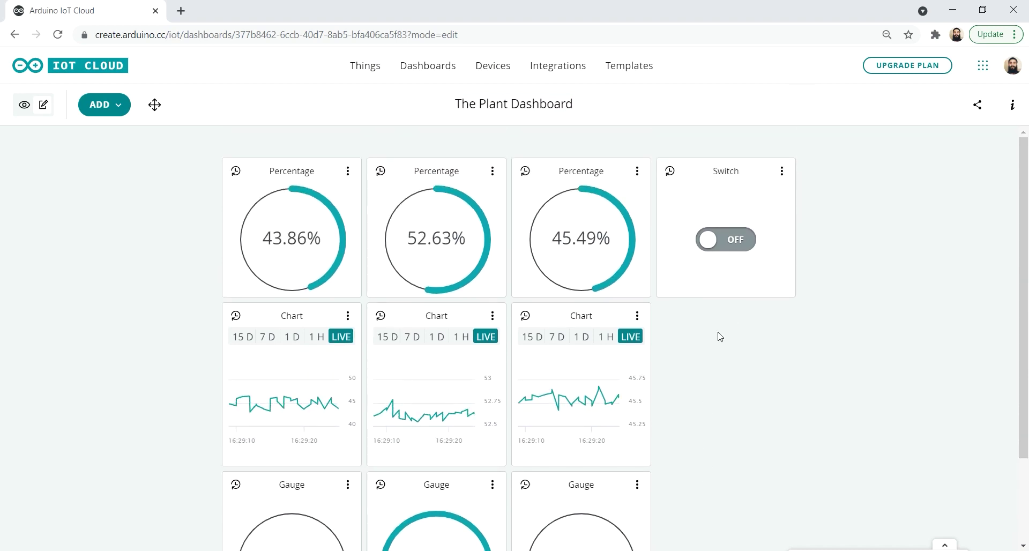
key("ctrl+minus")
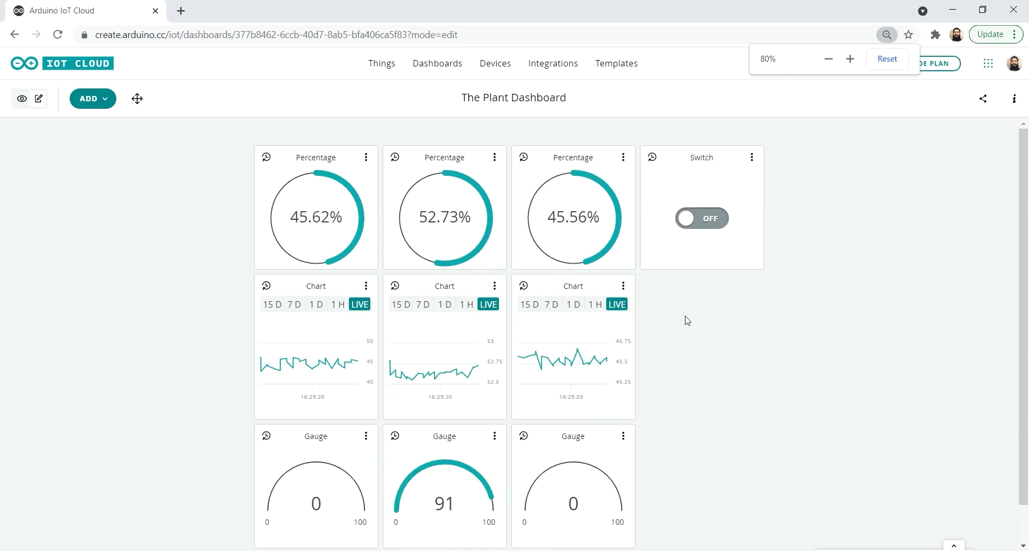
scroll(730, 330, "down", 1)
scroll(730, 330, "up", 1)
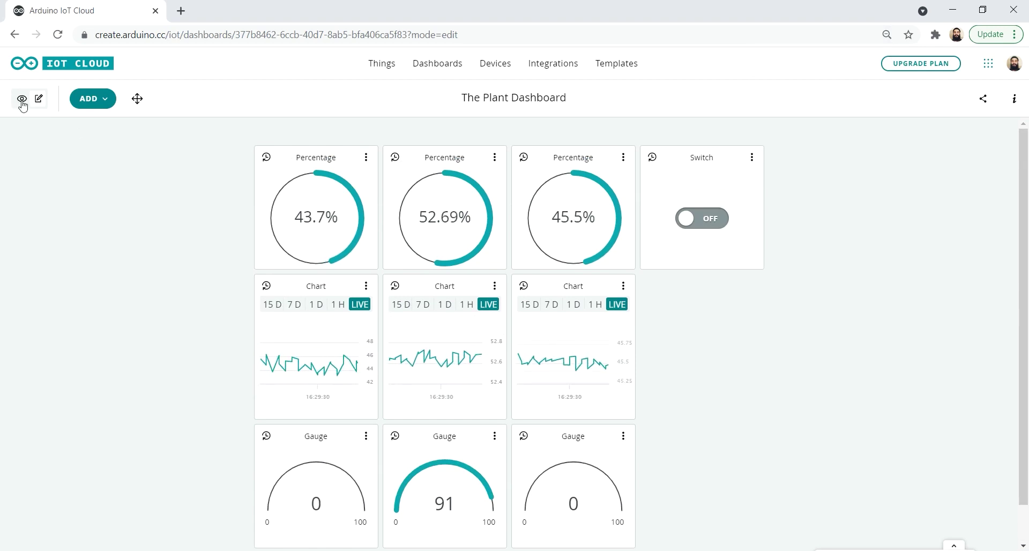
left_click(22, 100)
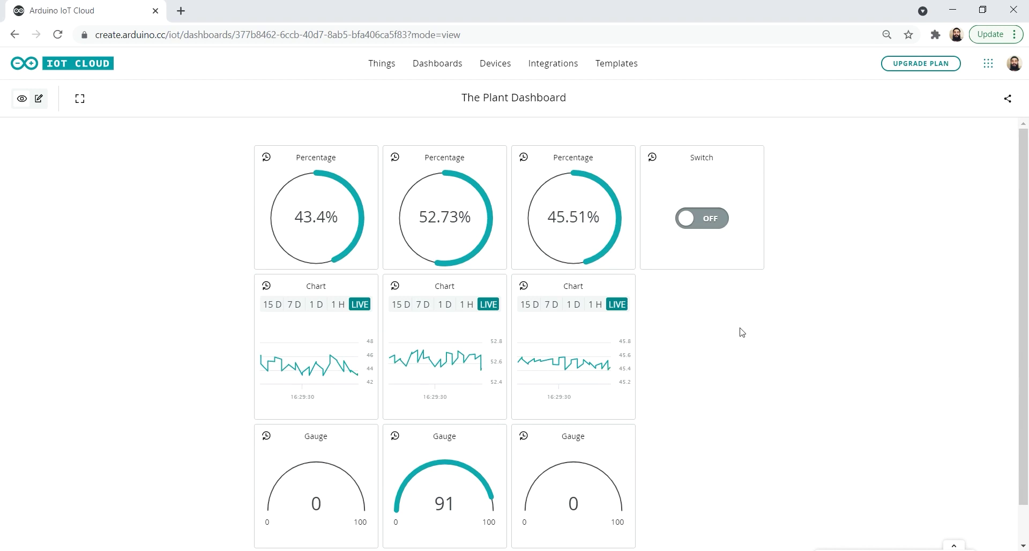